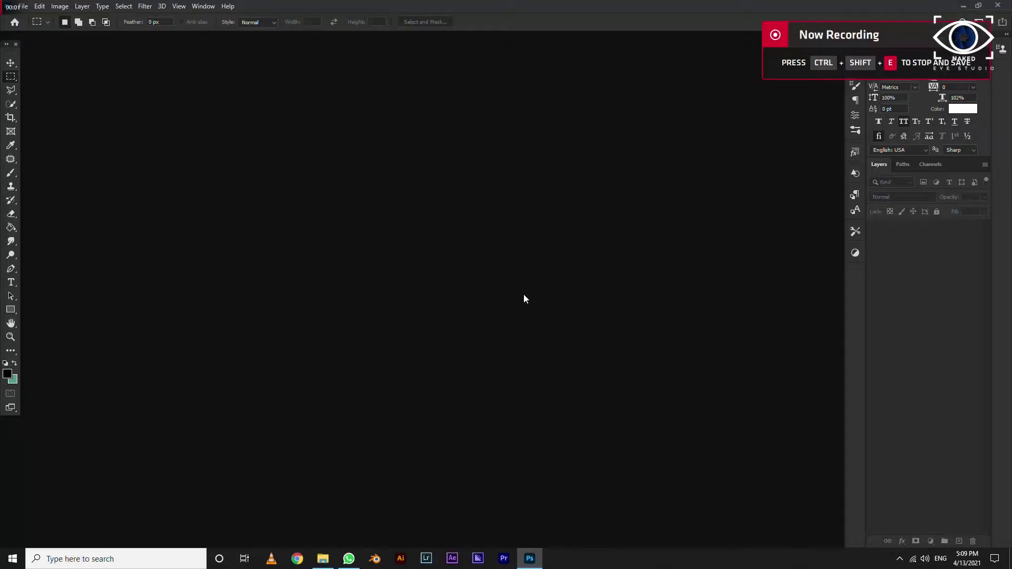
Step: In File Explorer, go to TEC (J:) > modeling > raw
click(322, 558)
click(51, 403)
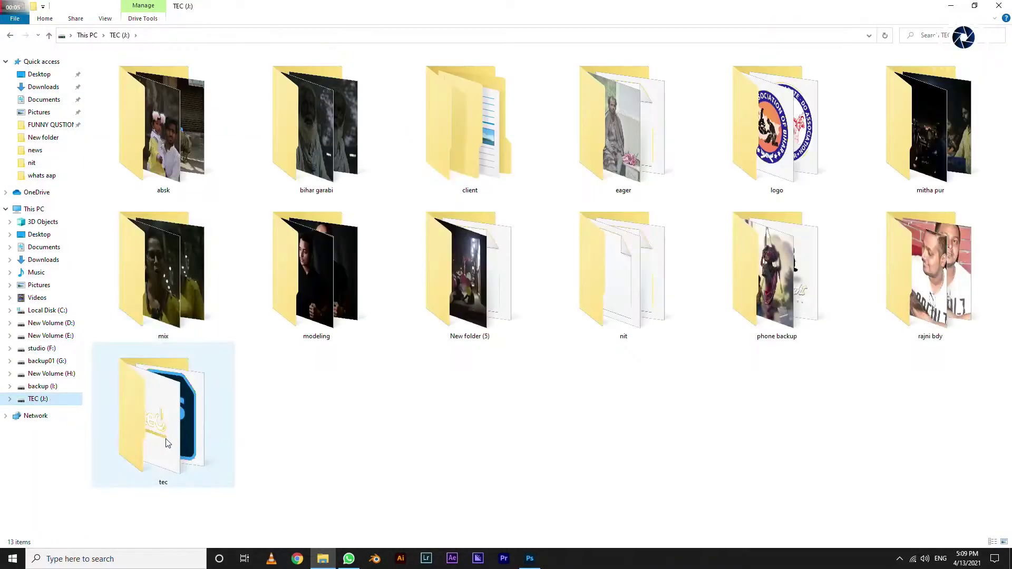
double_click(293, 296)
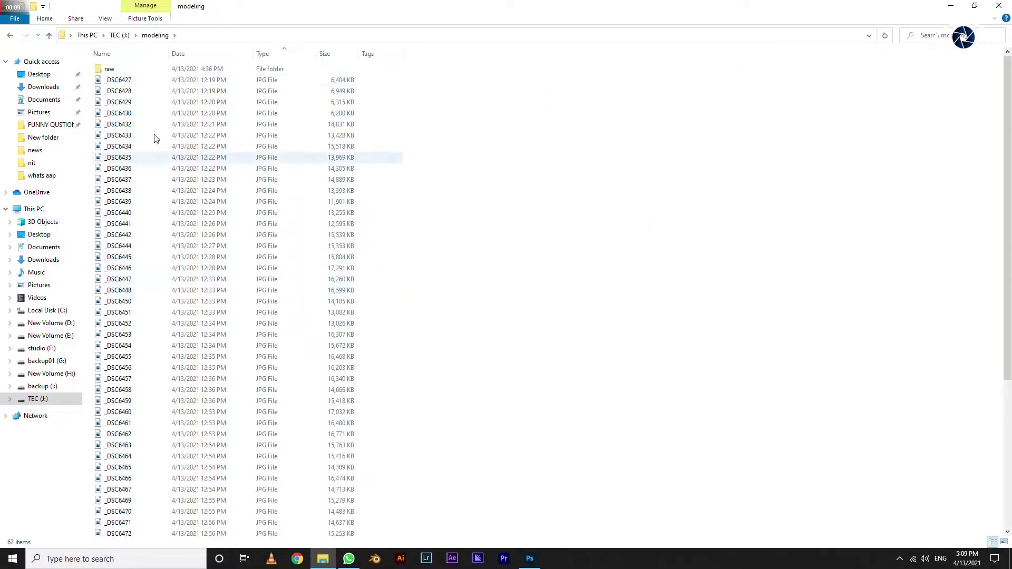
click(104, 19)
click(238, 43)
double_click(146, 136)
Step: Show the raw folder as Extra large icons and open _DSC6485
click(105, 19)
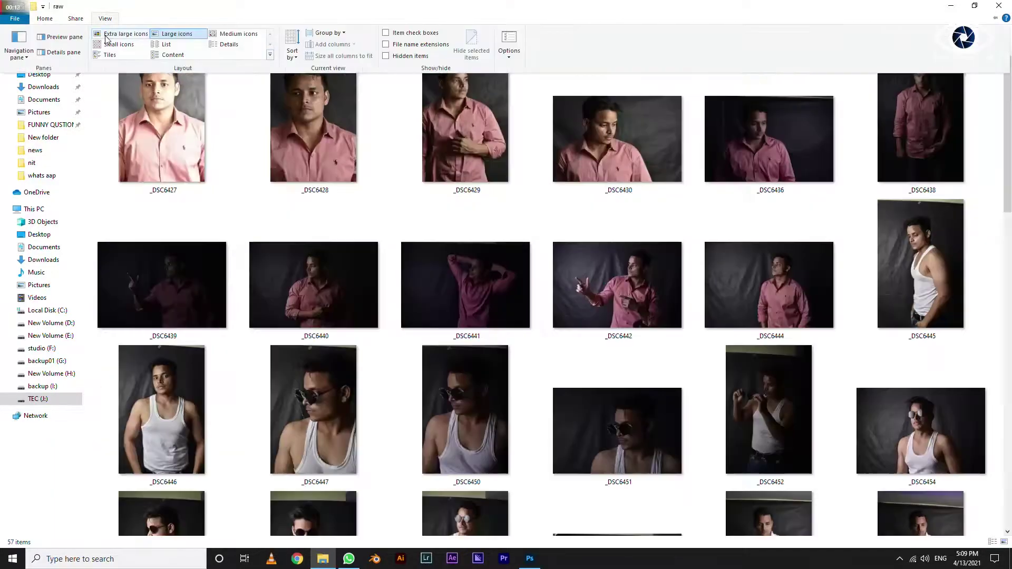
click(124, 31)
scroll(596, 305, down, 10)
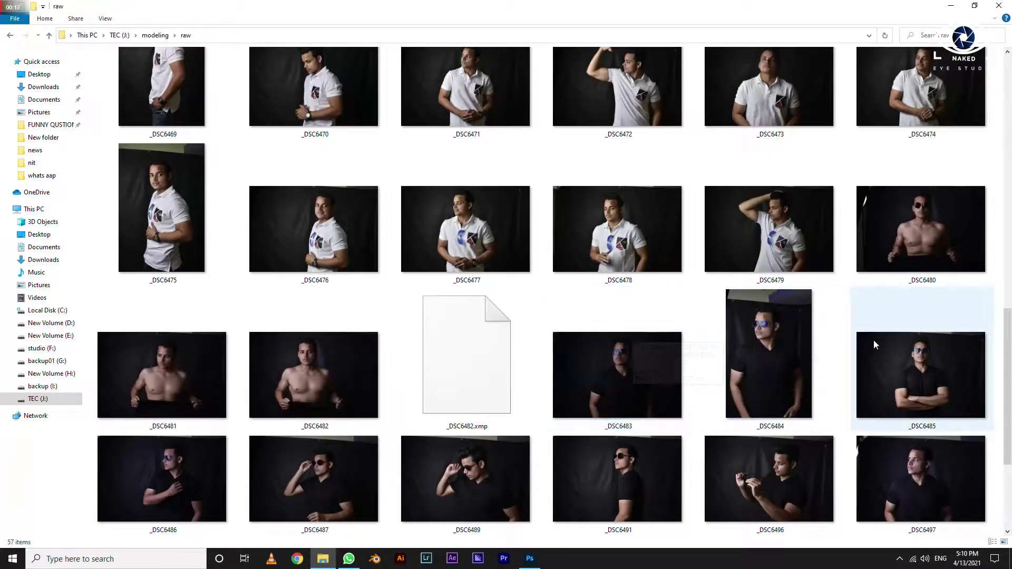
double_click(924, 374)
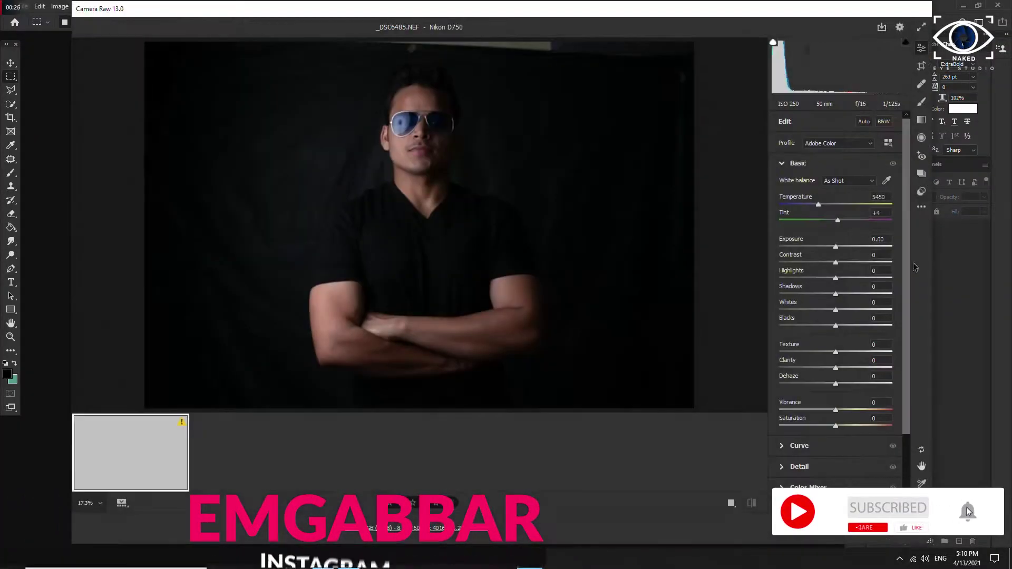
Step: In Camera Raw, set Exposure to +0.60 and Contrast to -28, then open the image
drag(835, 246, 844, 247)
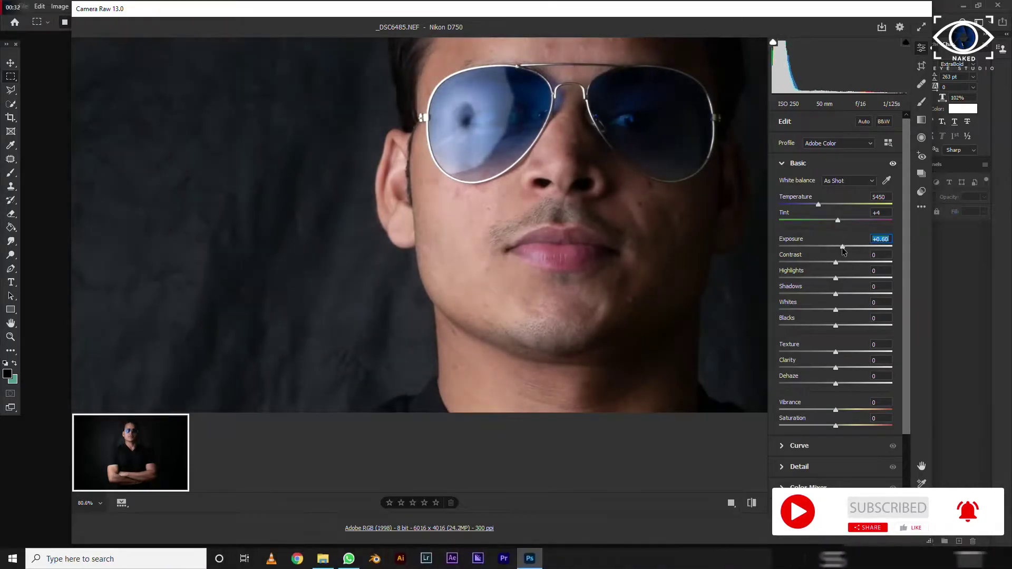
mouse_move(836, 262)
mouse_down()
mouse_move(820, 262)
mouse_move(845, 294)
mouse_move(834, 311)
mouse_up()
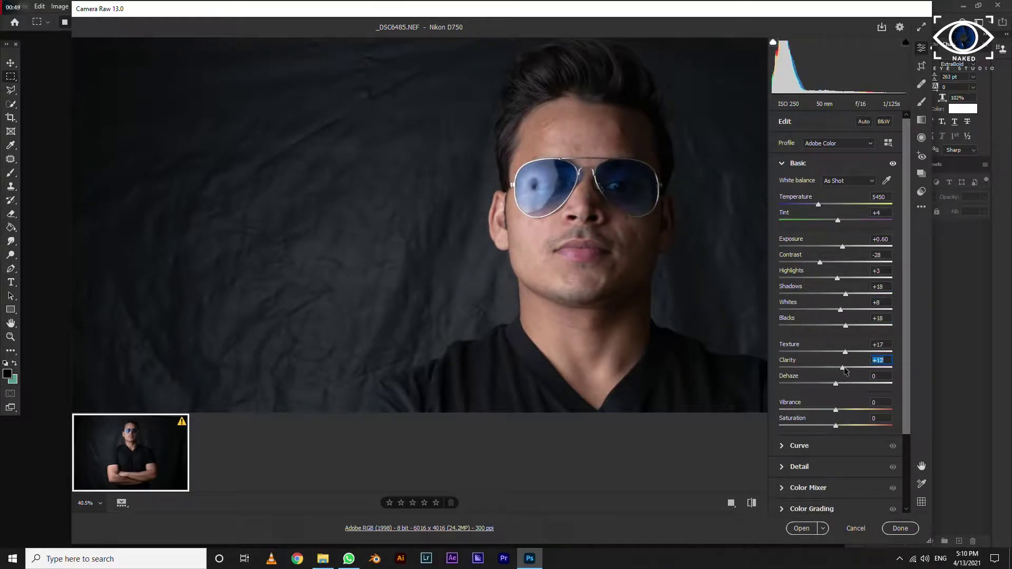
click(800, 528)
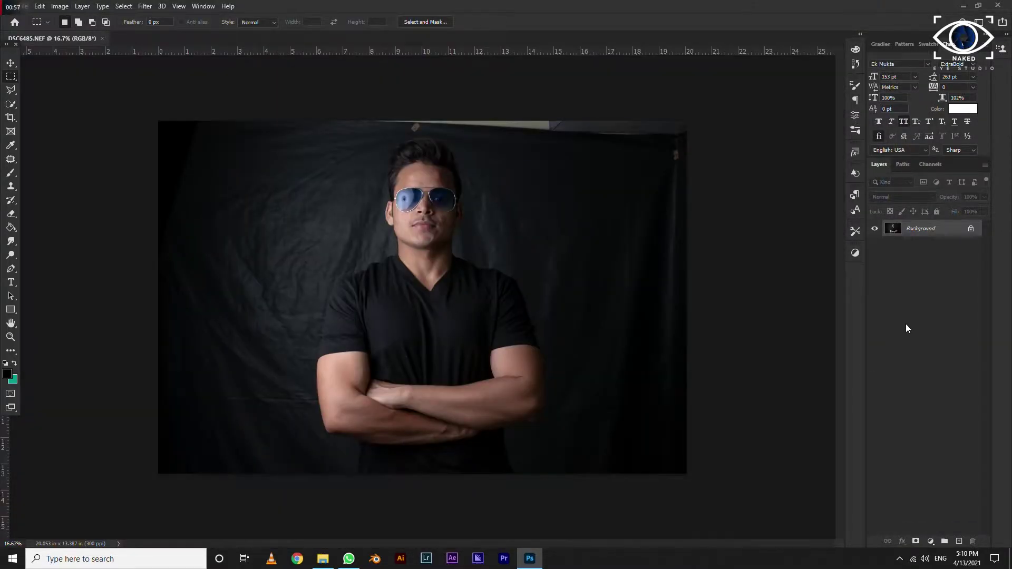
Step: Duplicate the background into Layer 1 and zoom in on the face
key(ctrl+j)
key(ctrl+plus)
key(ctrl+plus)
key(ctrl+plus)
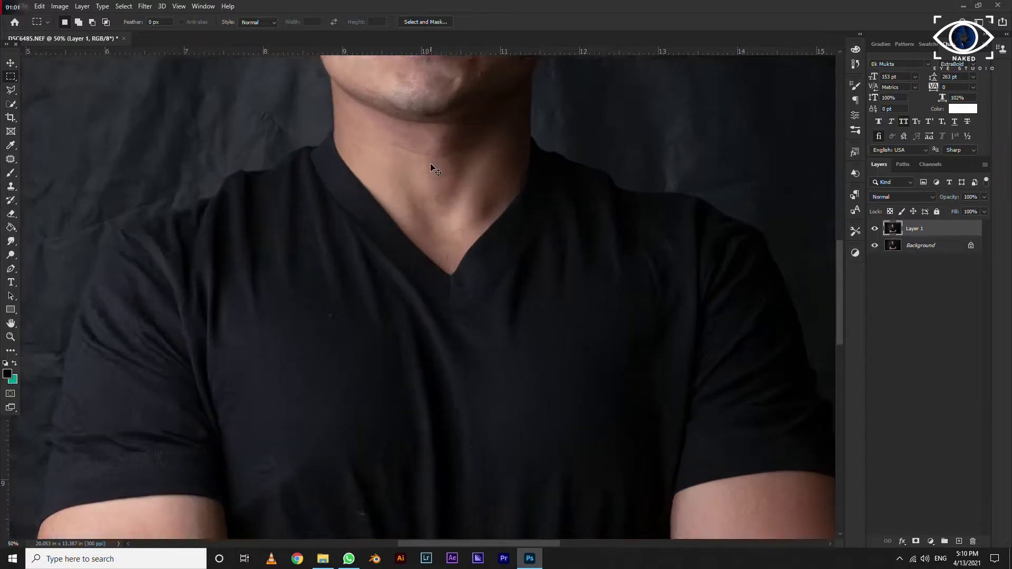
key(ctrl+plus)
key(ctrl+plus)
drag(430, 163, 437, 527)
key(ctrl+plus)
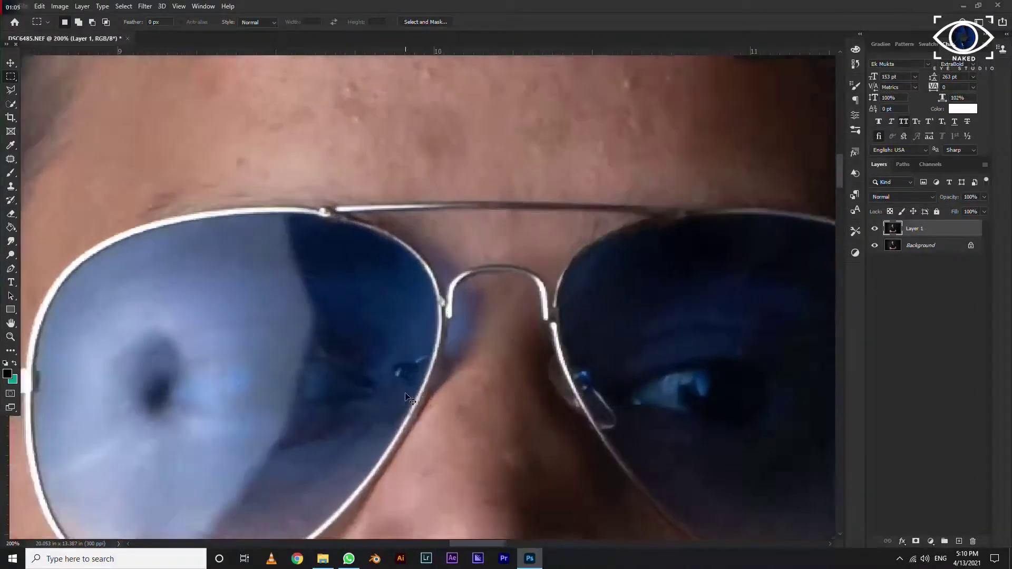
key(ctrl+plus)
Step: With the Patch tool, patch the first forehead blemishes using nearby clean skin
click(11, 159)
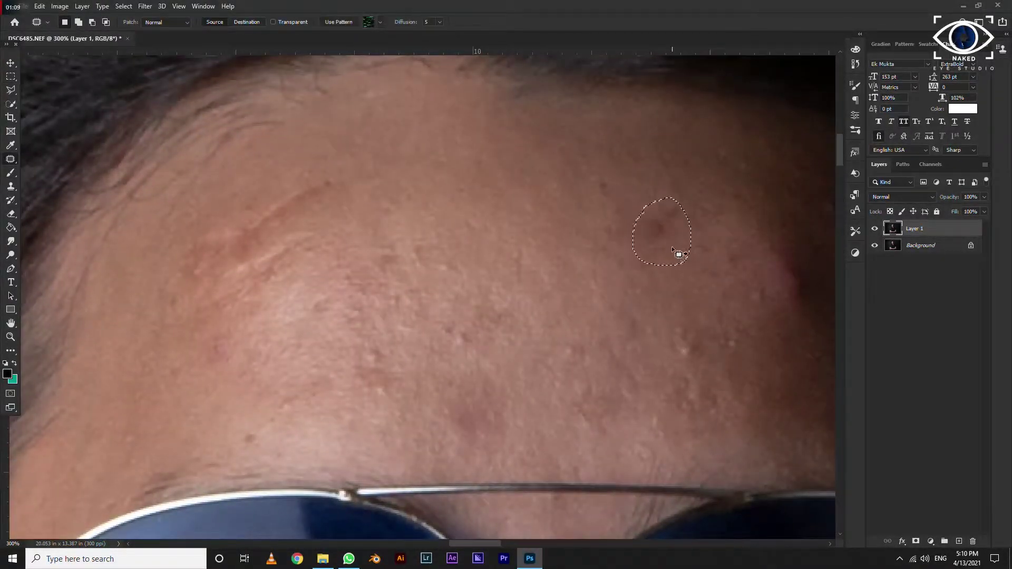
drag(681, 264, 551, 211)
drag(611, 274, 605, 358)
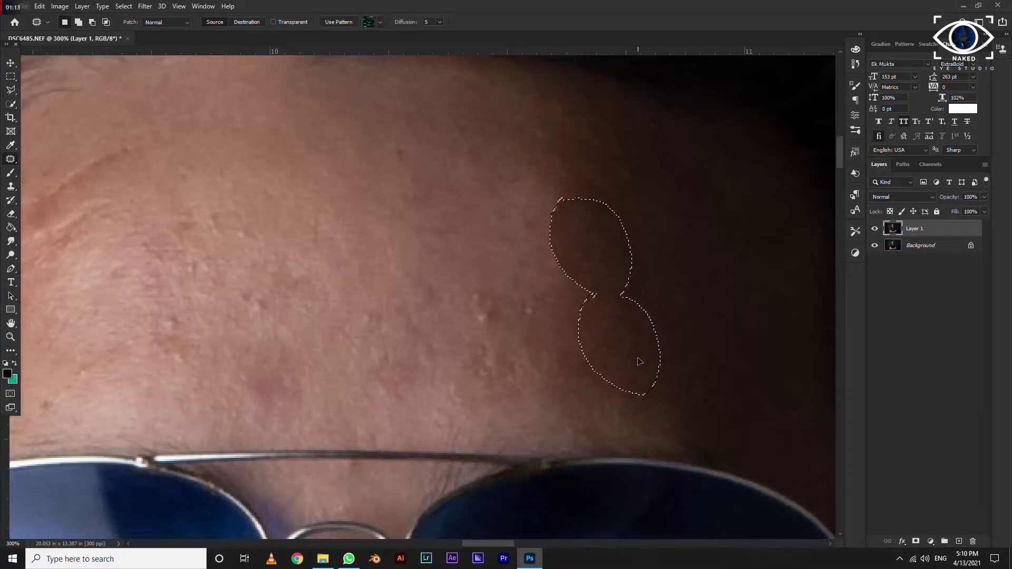
key(ctrl+d)
mouse_move(439, 336)
mouse_down()
mouse_move(645, 248)
mouse_move(679, 247)
mouse_up()
drag(678, 255, 752, 237)
key(ctrl+d)
drag(672, 149, 684, 240)
Step: Patch the blemishes near the hairline and across the upper forehead
drag(339, 189, 529, 289)
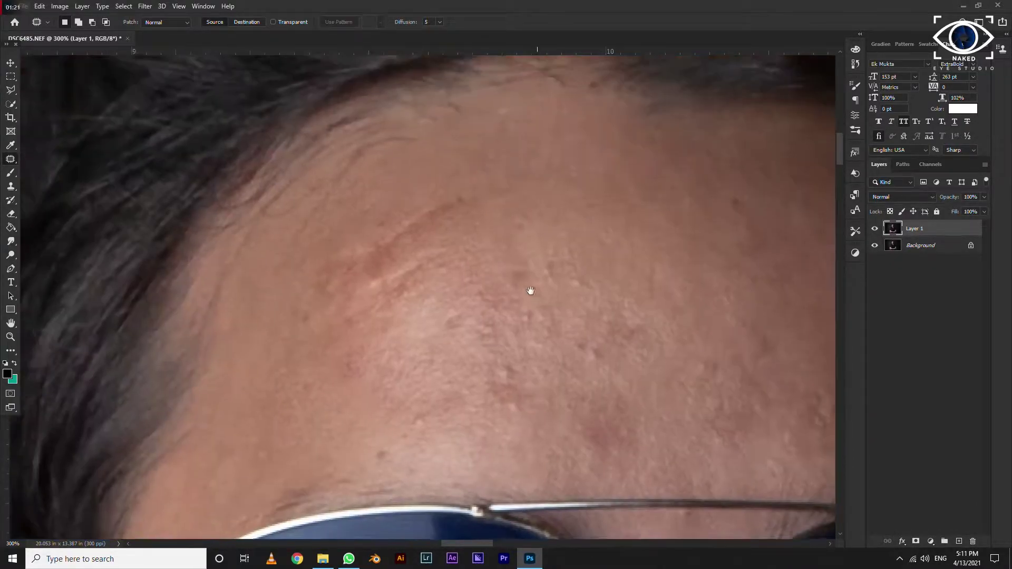
drag(456, 180, 312, 329)
drag(478, 189, 454, 181)
drag(453, 221, 511, 283)
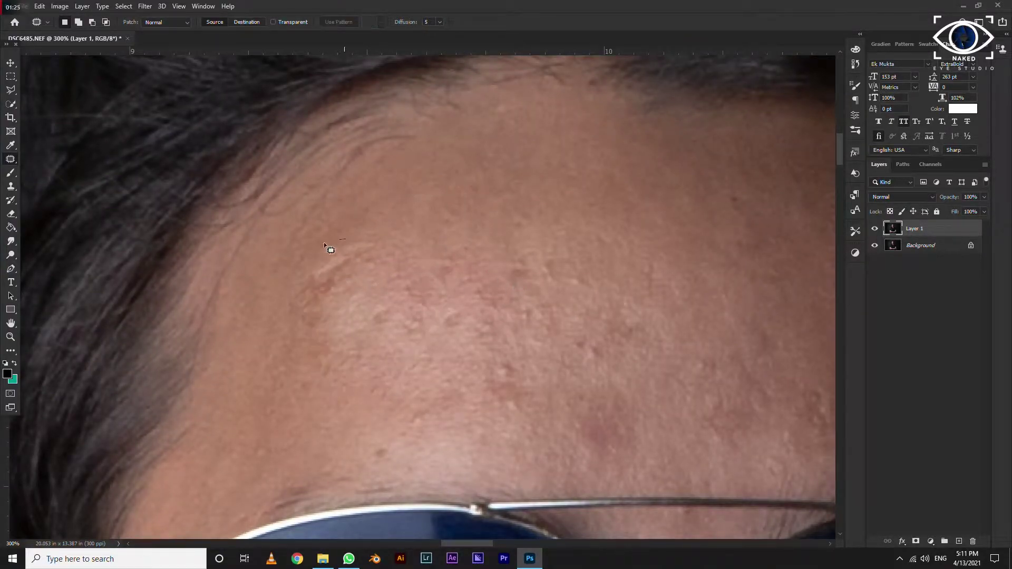
drag(333, 238, 481, 172)
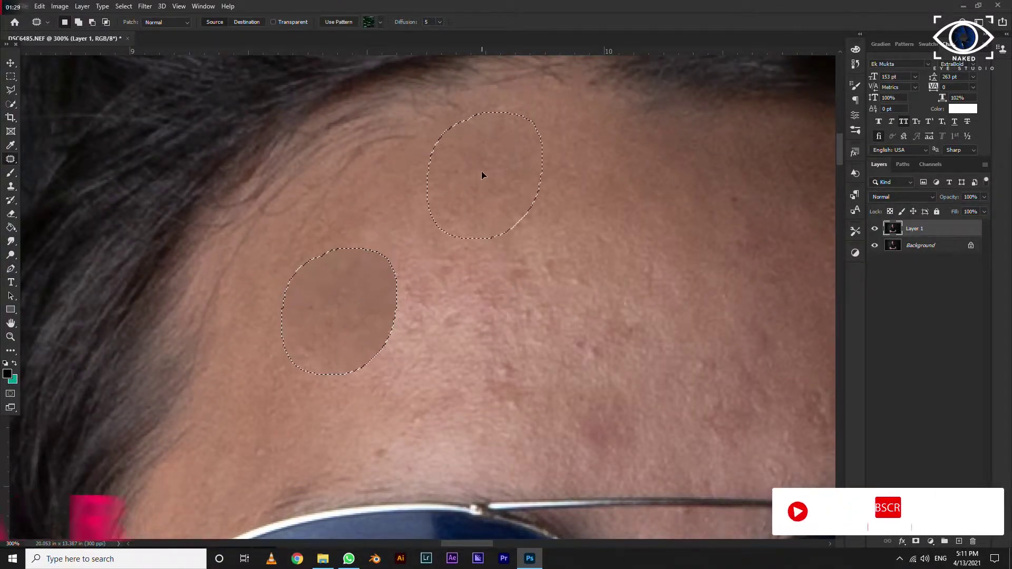
key(ctrl+d)
mouse_move(439, 276)
mouse_down()
mouse_move(560, 217)
mouse_move(516, 248)
mouse_up()
key(ctrl+d)
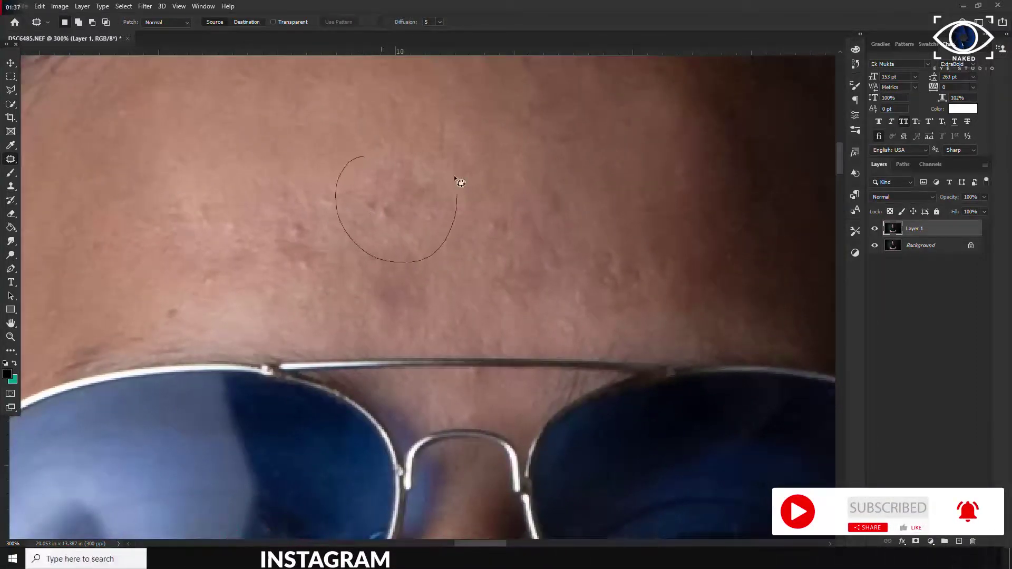
drag(419, 220, 303, 125)
key(ctrl+d)
Step: Patch the remaining spots above the eyebrows and on the lower forehead
drag(283, 169, 267, 276)
drag(305, 215, 369, 132)
key(ctrl+d)
drag(204, 181, 157, 219)
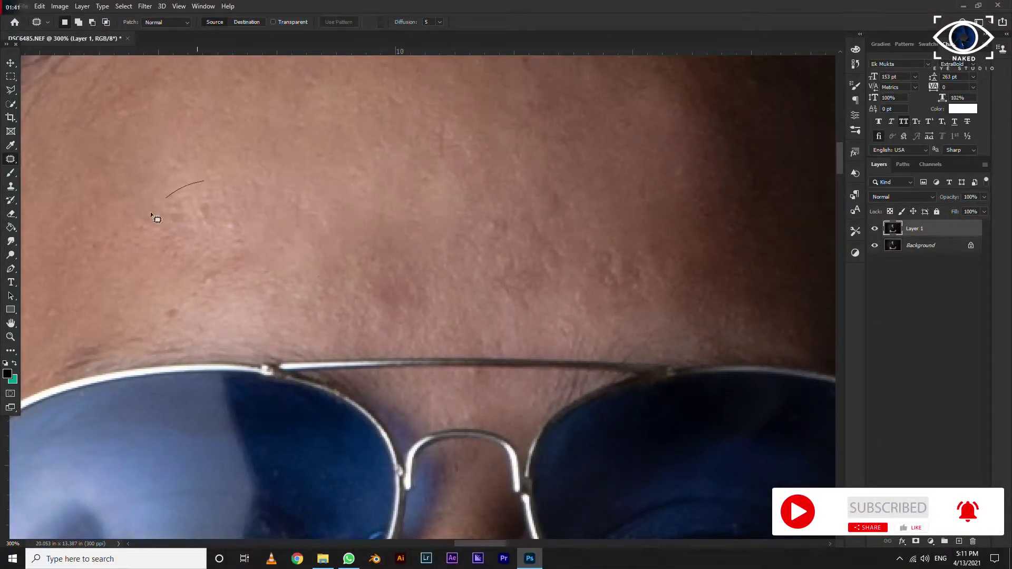
drag(204, 181, 210, 178)
drag(211, 247, 428, 192)
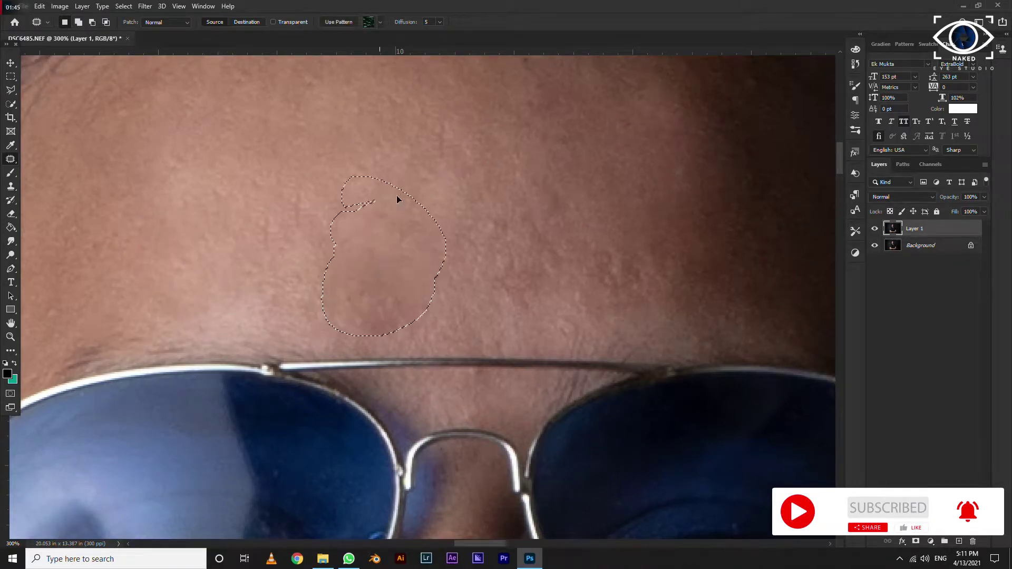
drag(514, 185, 514, 185)
drag(551, 275, 375, 204)
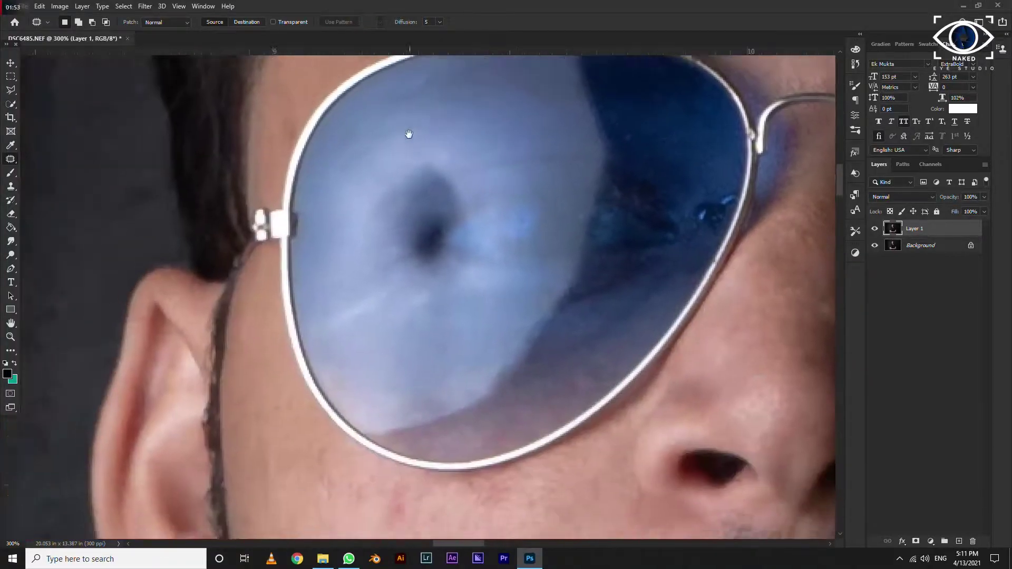
Step: Patch a blemish on the left cheek with the skin just below it
scroll(378, 233, down, 10)
drag(375, 205, 348, 282)
drag(374, 205, 375, 206)
drag(382, 245, 403, 314)
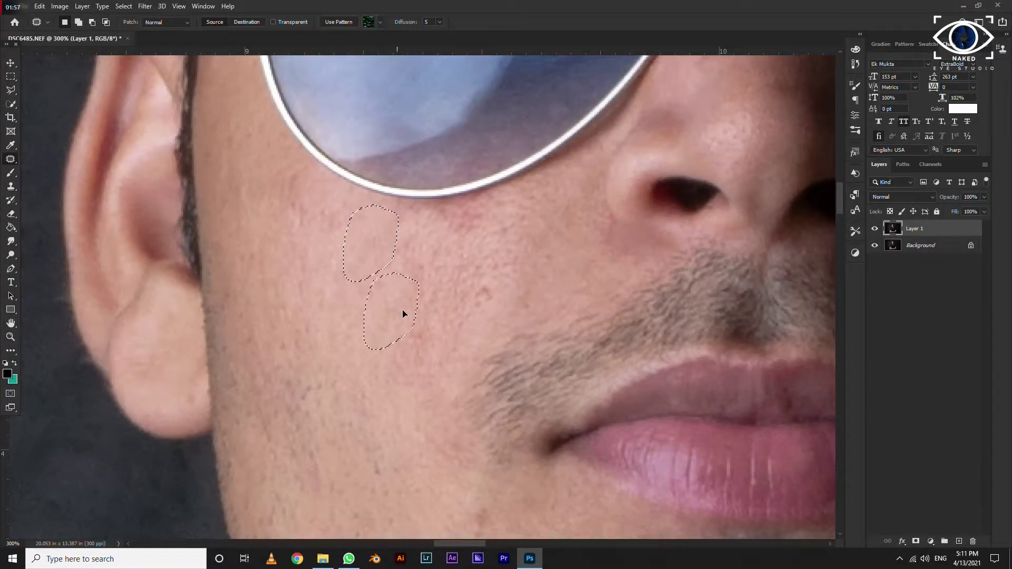
Step: Patch the red blemish on the right cheek and outline an oval cheek area
drag(662, 231, 198, 276)
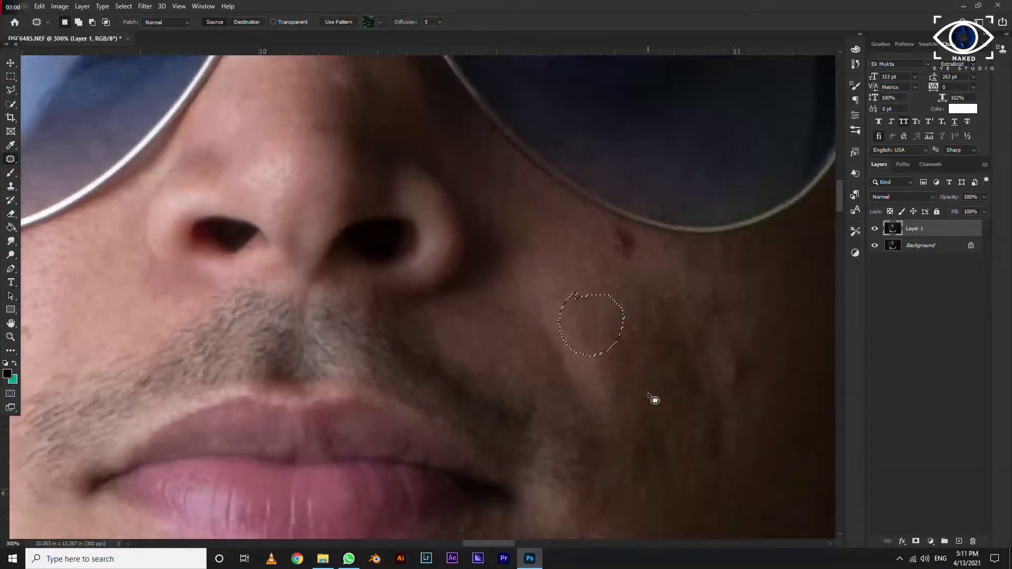
drag(630, 228, 630, 228)
drag(624, 251, 627, 298)
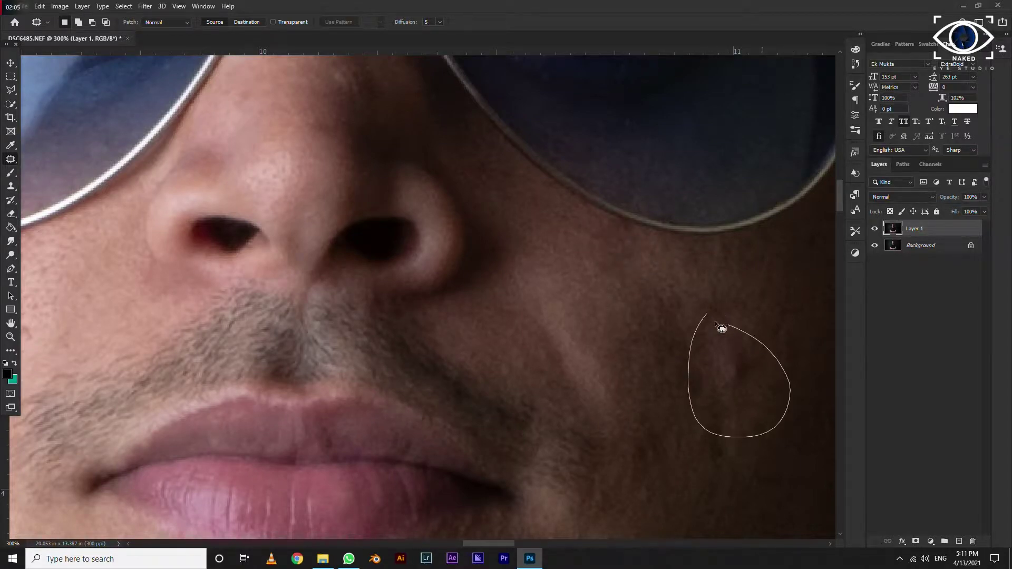
drag(714, 320, 709, 317)
drag(657, 375, 531, 271)
drag(561, 221, 564, 224)
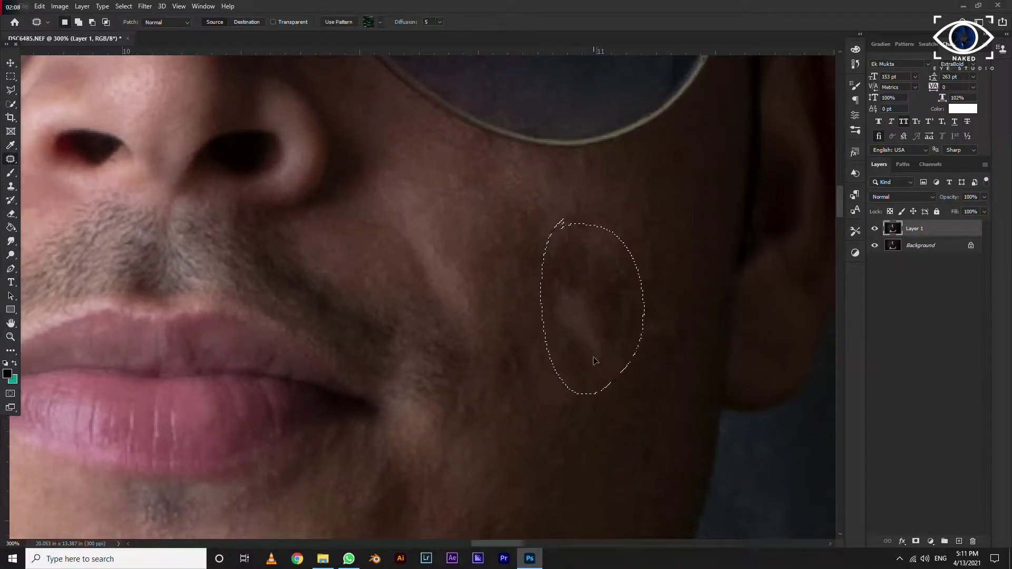
drag(594, 361, 591, 481)
key(ctrl+d)
Step: Patch the oval cheek area and the dark spot under the lower lip
scroll(532, 305, down, 3)
scroll(465, 348, down, 3)
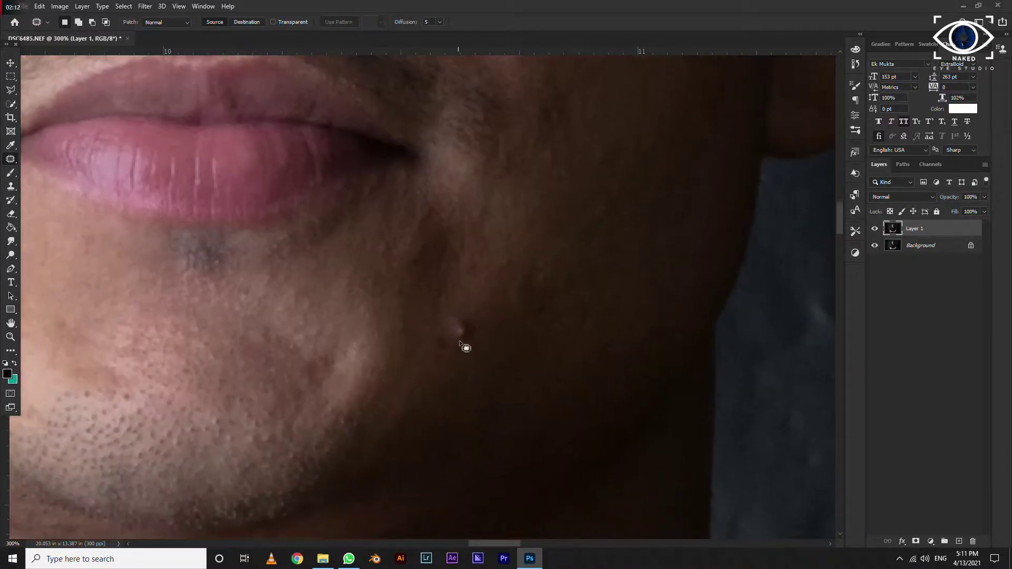
drag(464, 315, 384, 375)
key(ctrl+d)
scroll(340, 232, left, 3)
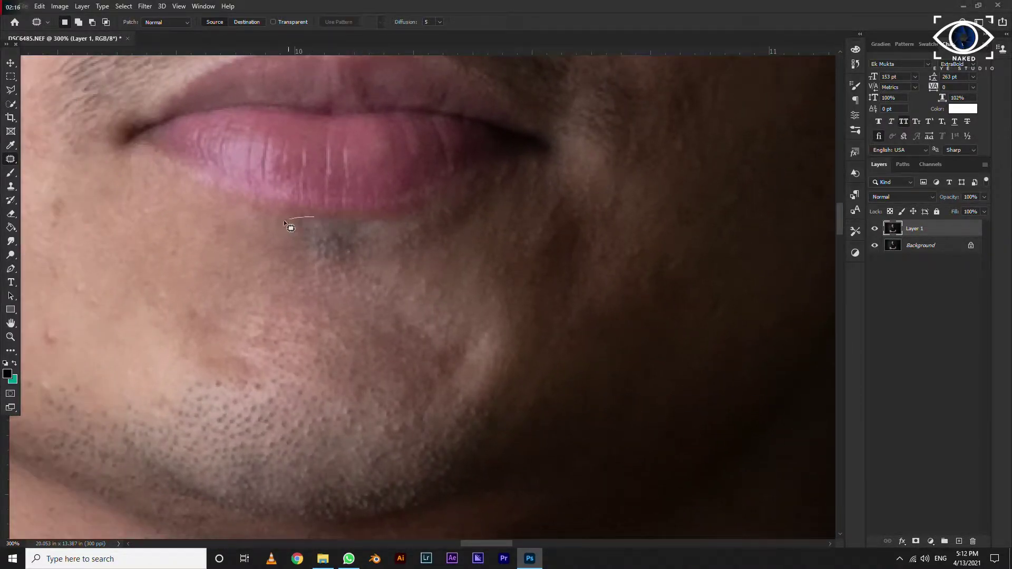
drag(316, 220, 261, 243)
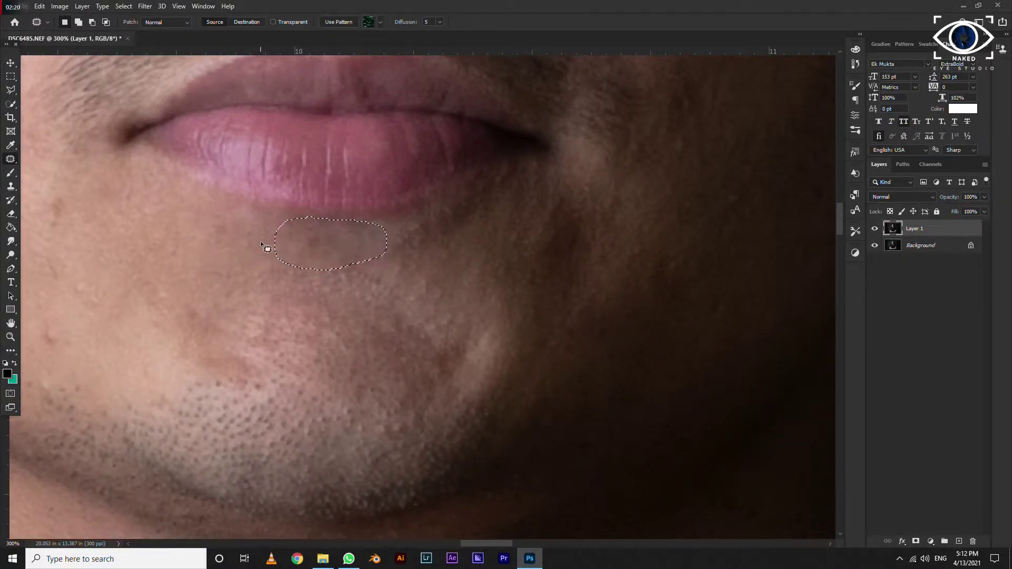
Step: Patch the blemishes along the chin and jawline
scroll(368, 292, down, 3)
scroll(368, 292, left, 3)
mouse_move(270, 193)
mouse_down()
mouse_move(290, 226)
mouse_move(295, 334)
mouse_move(429, 353)
mouse_up()
scroll(365, 222, up, 3)
scroll(327, 237, up, 2)
scroll(240, 314, left, 3)
scroll(240, 314, up, 1)
mouse_move(317, 304)
mouse_down()
mouse_move(295, 327)
mouse_move(417, 348)
mouse_up()
Step: Patch the neck blemishes and scroll back up toward the nose
scroll(377, 232, down, 3)
scroll(377, 233, down, 3)
drag(282, 208, 420, 343)
scroll(420, 300, down, 3)
scroll(441, 190, right, 5)
mouse_move(536, 310)
mouse_down()
mouse_move(551, 316)
mouse_move(533, 309)
mouse_move(481, 339)
mouse_move(556, 329)
mouse_up()
scroll(588, 357, down, 5)
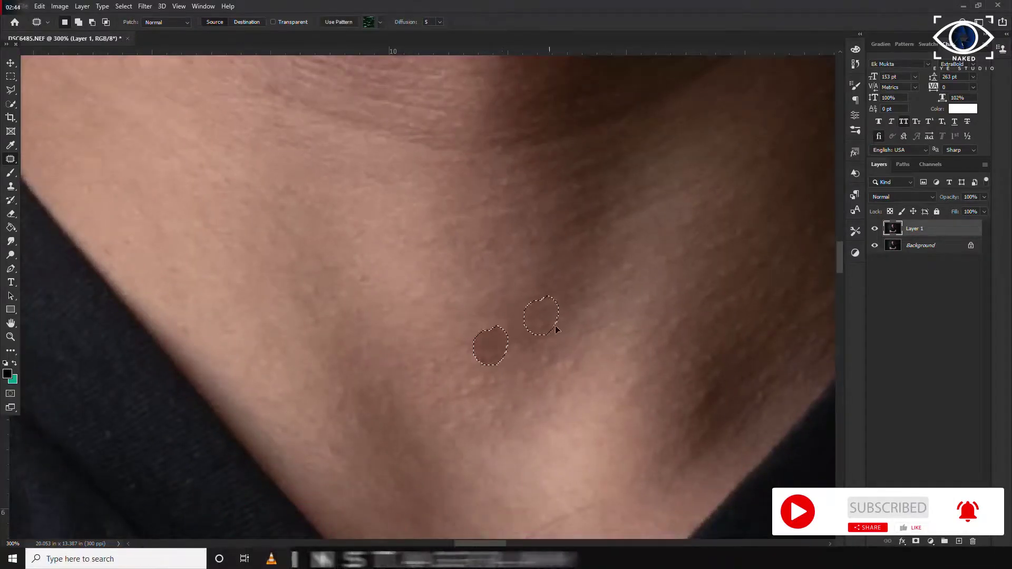
scroll(445, 185, up, 5)
scroll(407, 266, up, 5)
scroll(420, 294, up, 5)
Step: Patch the blemish on the nose
drag(458, 258, 481, 311)
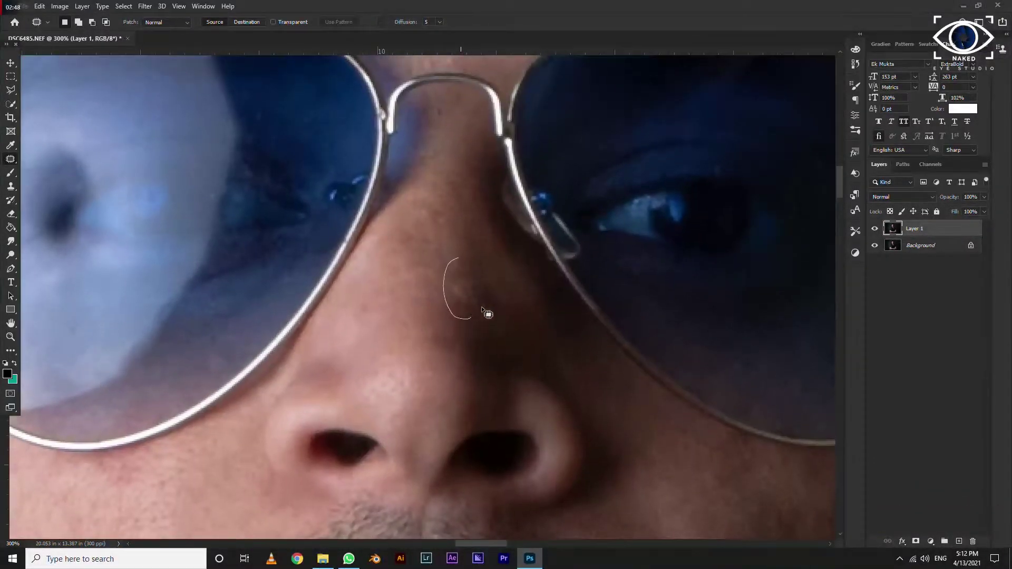
scroll(455, 189, up, 10)
scroll(522, 303, up, 5)
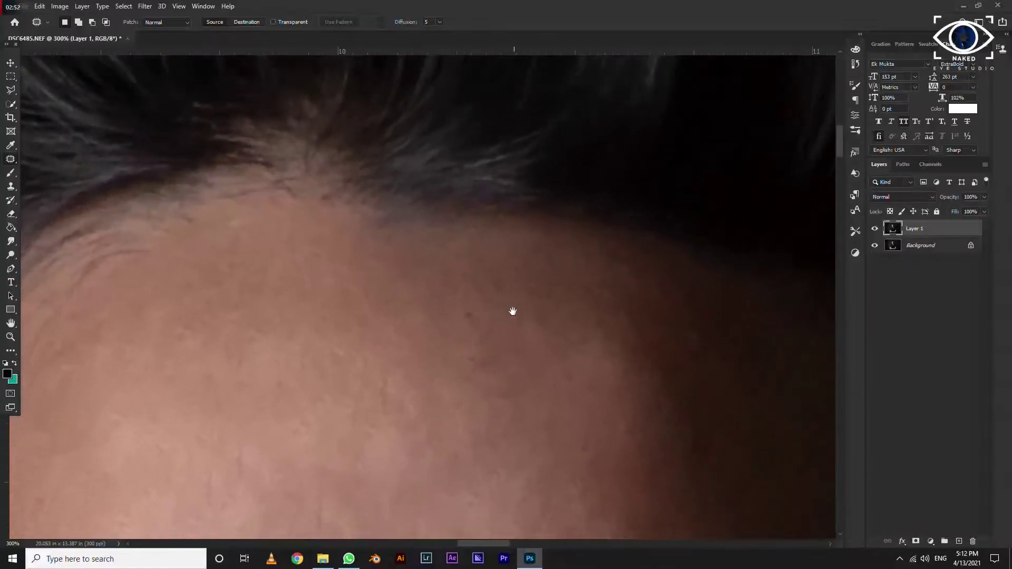
drag(481, 285, 477, 291)
Step: Scroll around the face to check the patched areas
scroll(624, 316, down, 5)
scroll(623, 237, down, 5)
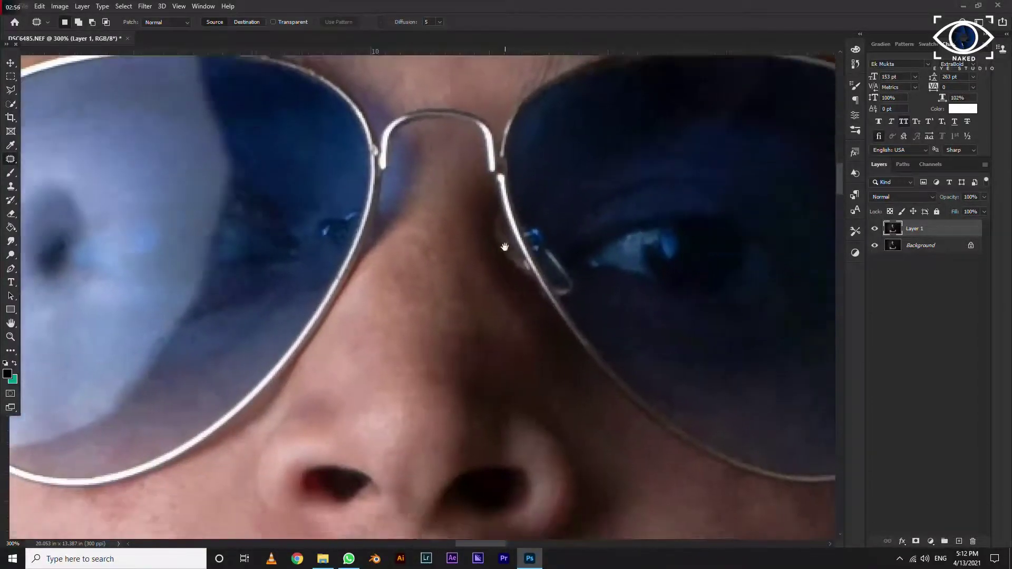
scroll(527, 232, down, 3)
scroll(542, 222, down, 3)
scroll(541, 221, down, 3)
scroll(542, 221, up, 3)
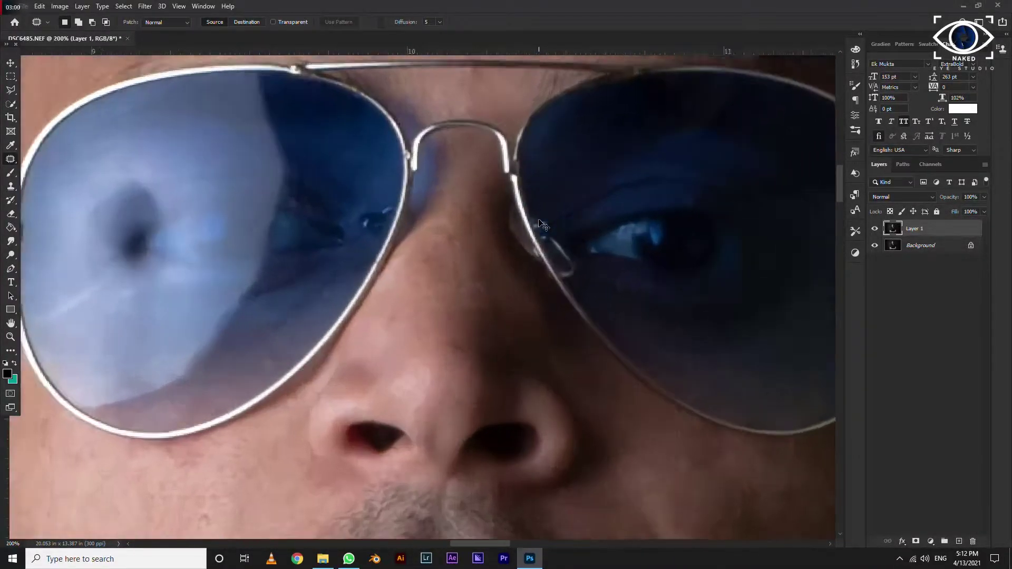
scroll(542, 221, up, 3)
scroll(657, 350, down, 5)
scroll(657, 343, right, 5)
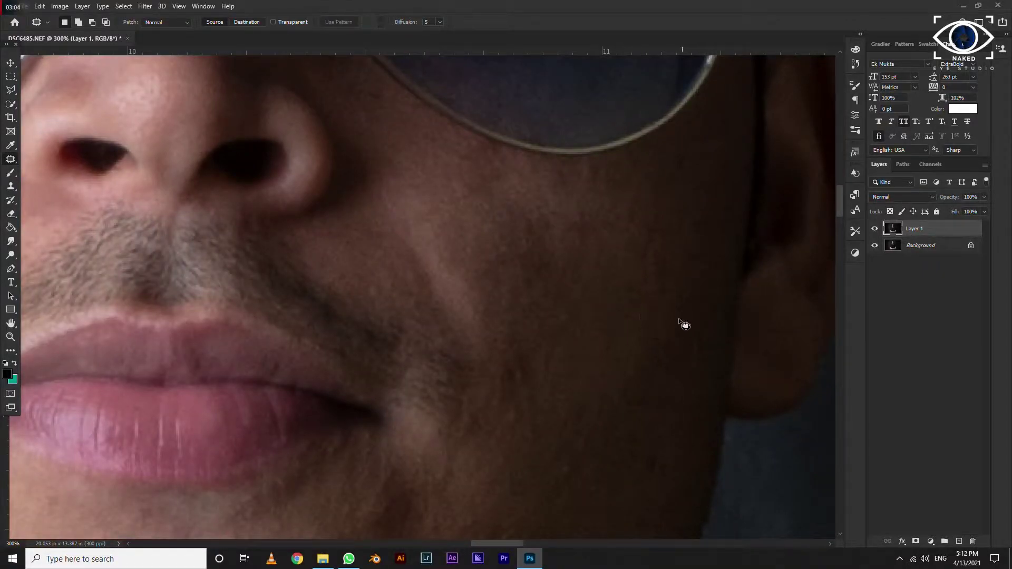
scroll(527, 316, left, 5)
scroll(328, 311, up, 2)
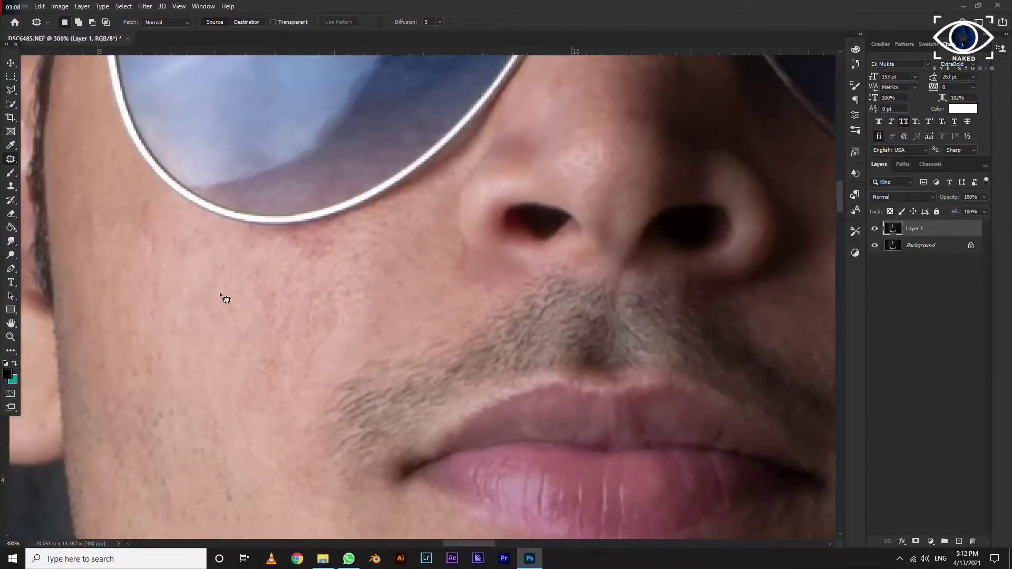
Step: Patch a small blemished spot on the cheek beneath the glasses
key(ctrl+d)
drag(346, 217, 414, 246)
scroll(414, 248, down, 3)
scroll(414, 247, down, 2)
scroll(415, 248, down, 2)
Step: Duplicate Layer 1, invert the copy, and set its blend mode to Vivid Light
scroll(414, 248, down, 1)
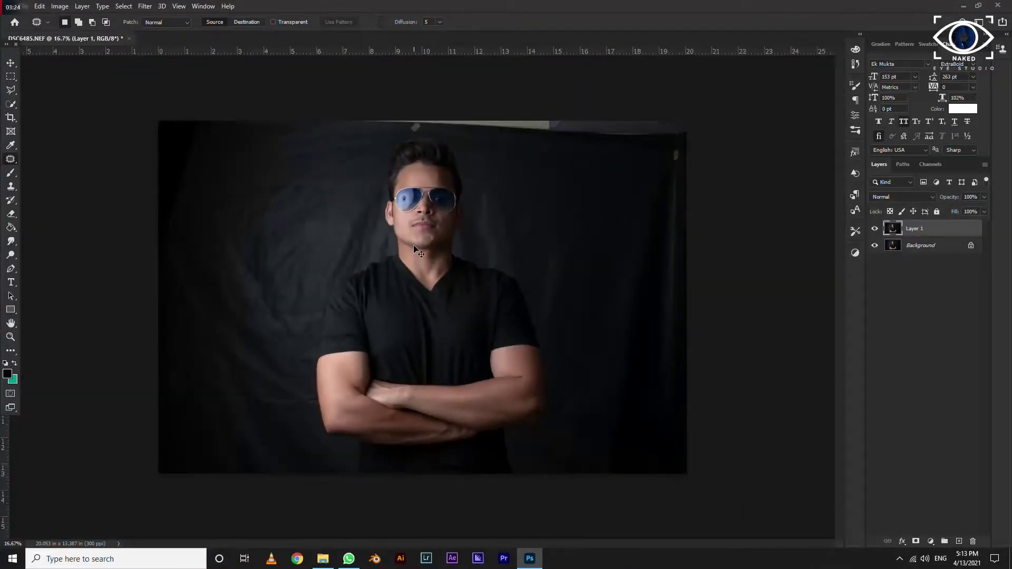
key(ctrl+j)
key(ctrl+i)
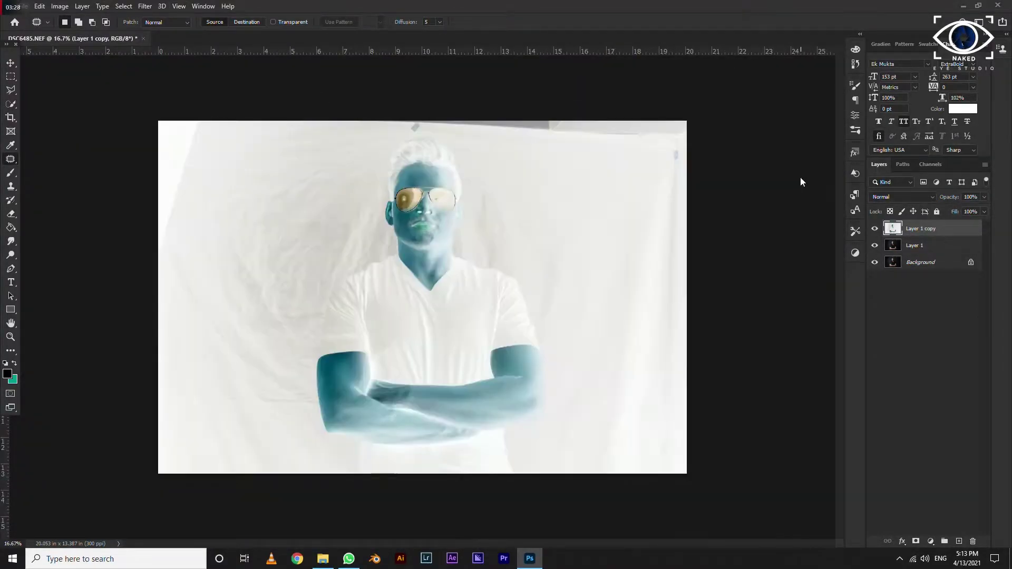
click(897, 196)
click(895, 347)
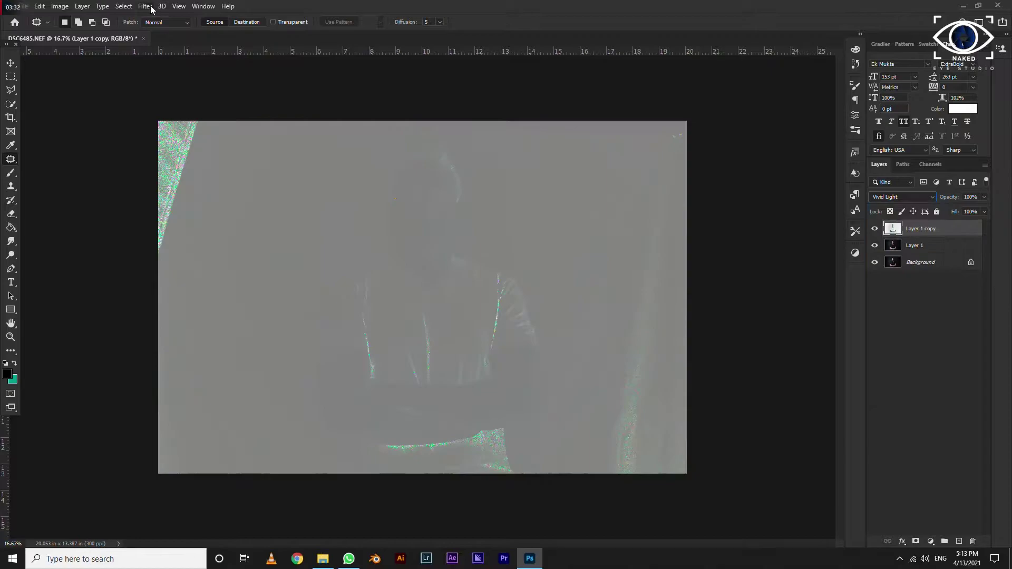
Step: Apply a High Pass filter with radius 4.0 to the inverted copy
click(145, 6)
mouse_move(156, 228)
click(297, 242)
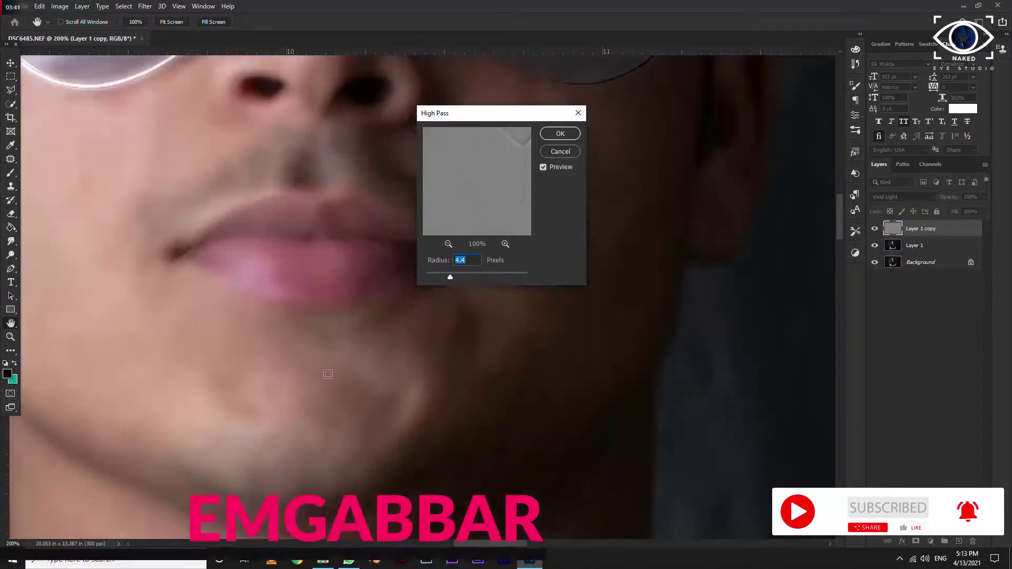
drag(200, 256, 358, 414)
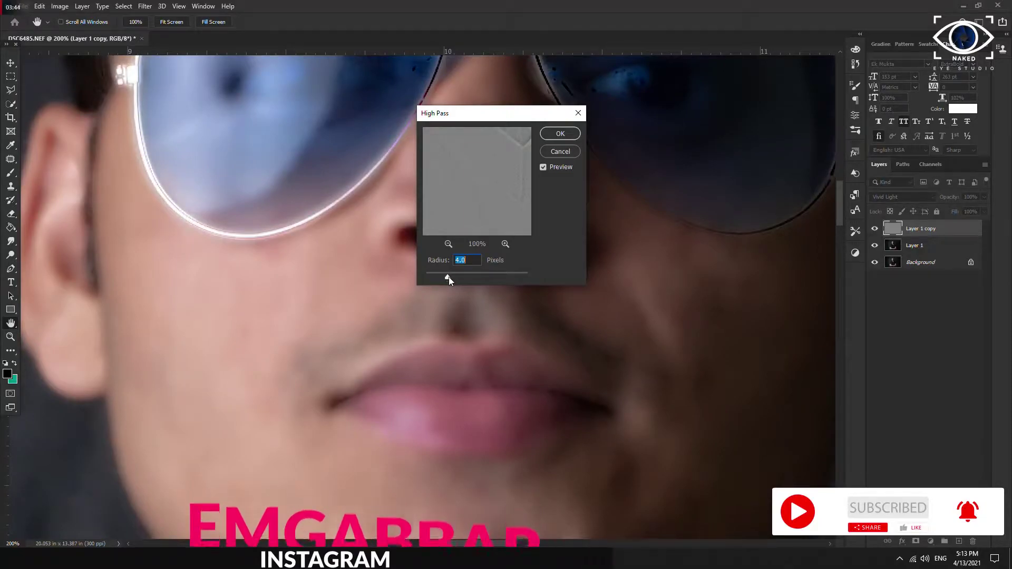
drag(449, 279, 447, 277)
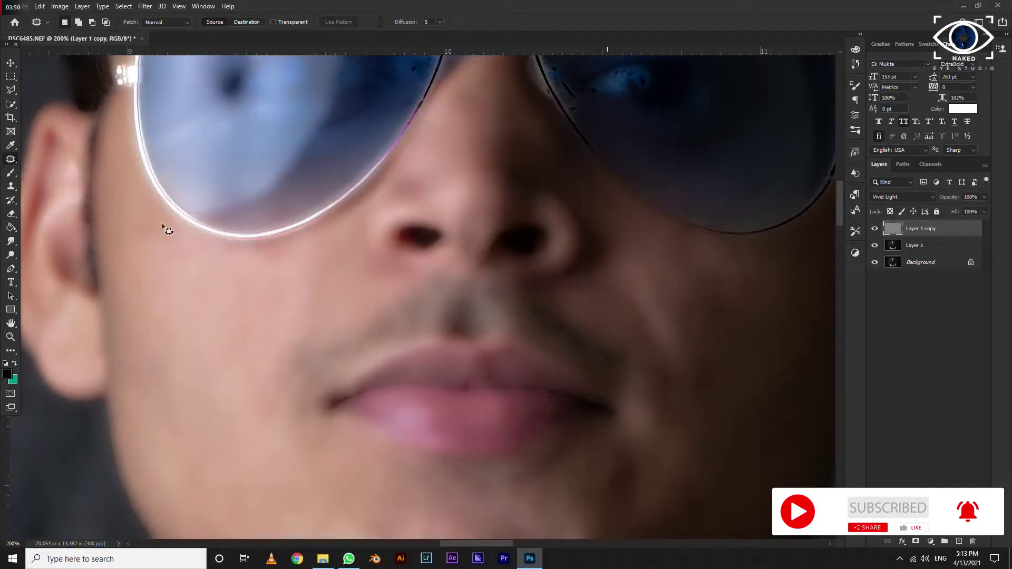
click(145, 6)
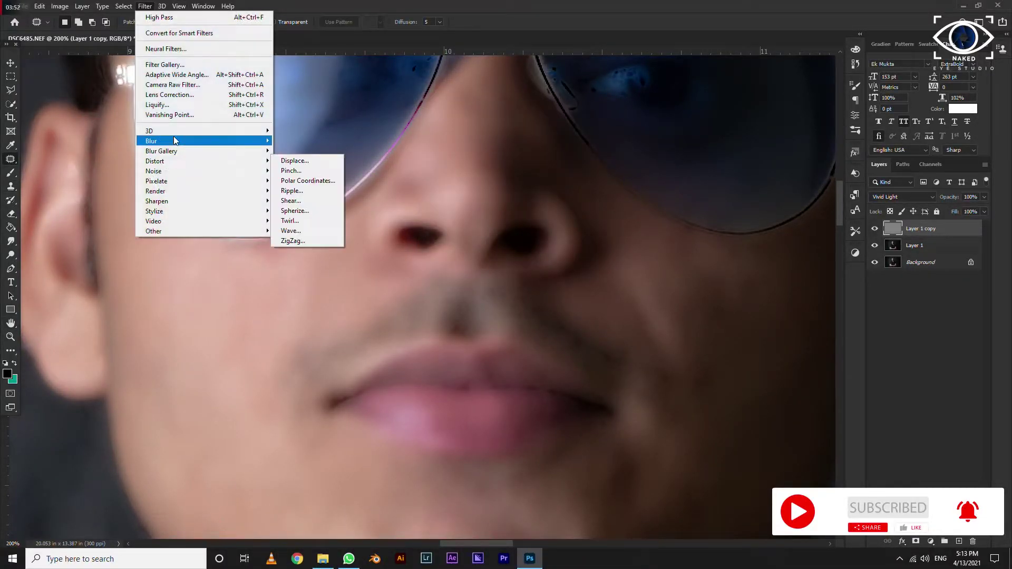
Step: Apply a Gaussian Blur to Layer 1 copy and hide it behind a black layer mask
mouse_move(151, 140)
click(303, 181)
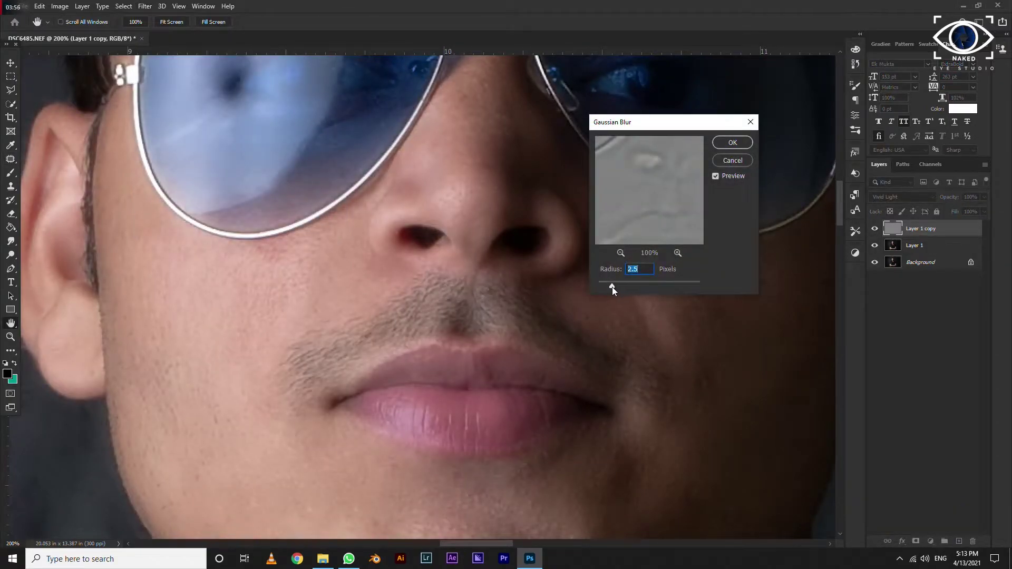
click(733, 144)
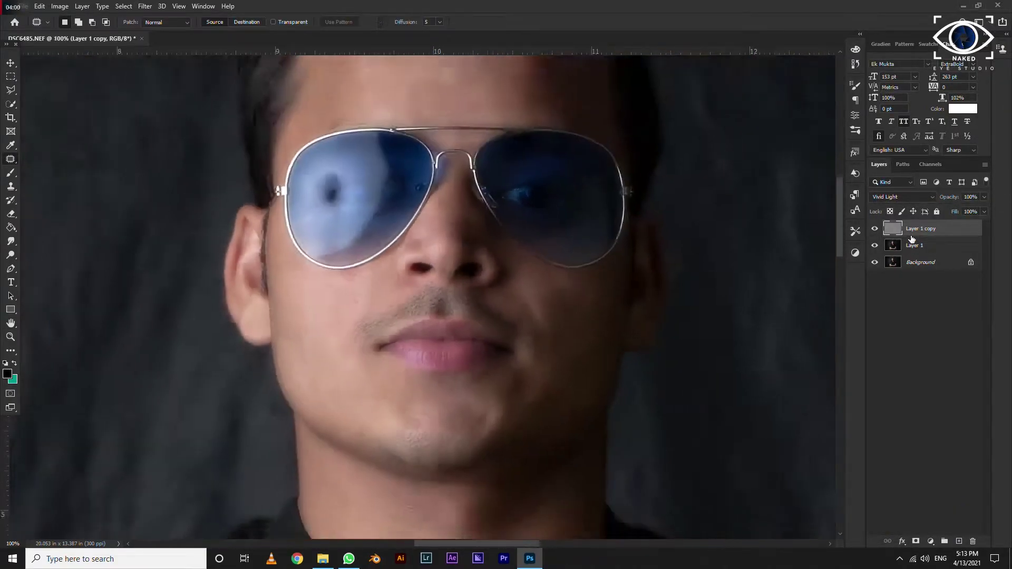
key(ctrl+minus)
alt+click(916, 541)
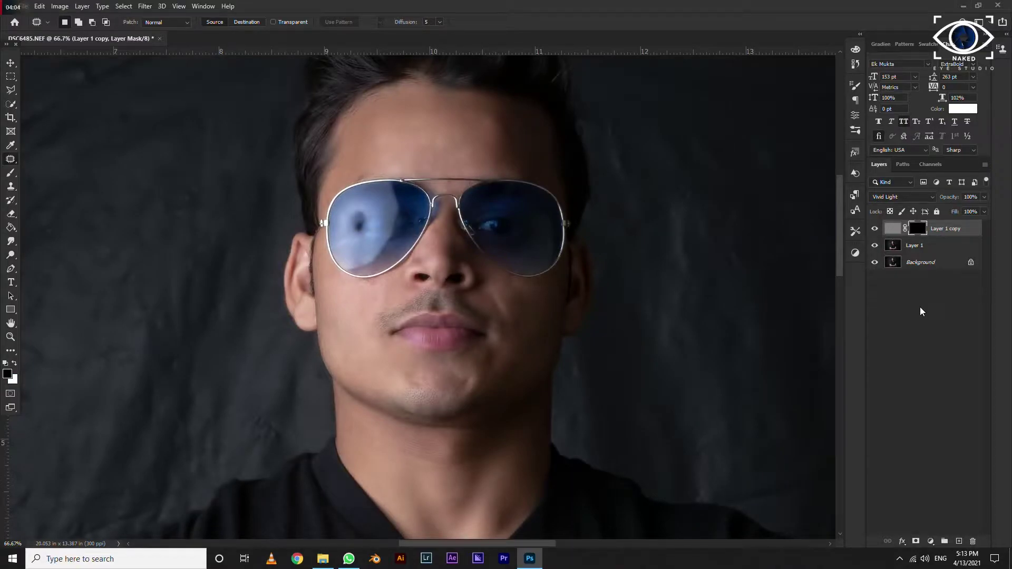
click(10, 173)
Step: Make white the painting colour, zoom in, and shrink the brush to 44
key(x)
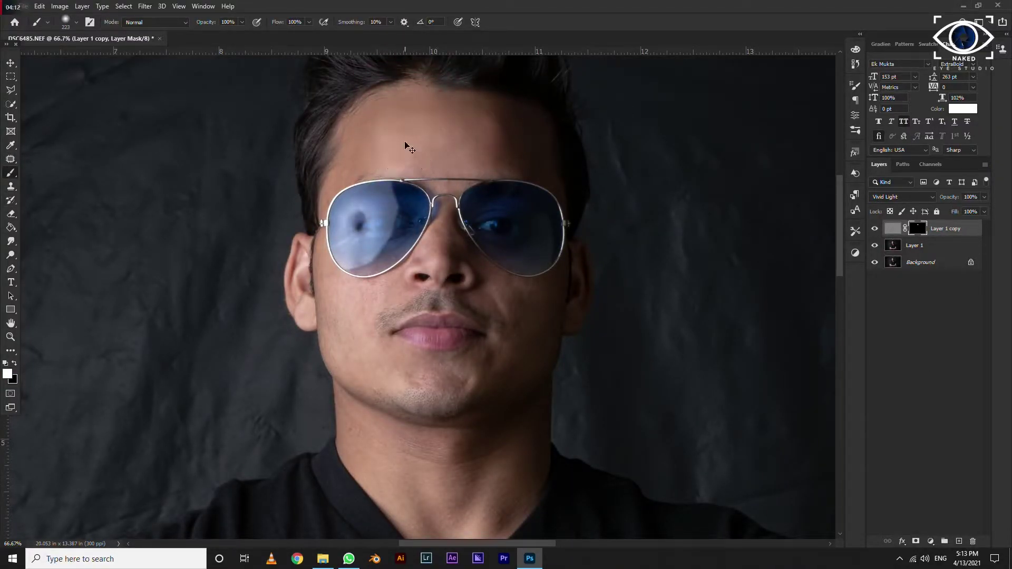
key(ctrl+plus)
key(ctrl+plus)
scroll(369, 221, up, 5)
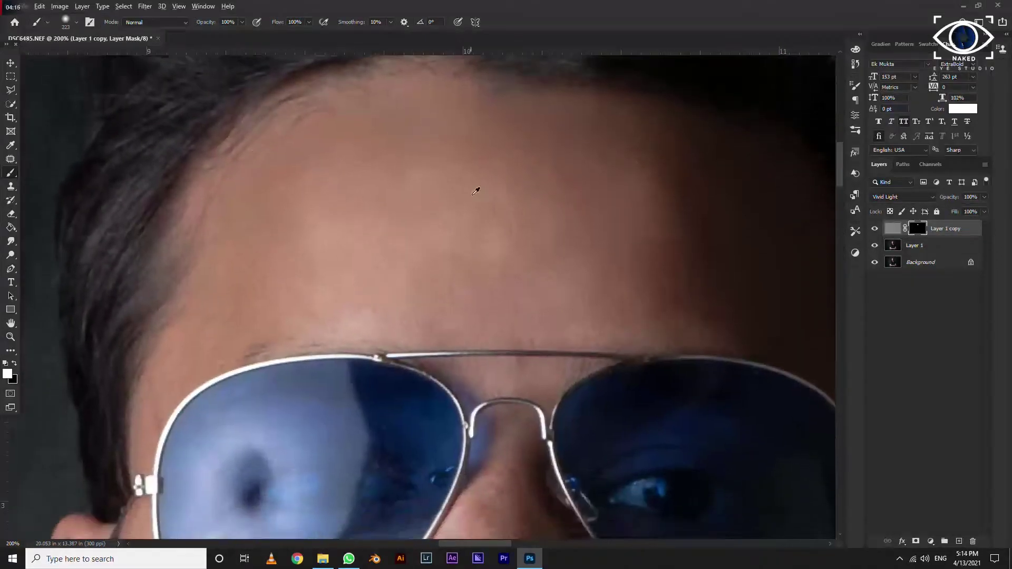
drag(476, 191, 402, 199)
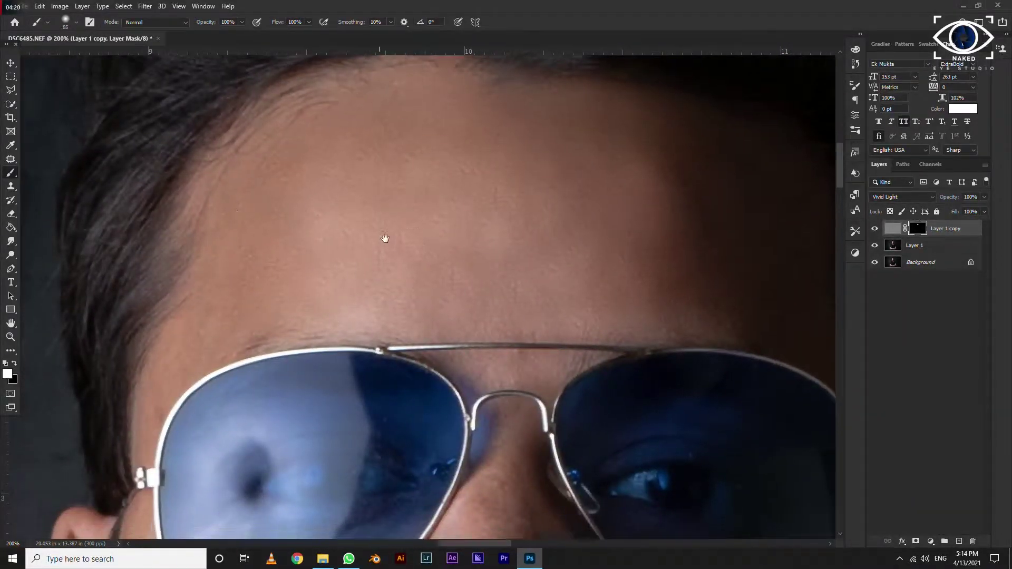
scroll(271, 158, down, 10)
scroll(267, 181, up, 3)
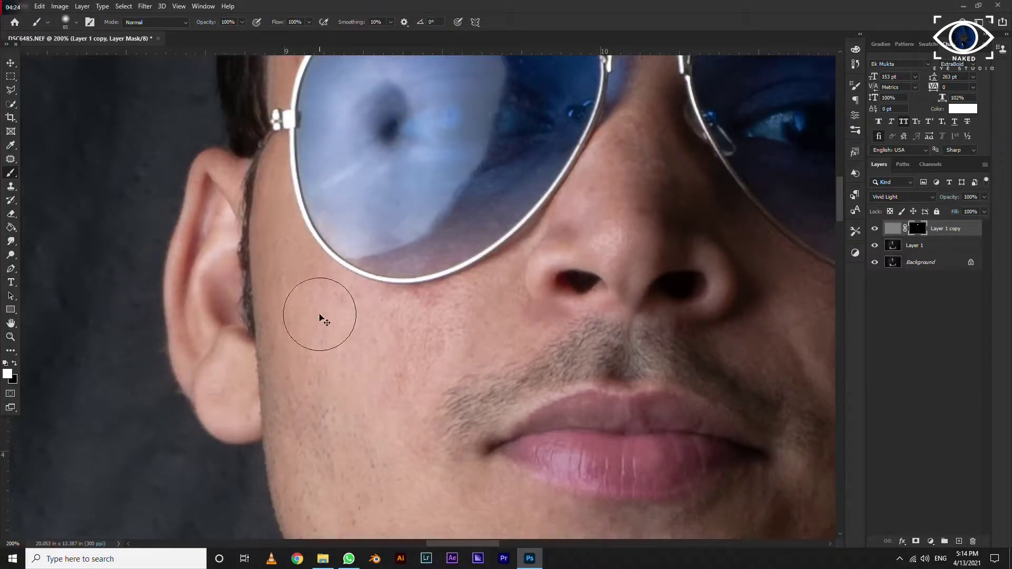
drag(303, 243, 289, 243)
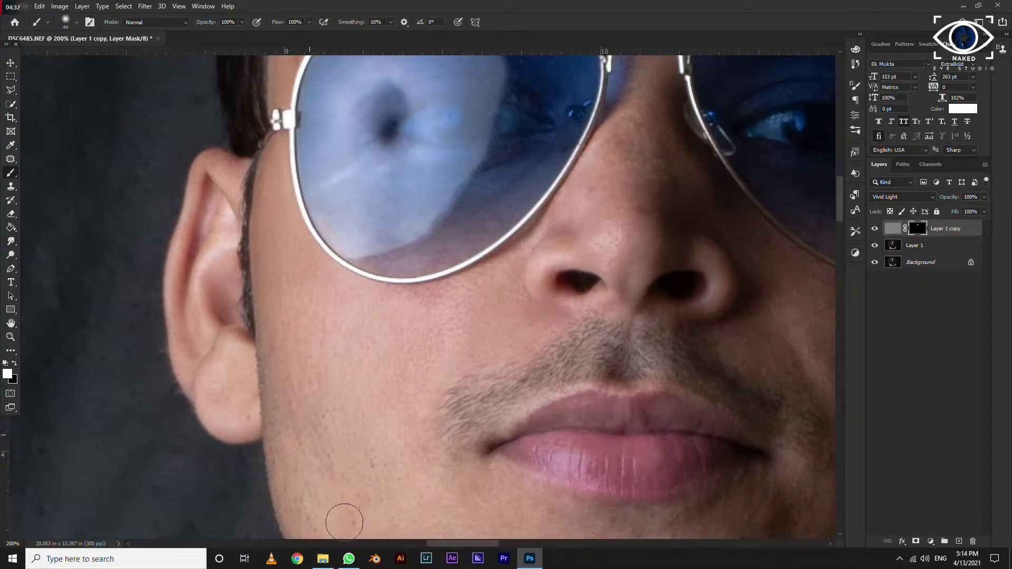
Step: With a brush of about 95, paint smoothing over chin, cheeks, nose, neck and ear
drag(413, 439, 371, 317)
drag(316, 309, 342, 309)
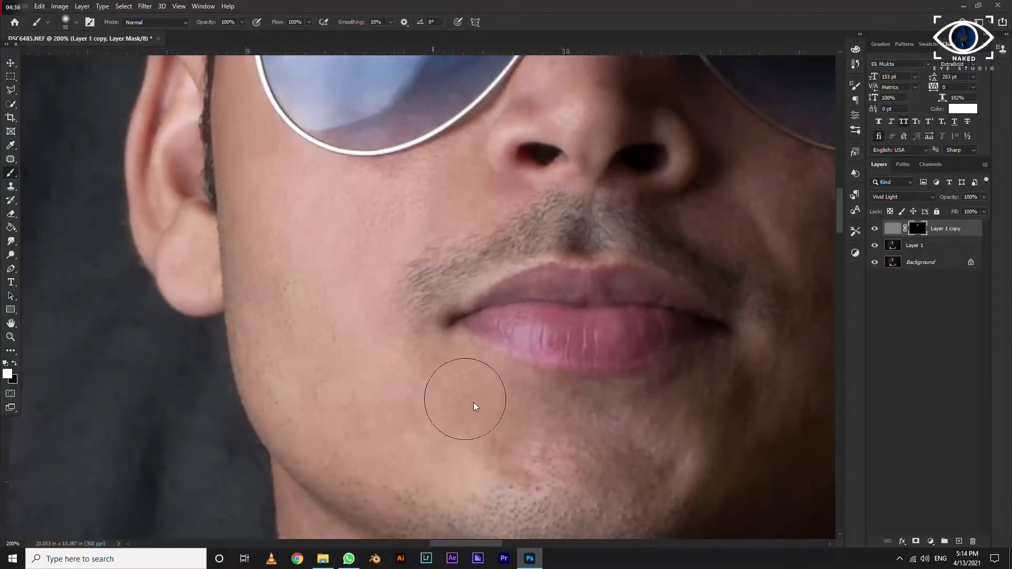
drag(757, 384, 463, 368)
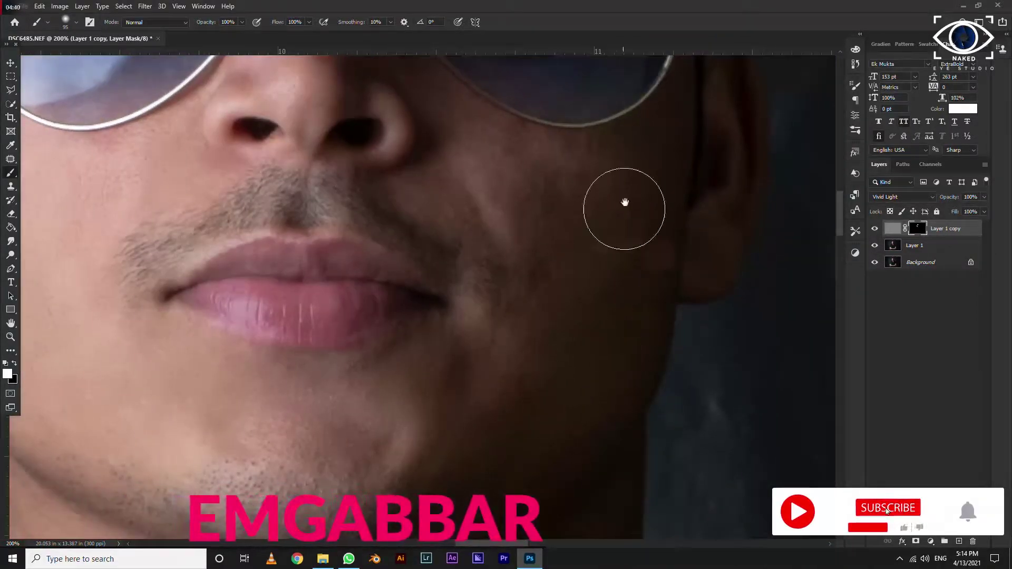
drag(486, 196, 520, 339)
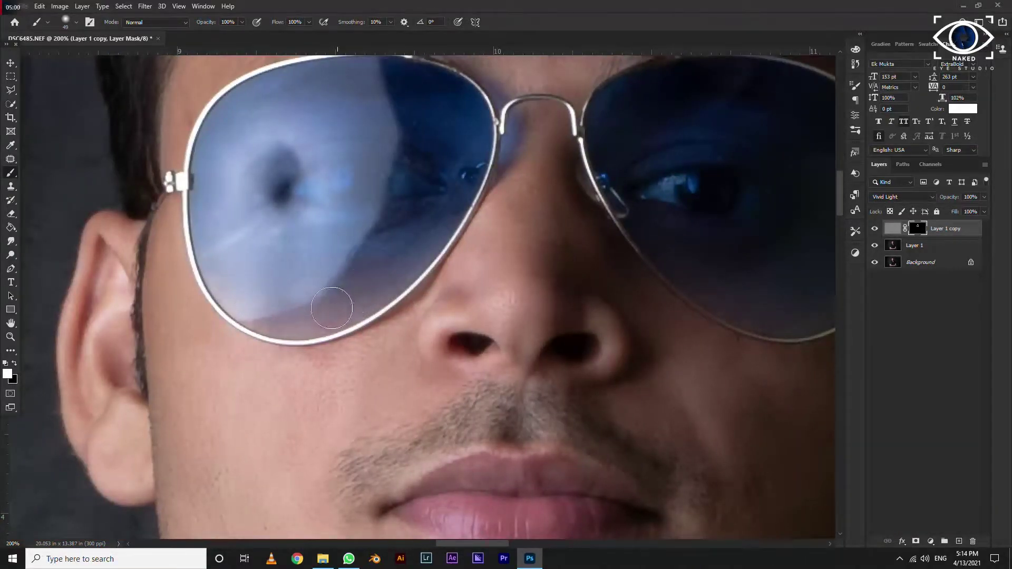
scroll(354, 312, down, 5)
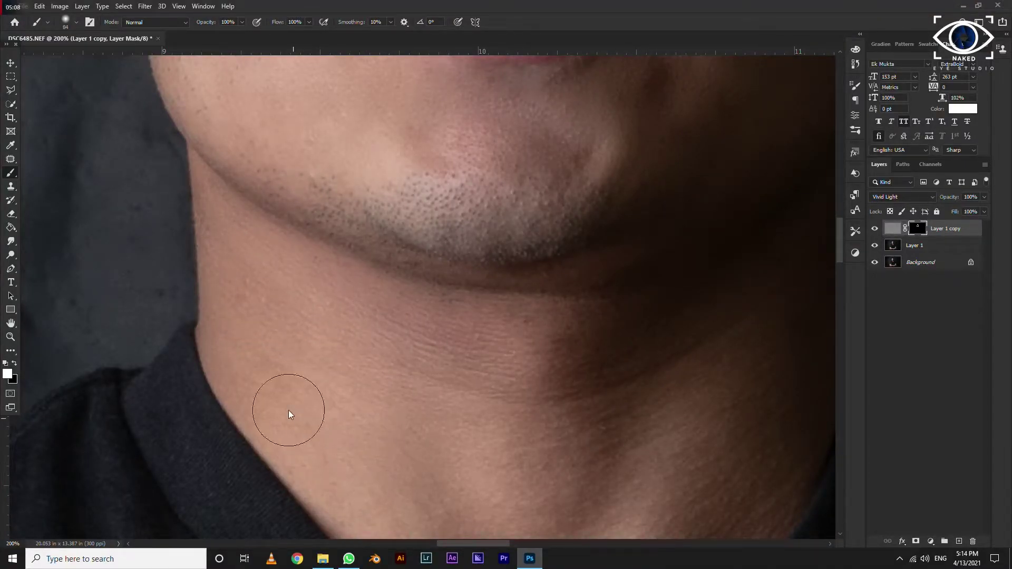
drag(280, 383, 230, 329)
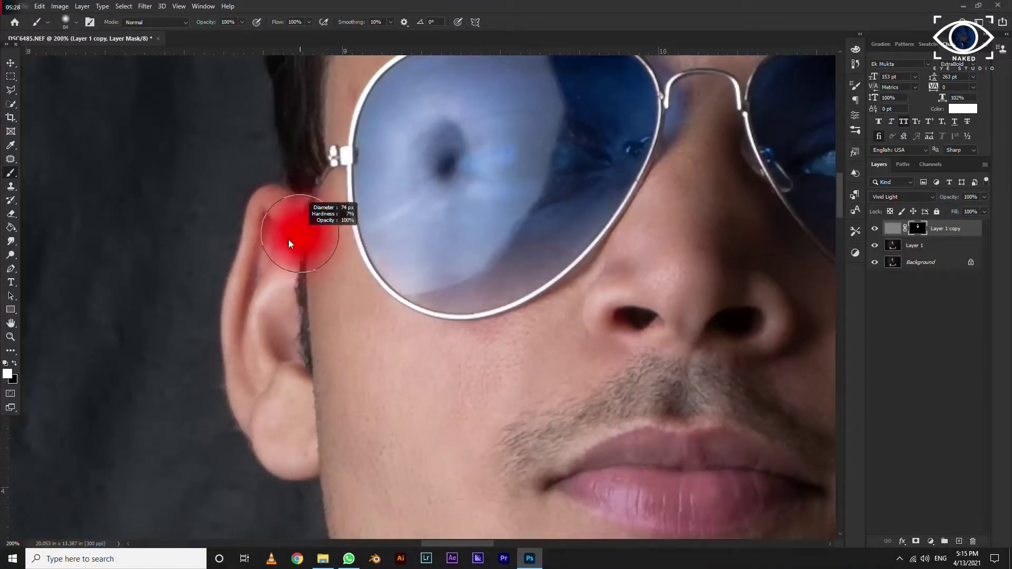
drag(254, 229, 248, 336)
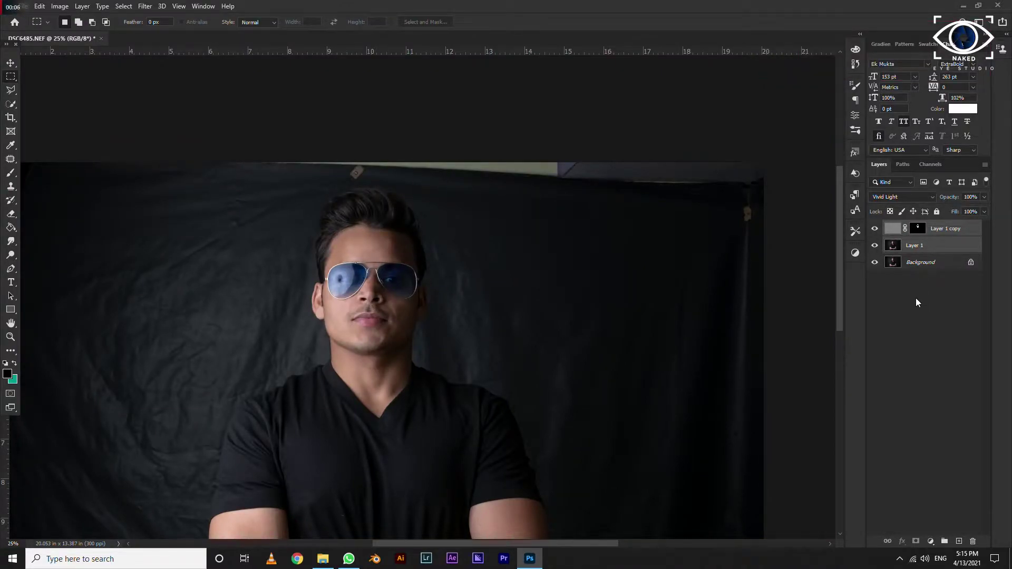
Step: Stamp all visible layers into a new Layer 2 and patch out the clamp on the backdrop's top edge
key(ctrl+shift+alt+e)
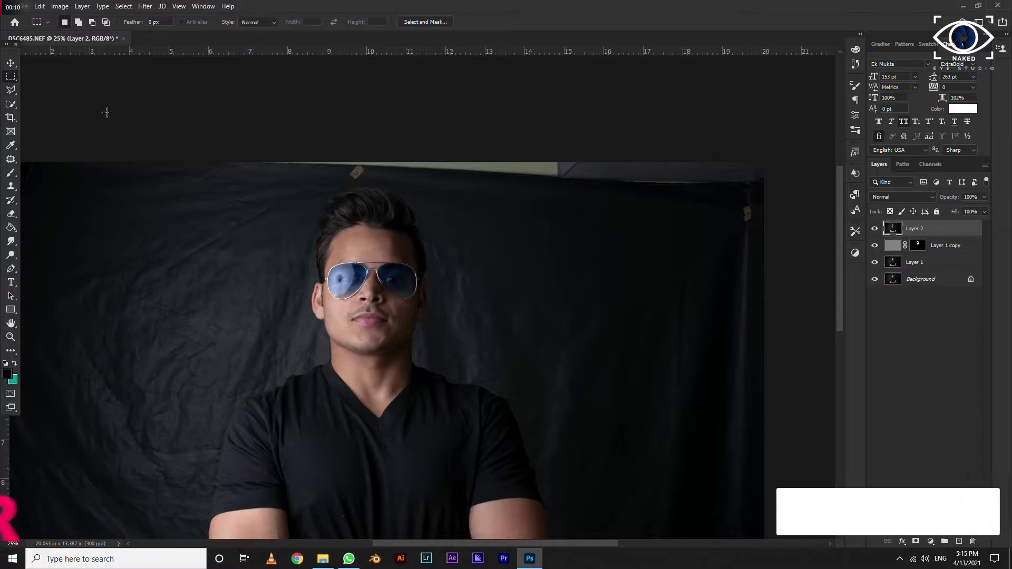
key(j)
mouse_move(735, 199)
mouse_down()
mouse_move(762, 229)
mouse_move(732, 265)
mouse_up()
mouse_move(324, 173)
mouse_down()
mouse_move(387, 178)
mouse_move(429, 199)
mouse_up()
key(Return)
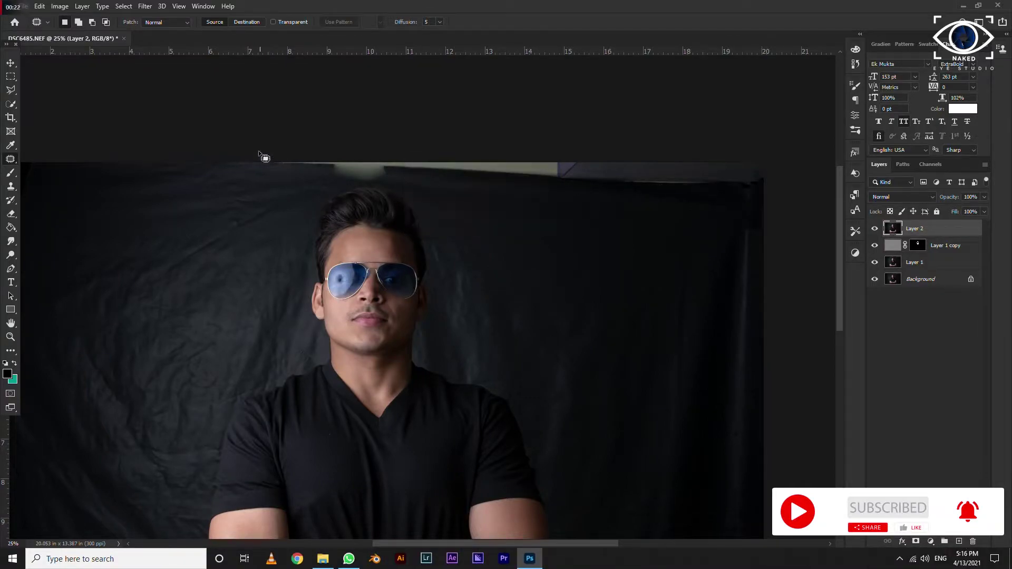
Step: Patch the bright strip along the backdrop top with cloth from either side, then view the whole photo
drag(678, 208, 294, 156)
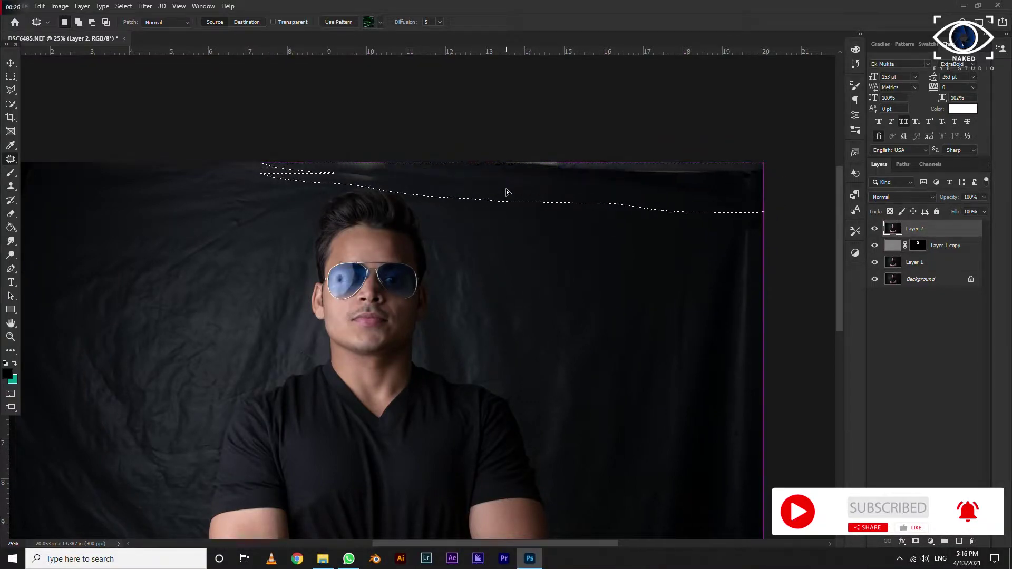
drag(509, 192, 427, 201)
key(ctrl+d)
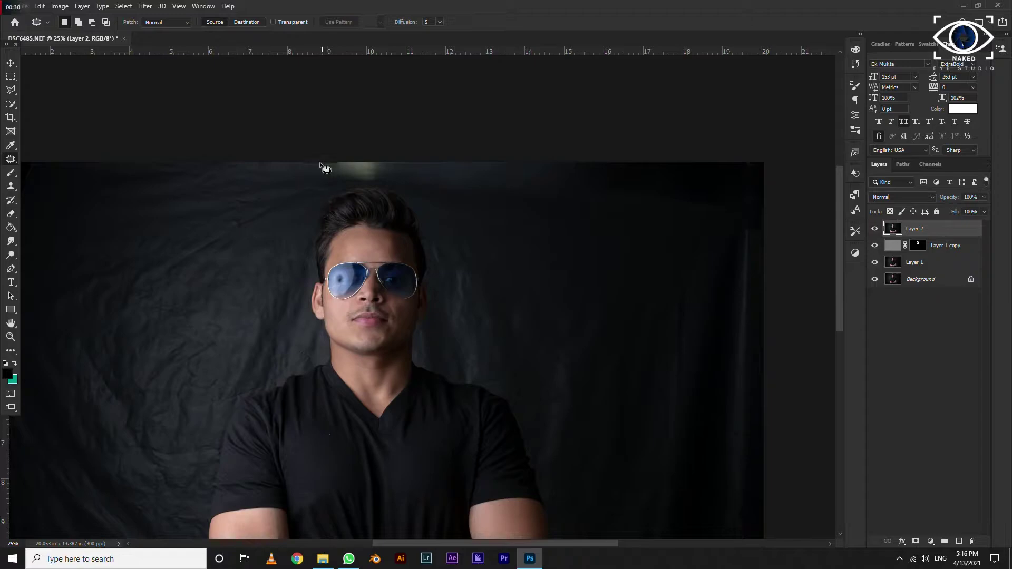
drag(322, 165, 493, 171)
key(ctrl+d)
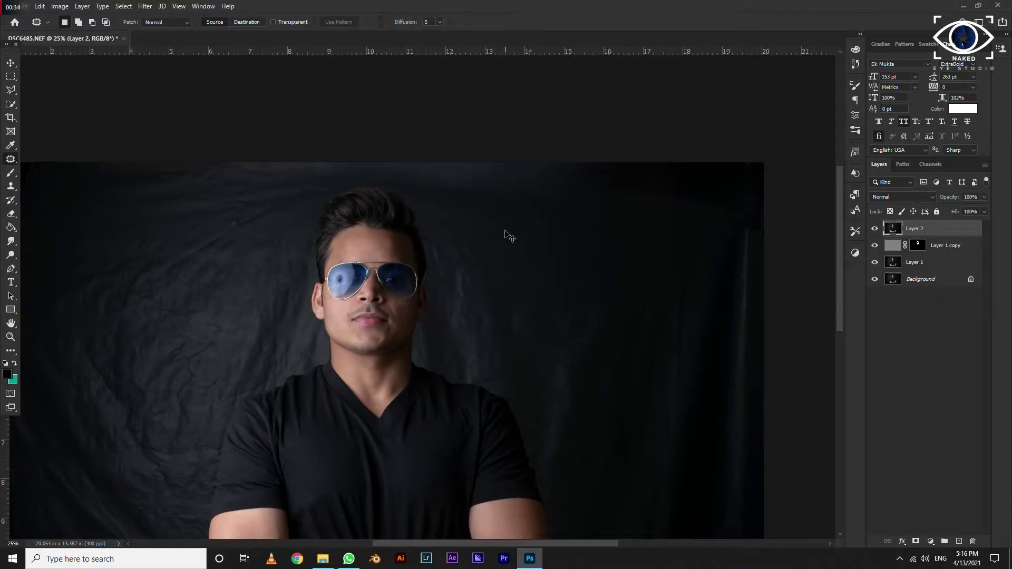
key(ctrl+minus)
key(ctrl+plus)
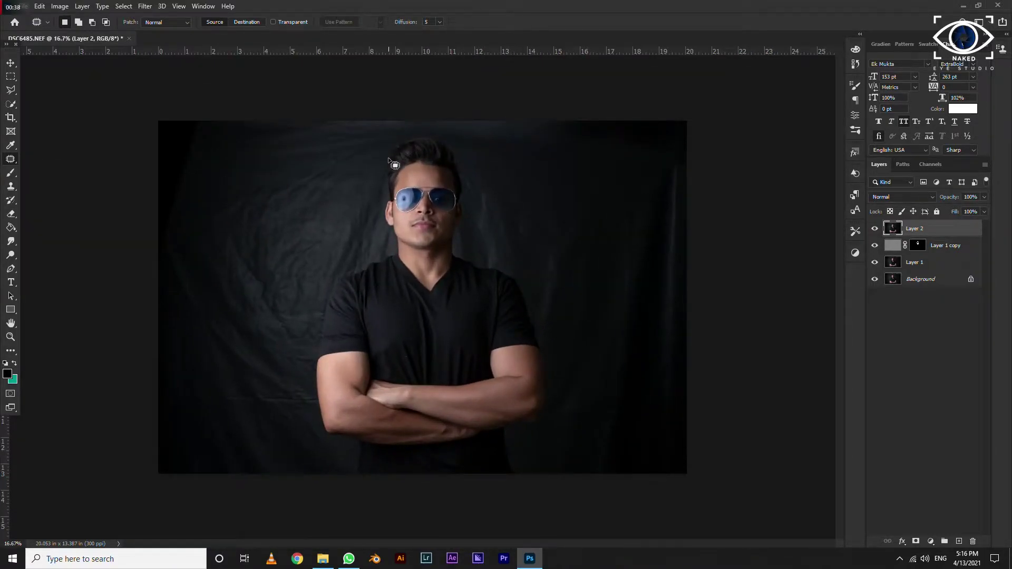
Step: Cool the Temperature to -2 in Camera Raw, apply it, and duplicate Layer 2 as Layer 2 copy
click(145, 6)
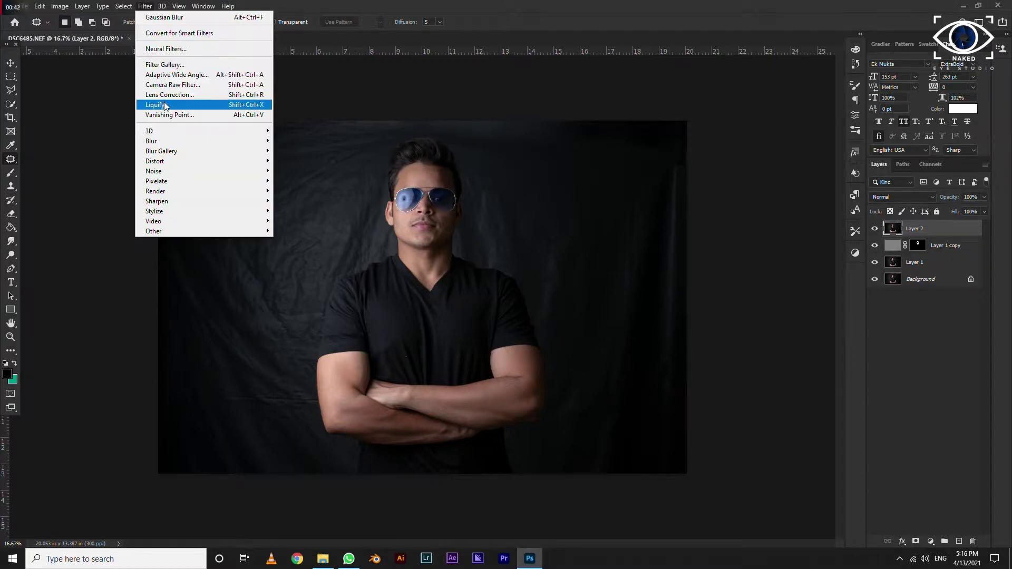
click(163, 101)
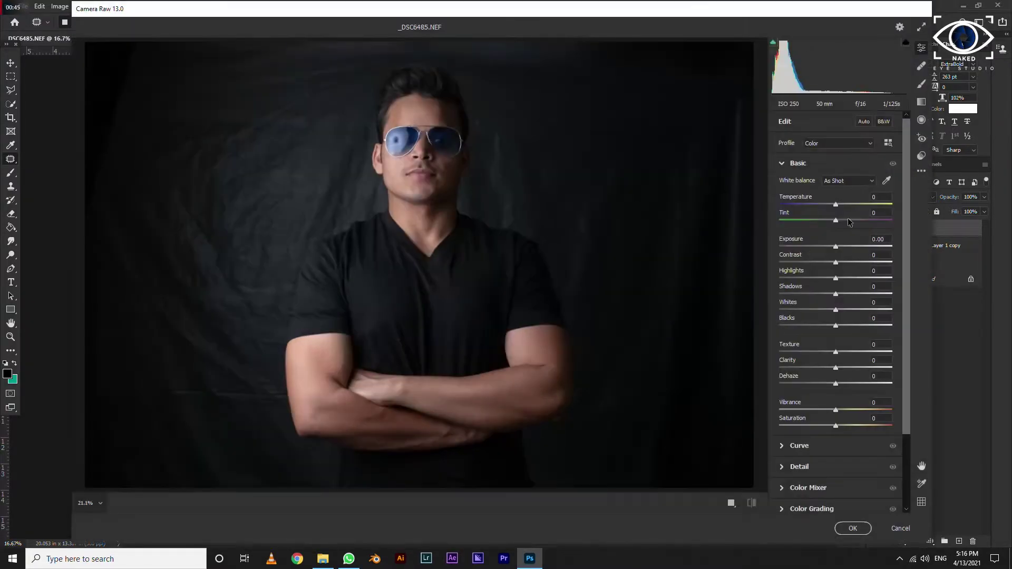
click(835, 204)
scroll(838, 208, down, 3)
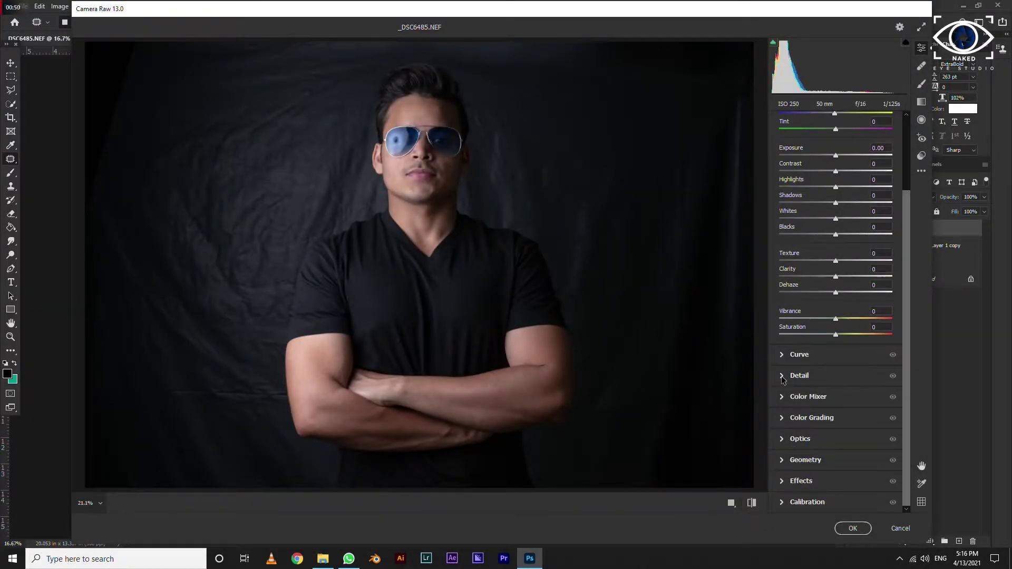
click(782, 403)
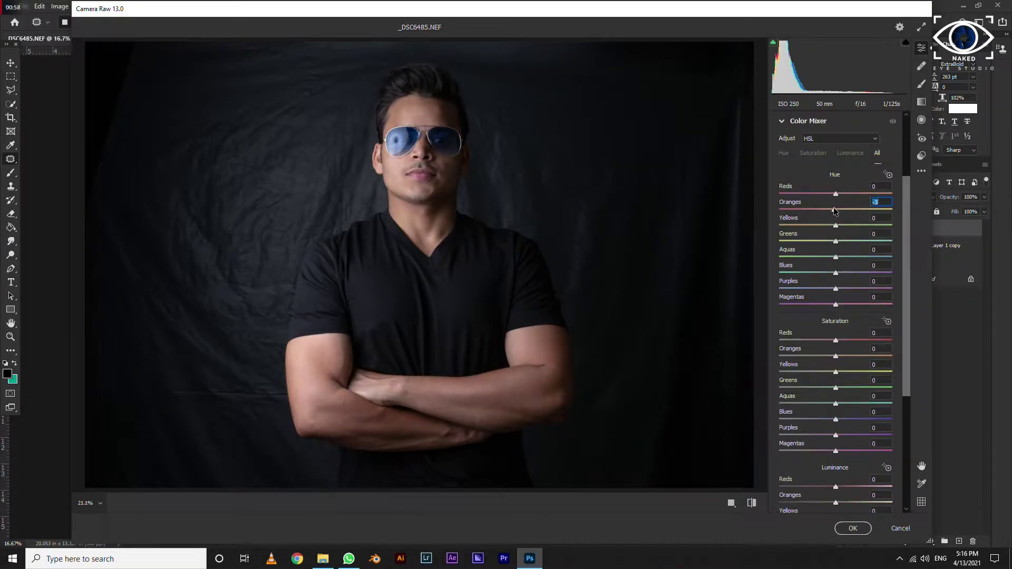
click(853, 529)
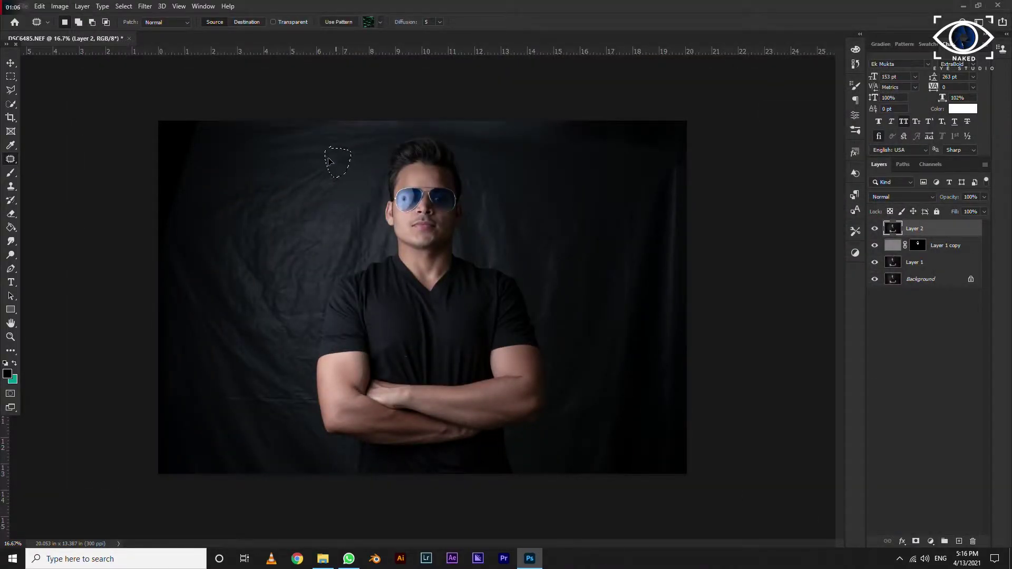
drag(919, 252, 811, 259)
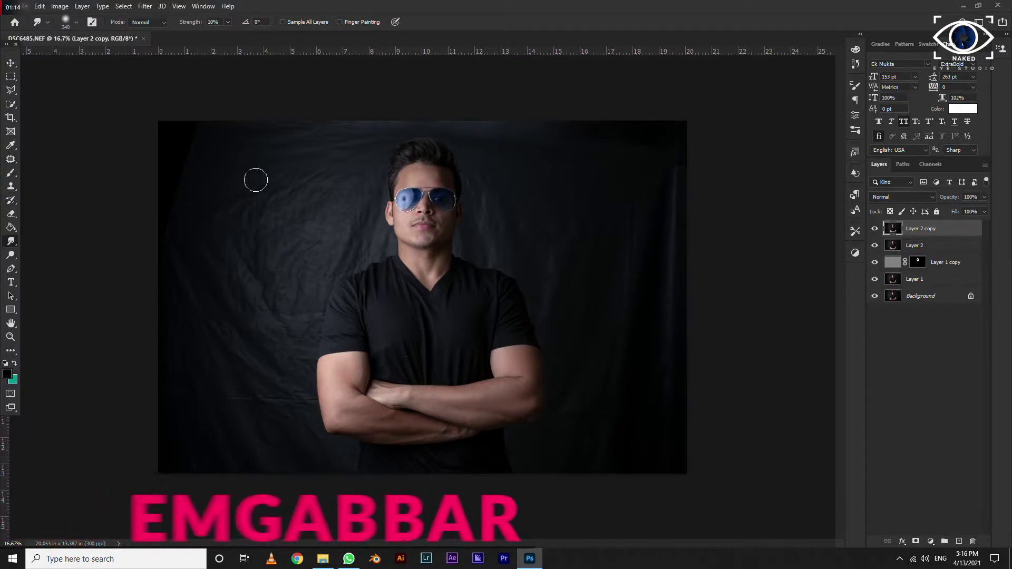
Step: Apply a heavy Gaussian Blur to Layer 2 copy
key(m)
click(144, 6)
click(295, 181)
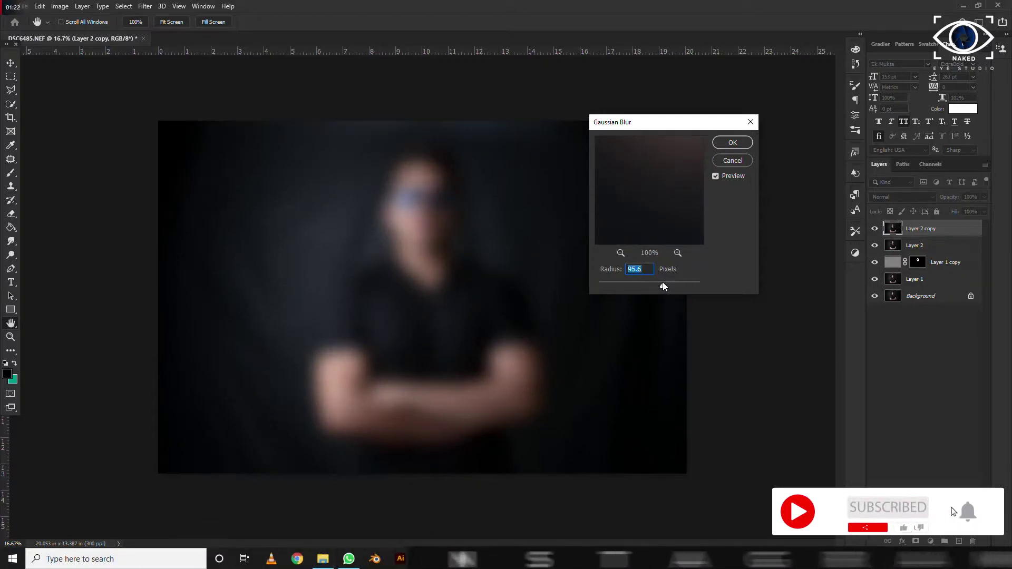
key(Return)
Step: Add a layer mask to the blurred copy and paint the sharp face back in
click(915, 542)
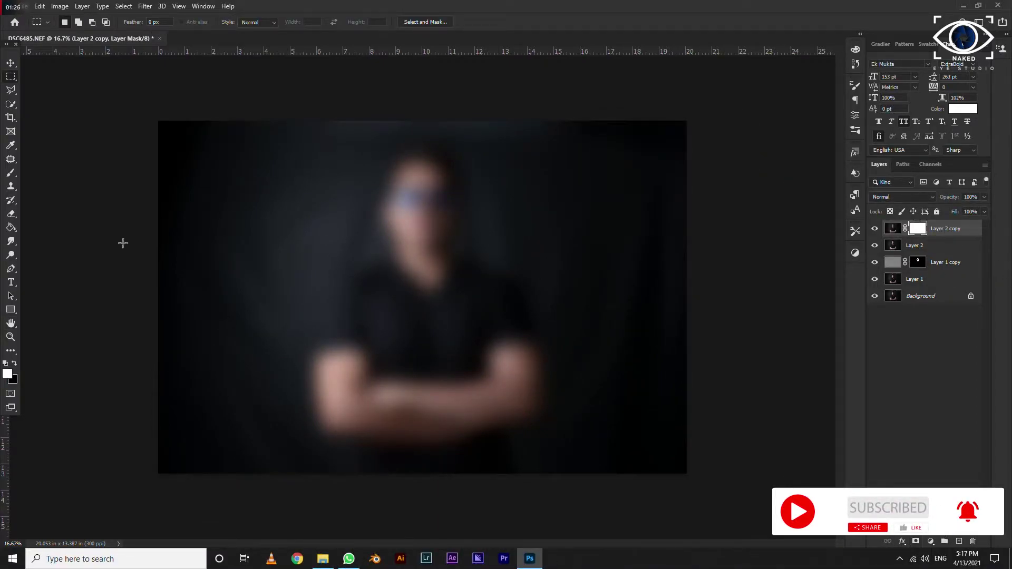
key(b)
key(d)
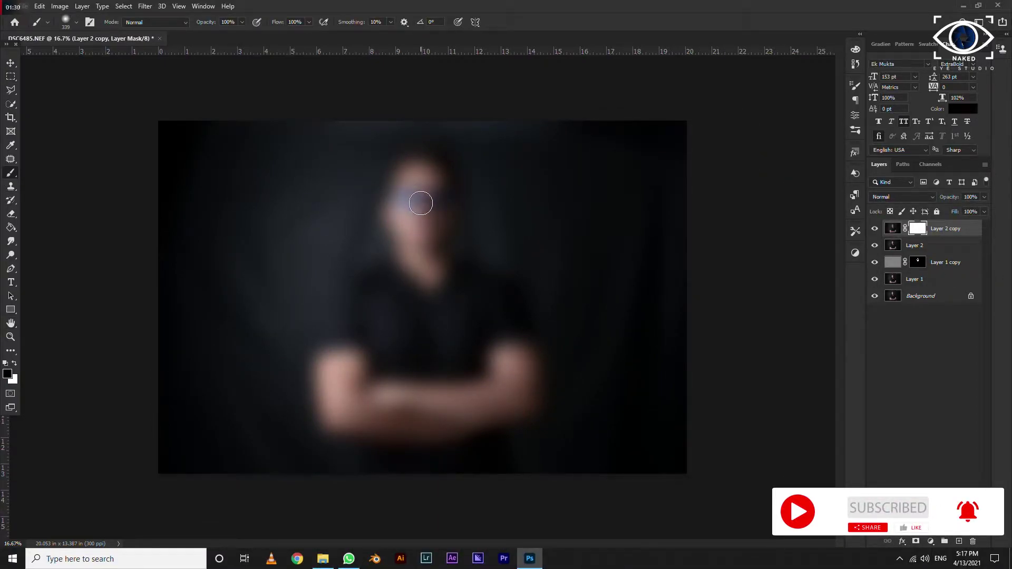
drag(421, 204, 423, 194)
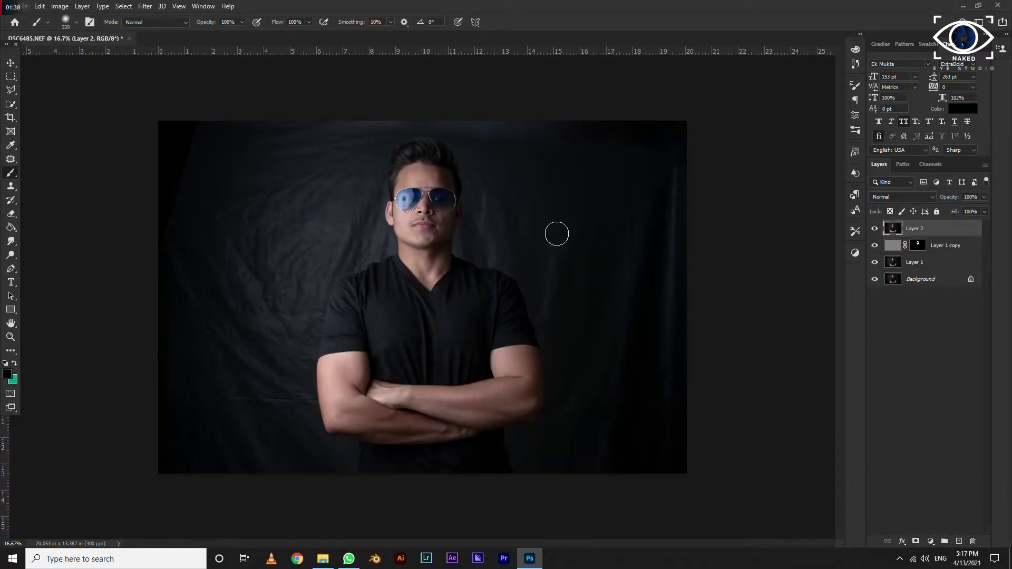
Step: Duplicate Layer 2 again and raise Camera Raw Highlights to about -2, inspecting the lips and face
key(ctrl+j)
click(144, 6)
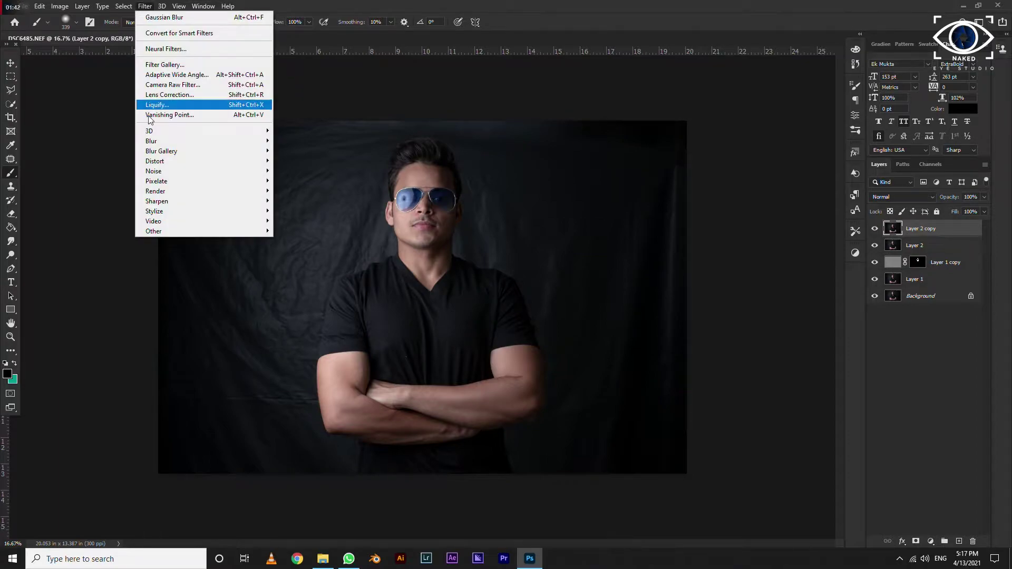
click(160, 85)
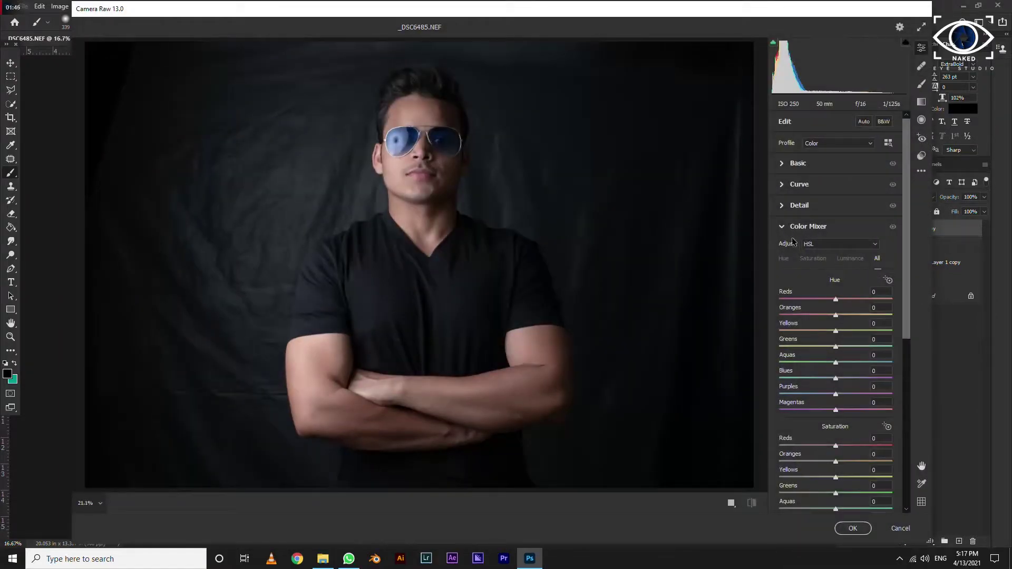
click(793, 226)
click(785, 163)
click(835, 246)
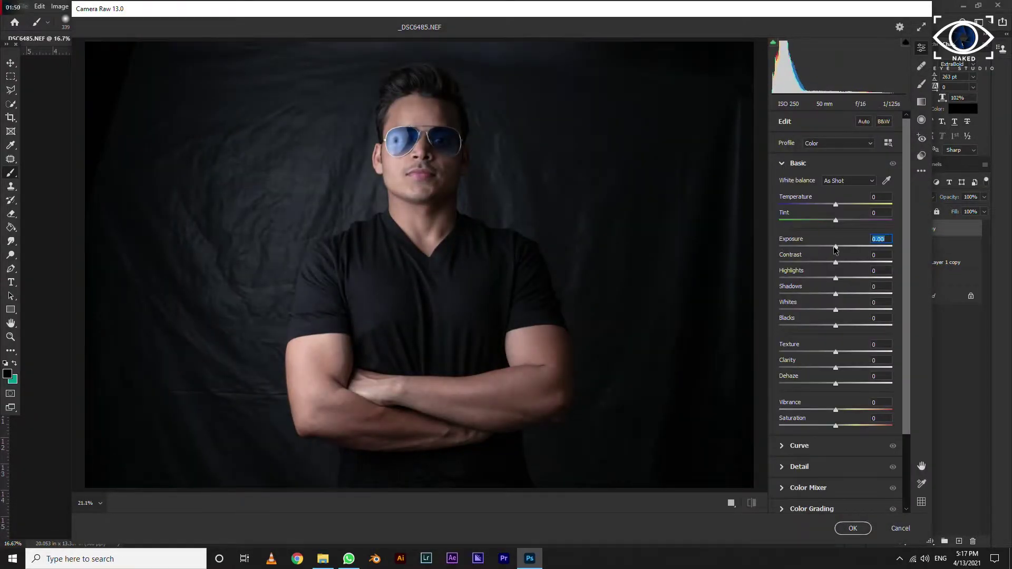
drag(828, 279, 835, 299)
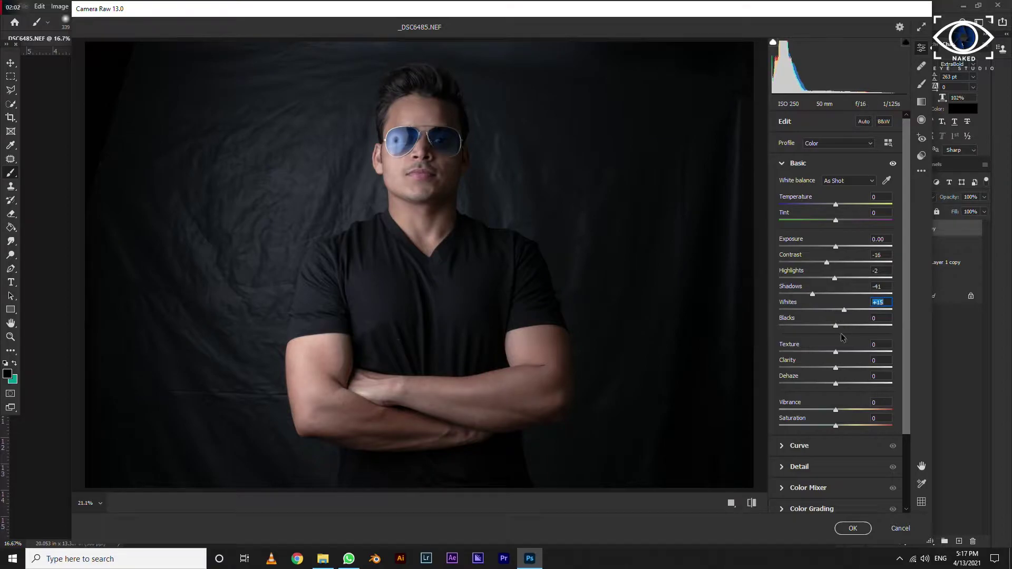
mouse_move(417, 168)
mouse_down()
mouse_move(531, 147)
mouse_move(463, 169)
mouse_up()
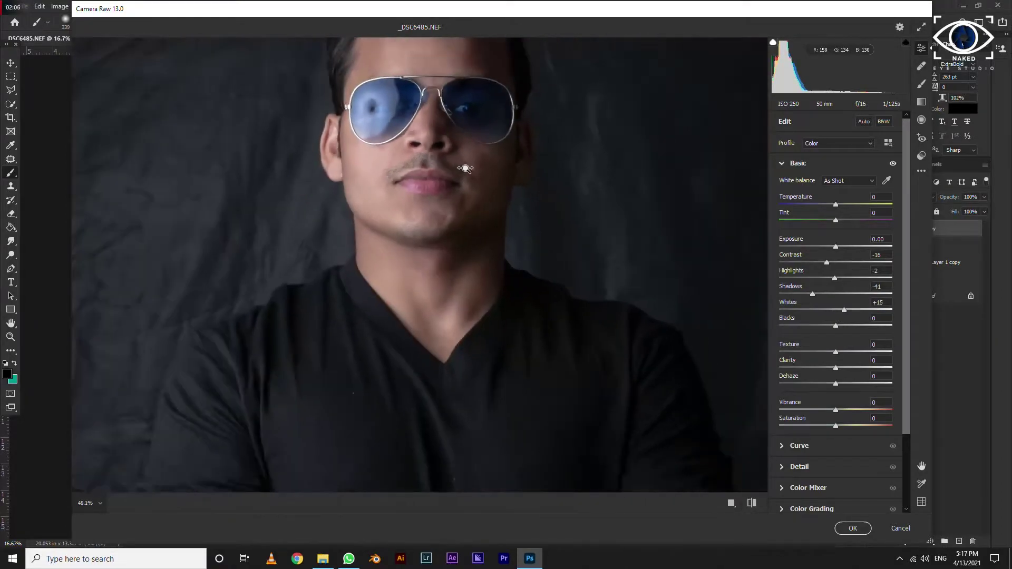
mouse_move(441, 304)
mouse_down()
mouse_move(478, 264)
mouse_move(472, 194)
mouse_move(639, 409)
mouse_up()
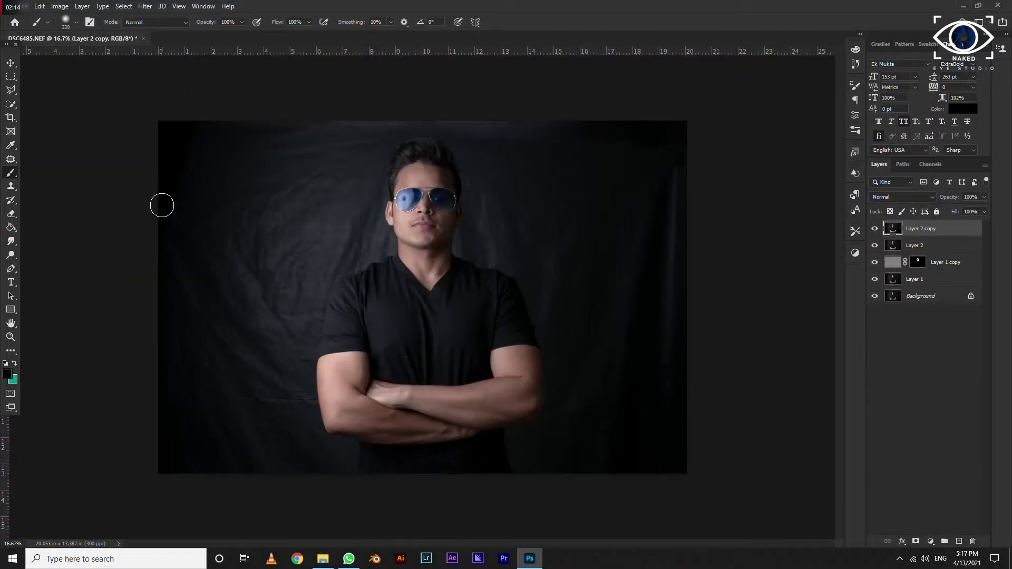
Step: Soften Layer 2 copy in Camera Raw with Texture and Clarity at -100 and Dehaze about +6
click(10, 240)
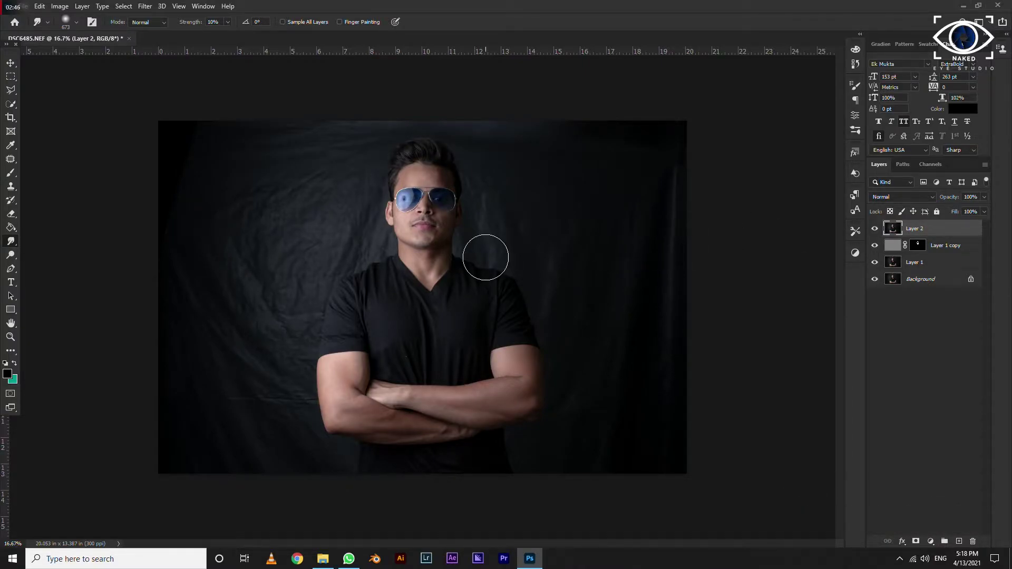
click(148, 6)
click(180, 85)
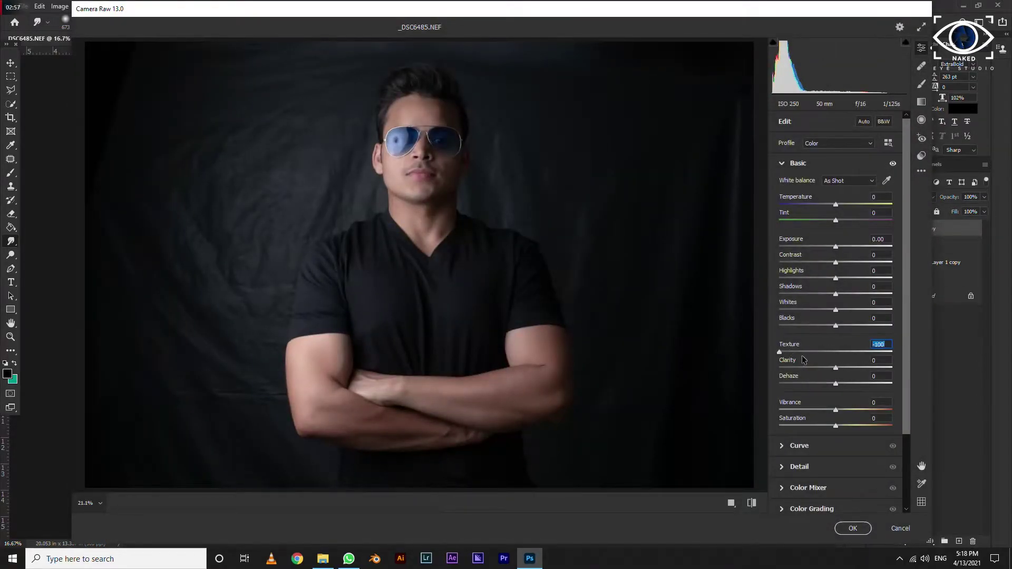
mouse_move(835, 368)
mouse_down()
mouse_move(794, 368)
mouse_move(841, 387)
mouse_up()
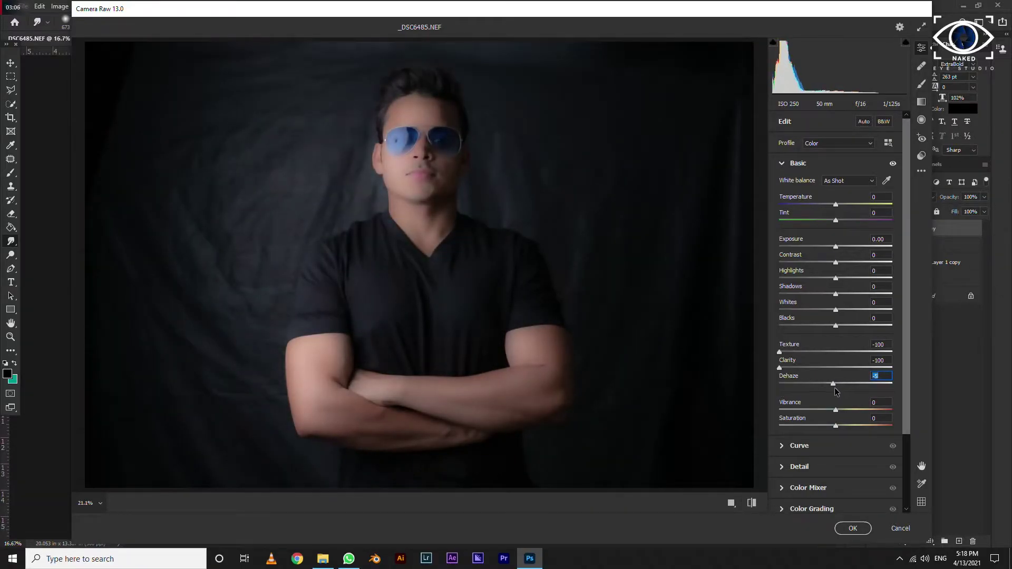
drag(840, 387, 838, 388)
click(862, 530)
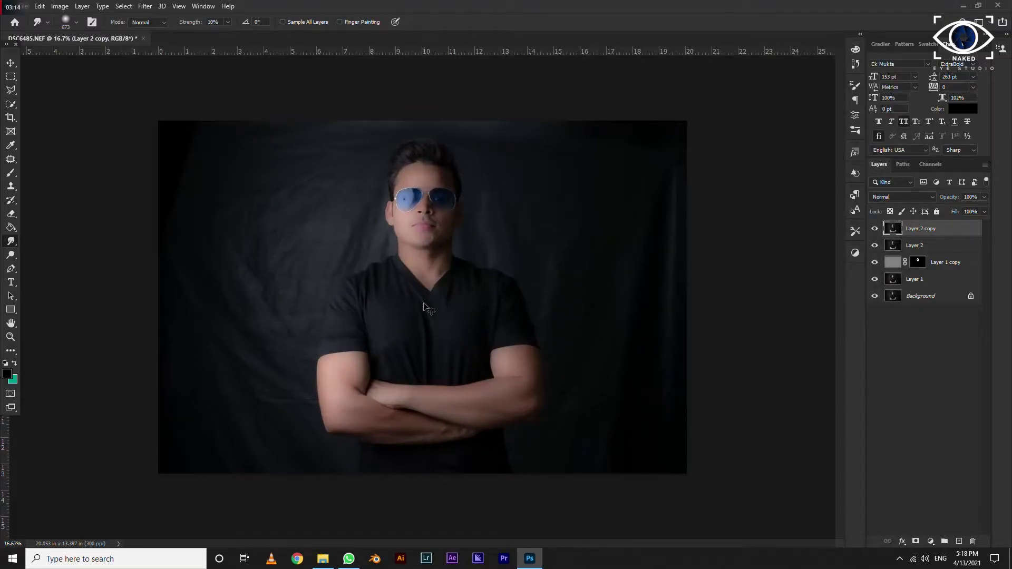
scroll(427, 308, up, 1)
scroll(427, 308, up, 2)
scroll(427, 308, up, 1)
Step: Add a white layer mask to Layer 2 copy and paint the neck with a 266 px brush
scroll(427, 309, up, 1)
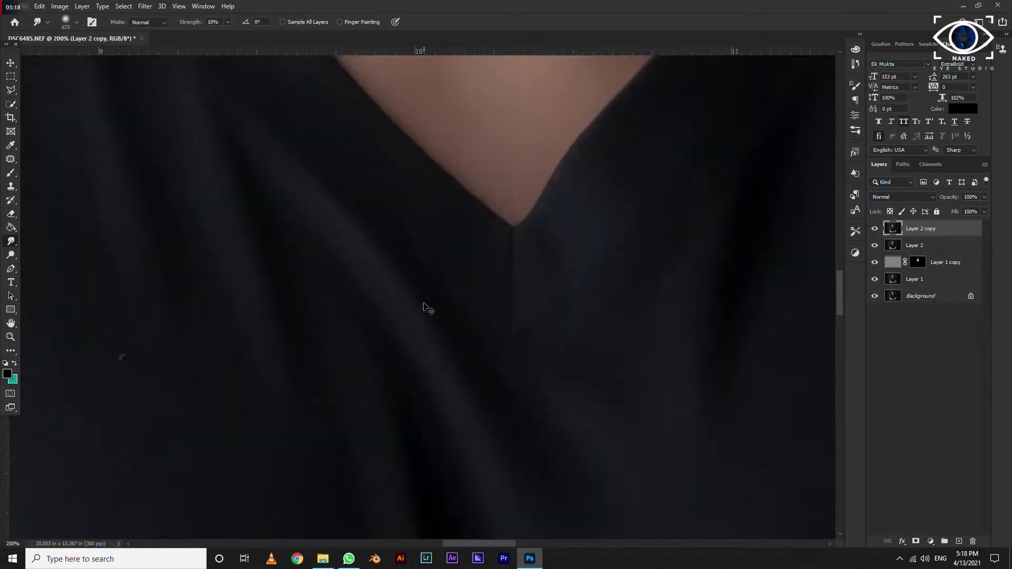
drag(405, 169, 410, 384)
click(915, 541)
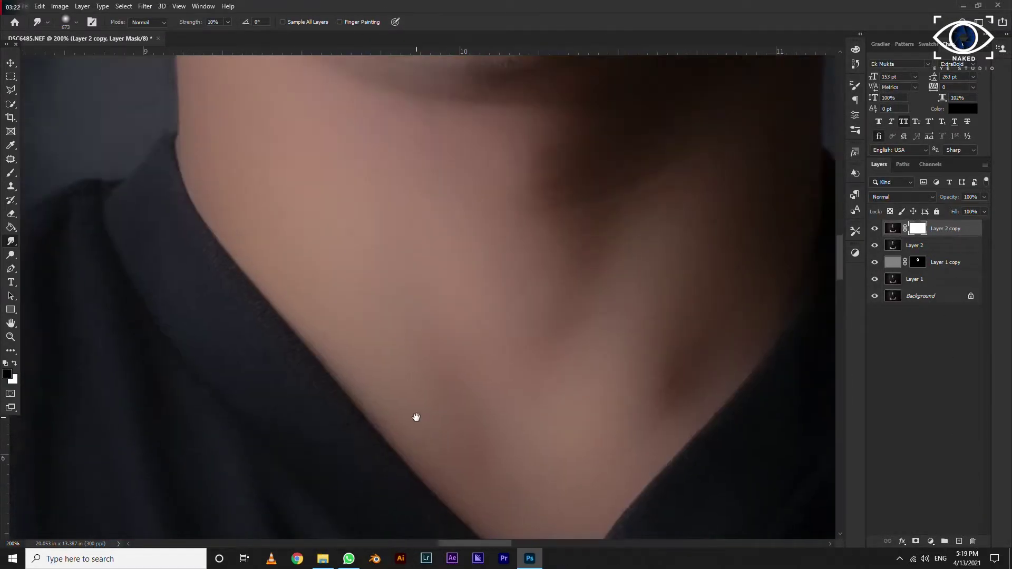
drag(427, 297, 264, 294)
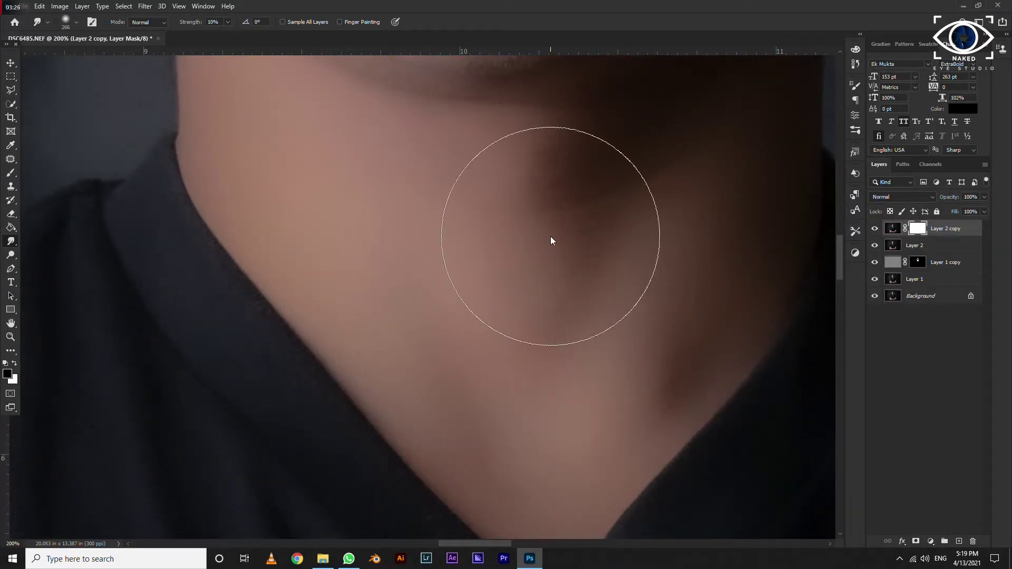
key(b)
drag(559, 289, 649, 189)
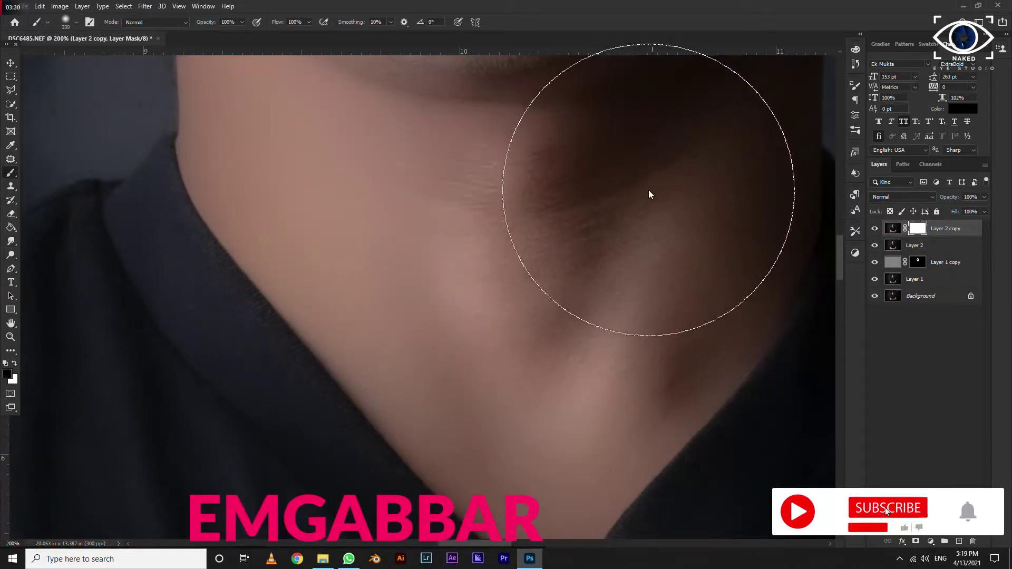
Step: With the brush shrunk to about 71 px, paint over the neck, jawline, lips, chin and cheek
right_click(577, 220)
drag(558, 242, 460, 263)
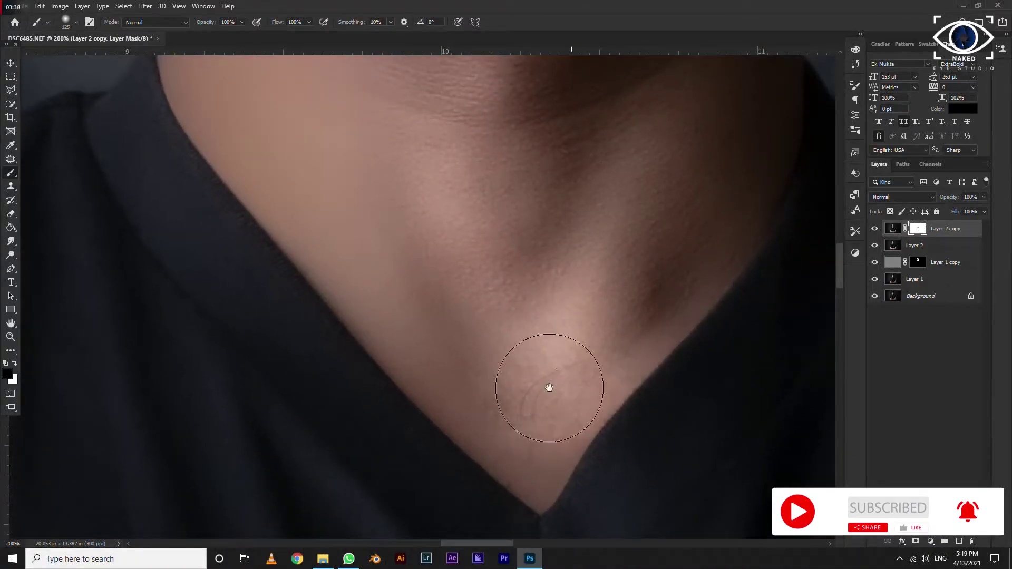
mouse_move(532, 416)
mouse_down()
mouse_move(519, 413)
mouse_move(535, 469)
mouse_up()
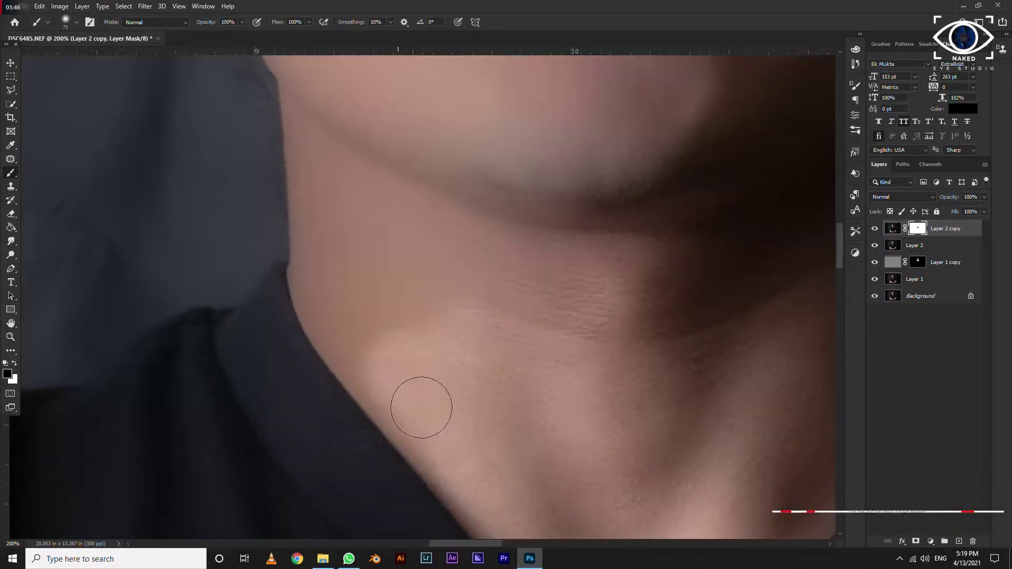
mouse_move(421, 407)
mouse_down()
mouse_move(483, 490)
mouse_move(343, 298)
mouse_move(343, 154)
mouse_move(425, 216)
mouse_up()
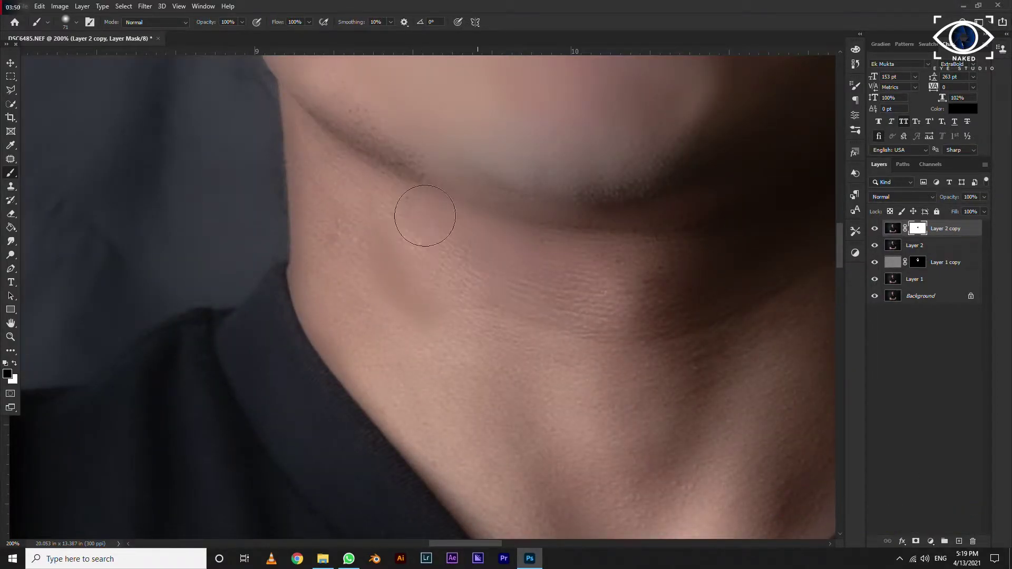
drag(465, 117, 493, 379)
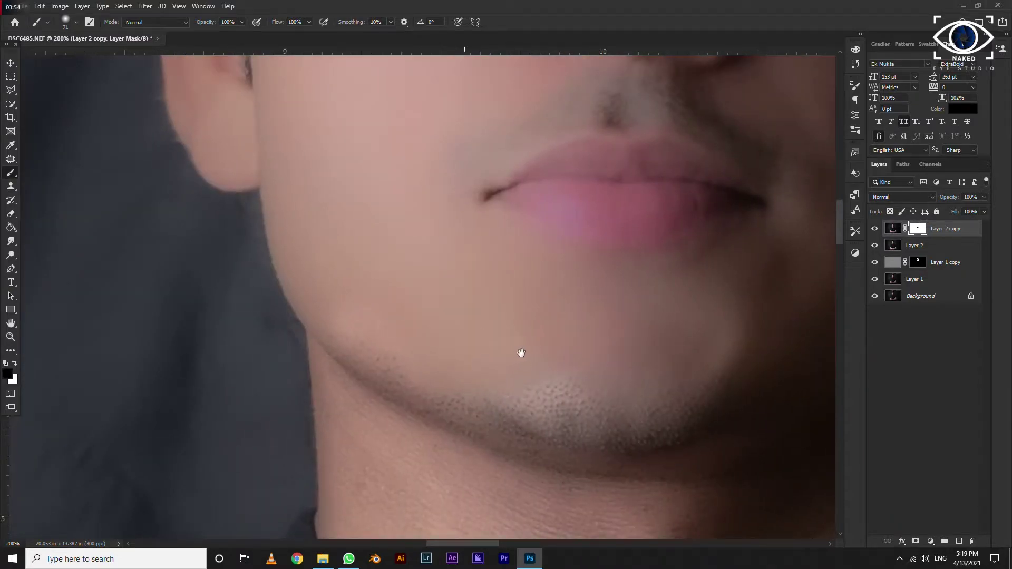
mouse_move(476, 343)
mouse_down()
mouse_move(596, 261)
mouse_move(512, 288)
mouse_move(350, 226)
mouse_move(338, 169)
mouse_up()
mouse_move(591, 149)
mouse_down()
mouse_move(403, 190)
mouse_move(282, 335)
mouse_up()
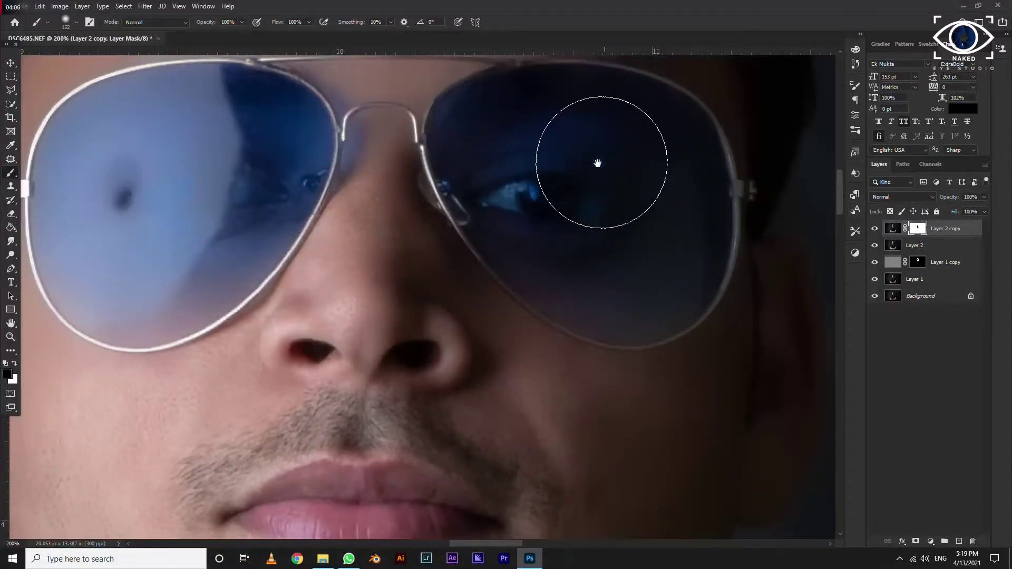
Step: Work around the nose, chin and sunglasses, restoring detail on the left lens
drag(599, 423, 606, 233)
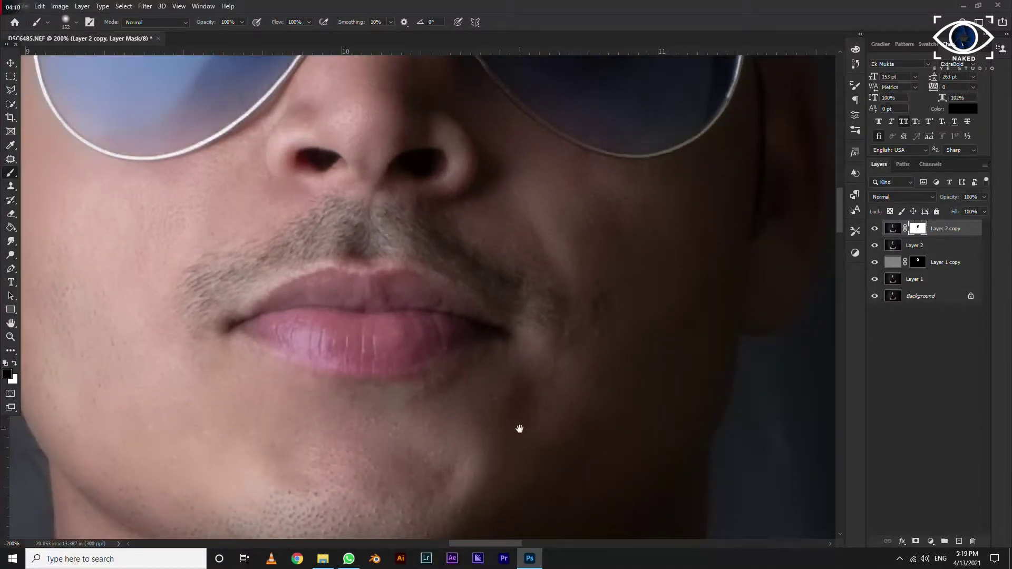
drag(519, 428, 528, 227)
drag(294, 158, 311, 296)
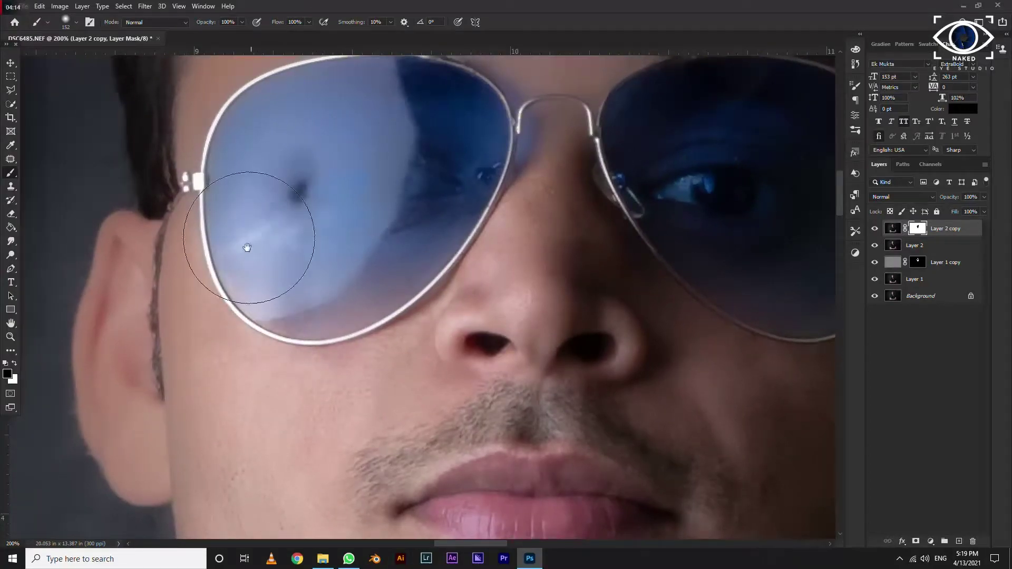
mouse_move(247, 247)
mouse_down()
mouse_move(334, 135)
mouse_move(266, 102)
mouse_up()
drag(386, 231, 299, 423)
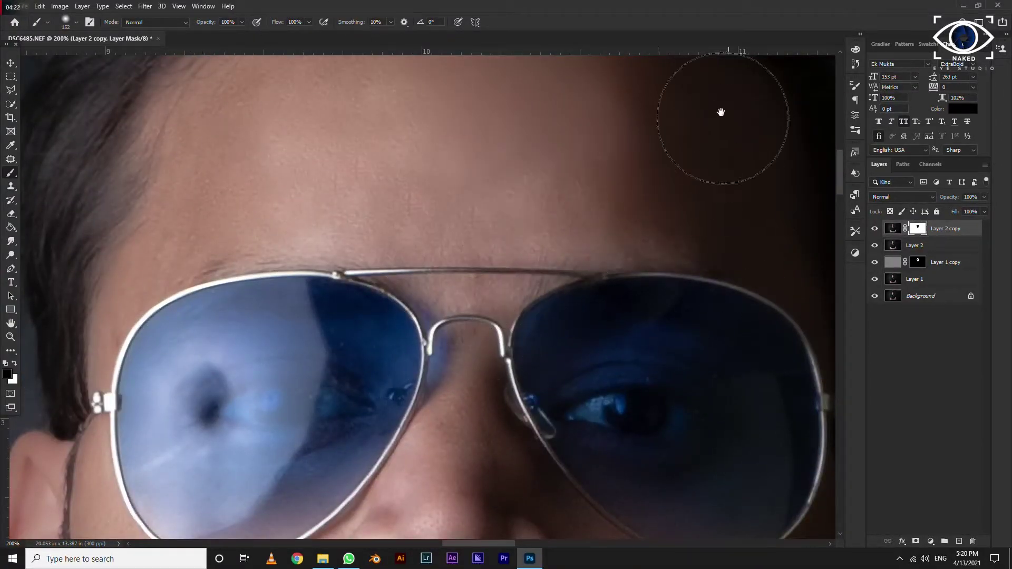
Step: Brush the mask around the hairline, forehead and ear, then along the top of the shoulder
drag(599, 162, 559, 387)
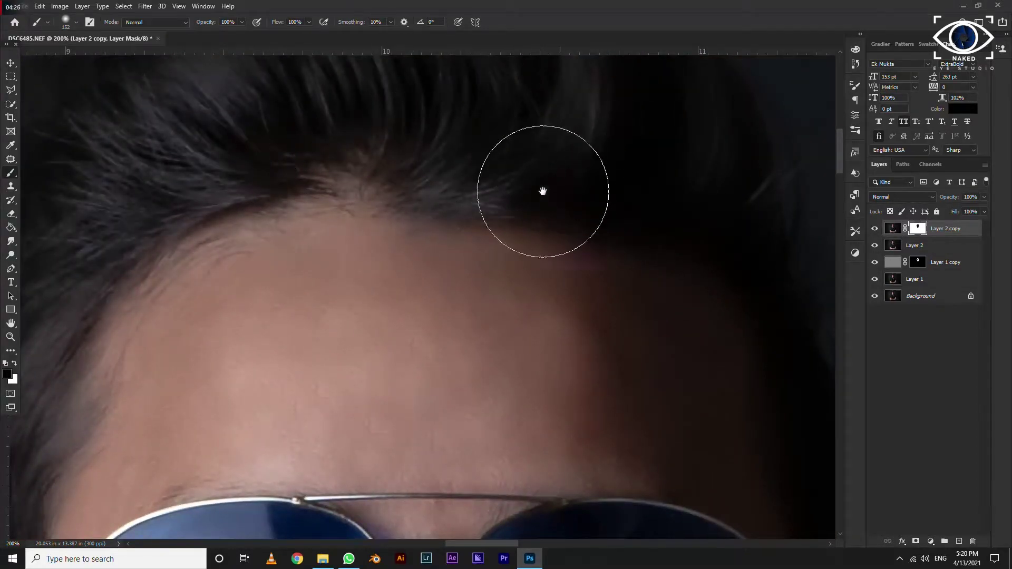
drag(468, 120, 628, 215)
drag(280, 367, 431, 156)
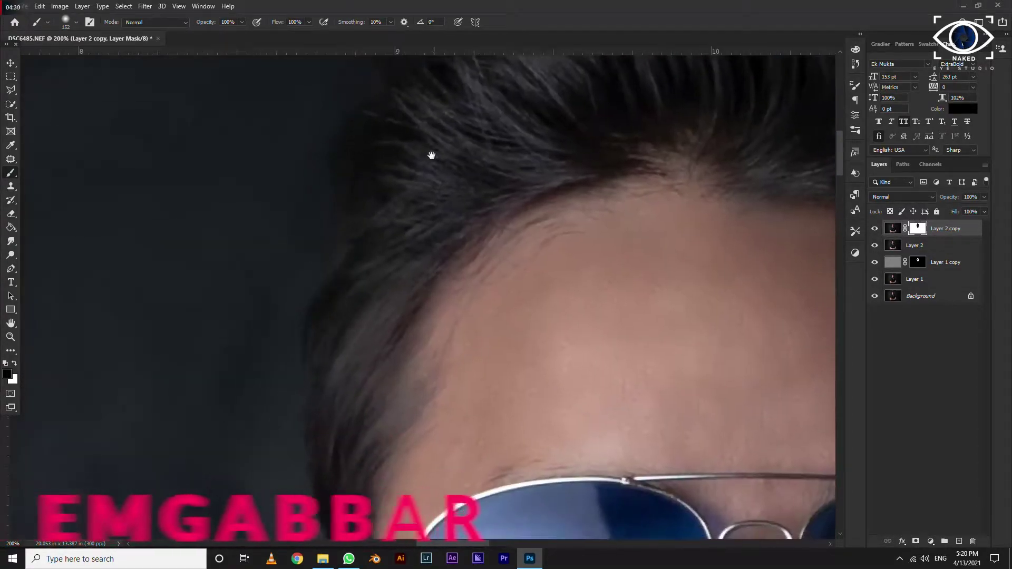
mouse_move(416, 429)
mouse_down()
mouse_move(459, 214)
mouse_move(248, 194)
mouse_up()
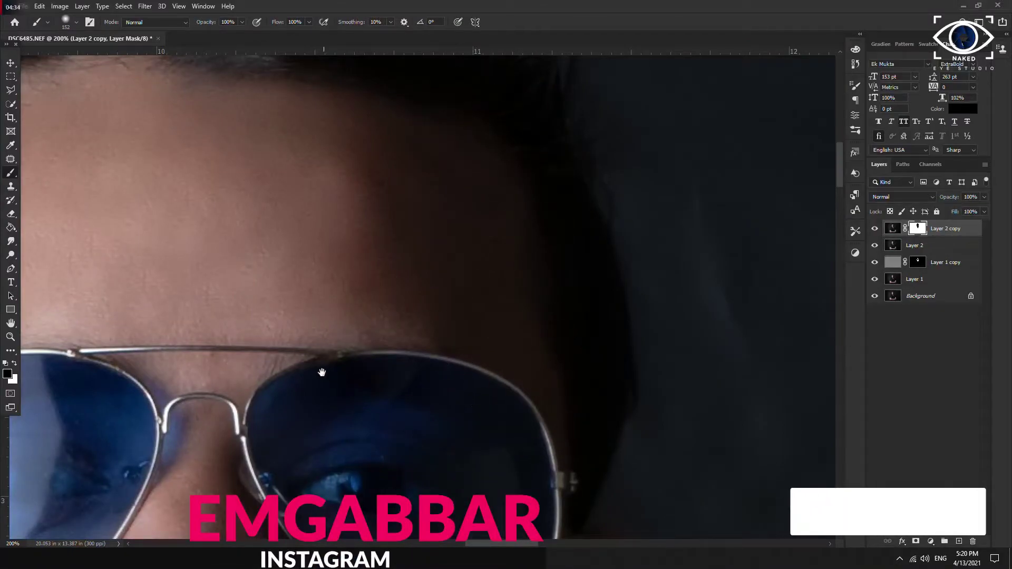
mouse_move(321, 373)
mouse_down()
mouse_move(420, 199)
mouse_move(374, 410)
mouse_up()
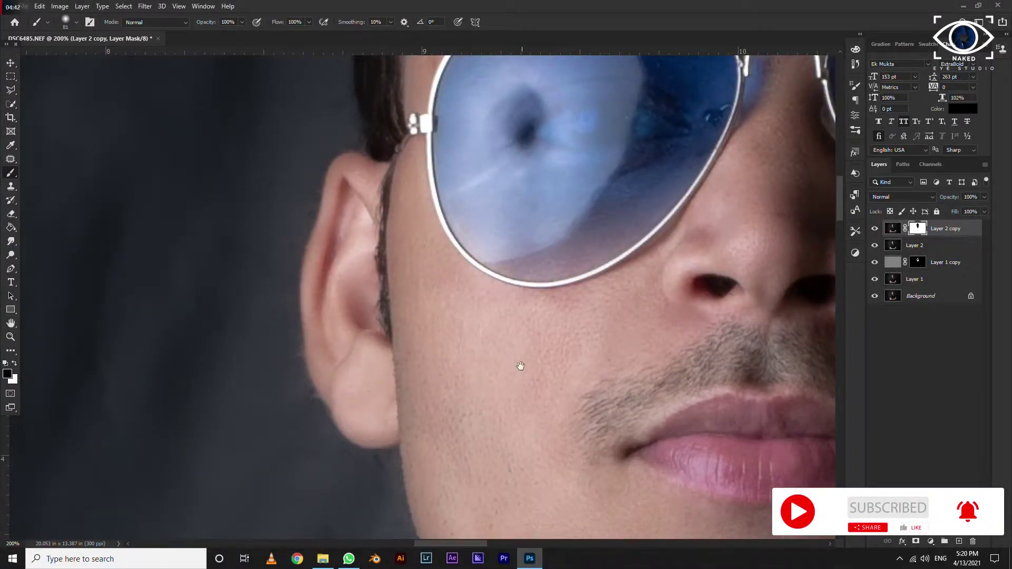
mouse_move(520, 365)
mouse_down()
mouse_move(542, 198)
mouse_move(571, 108)
mouse_up()
mouse_move(453, 411)
mouse_down()
mouse_move(438, 190)
mouse_move(625, 154)
mouse_up()
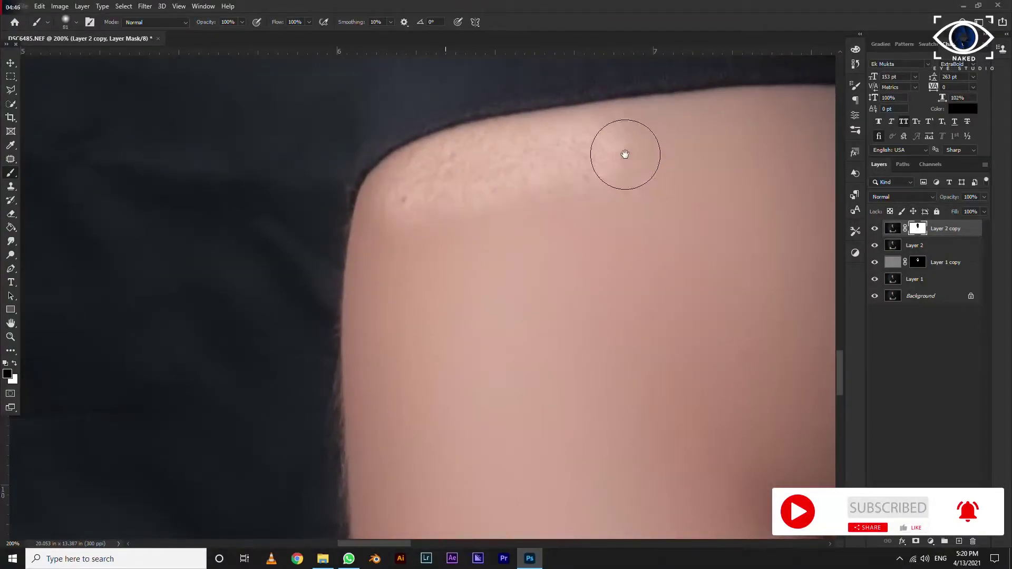
Step: Zoom out and soften the near upper arm and elbow skin through the mask
key(ctrl+minus)
key(ctrl+minus)
key(ctrl+minus)
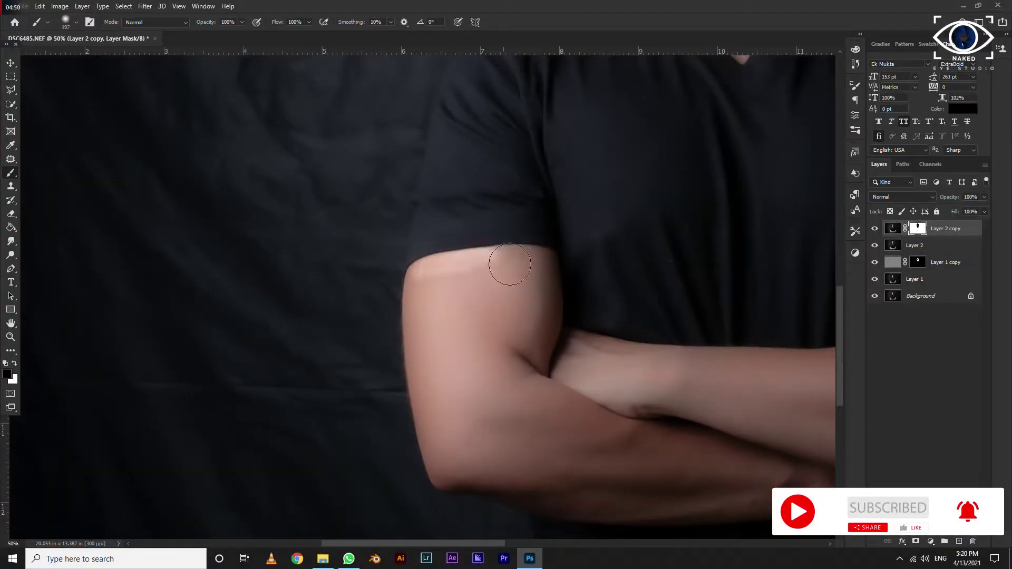
drag(509, 264, 542, 284)
mouse_move(509, 342)
mouse_down()
mouse_move(434, 293)
mouse_move(443, 402)
mouse_up()
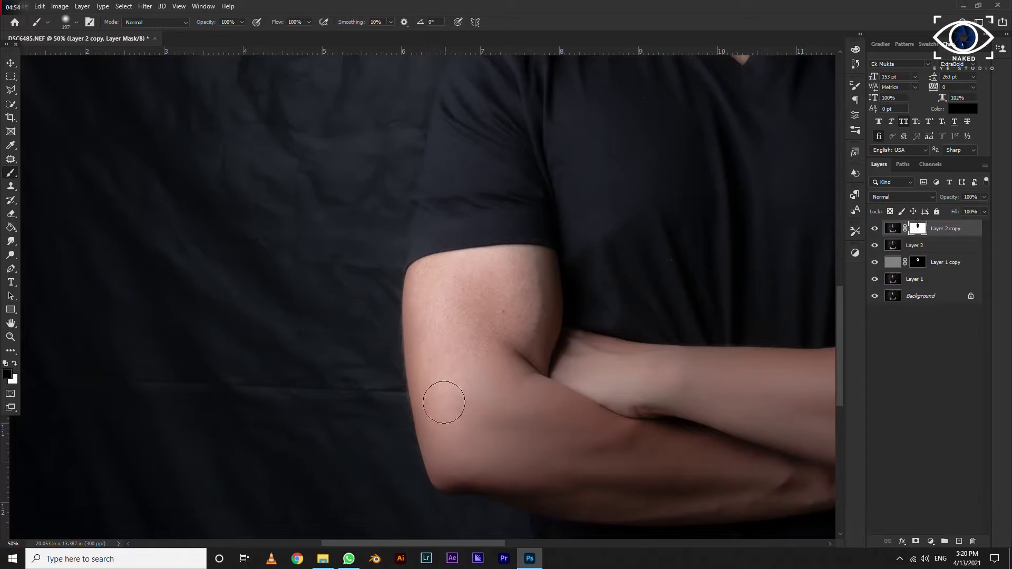
mouse_move(440, 440)
mouse_down()
mouse_move(467, 397)
mouse_move(605, 369)
mouse_move(505, 387)
mouse_up()
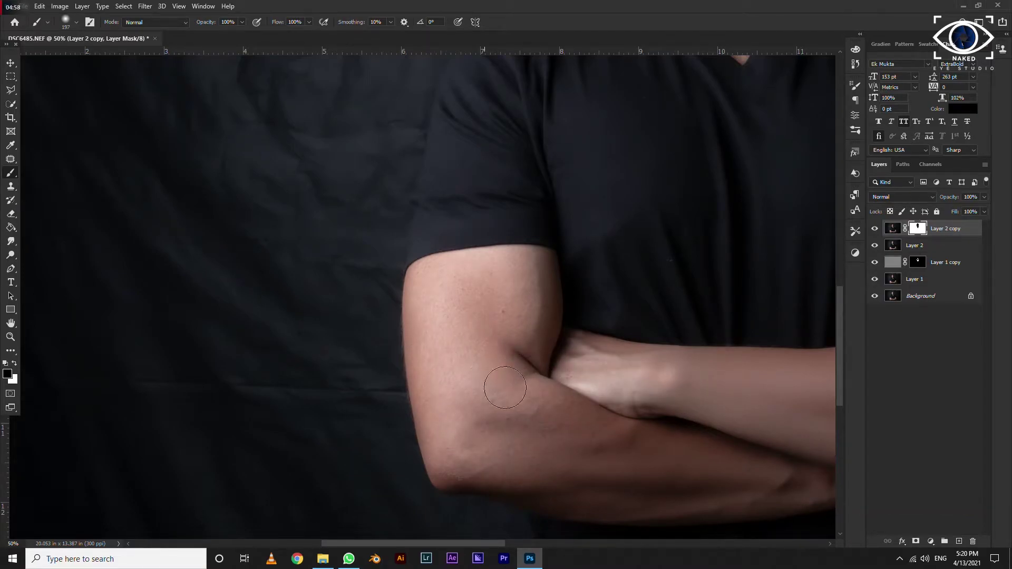
Step: Soften the other upper arm, forearm and wrist skin through the mask
drag(798, 401, 533, 343)
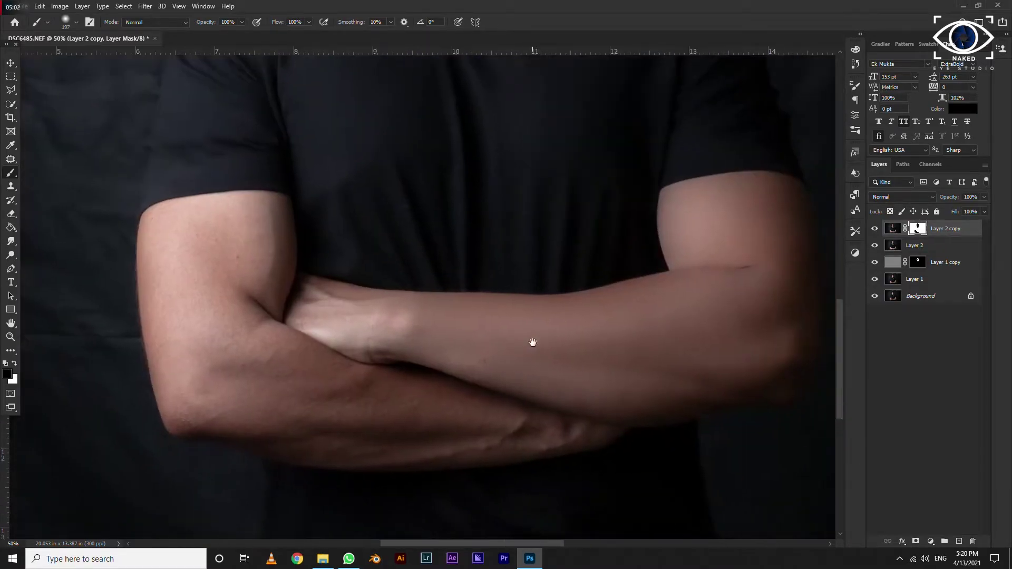
mouse_move(783, 202)
mouse_down()
mouse_move(730, 192)
mouse_move(705, 290)
mouse_move(569, 316)
mouse_up()
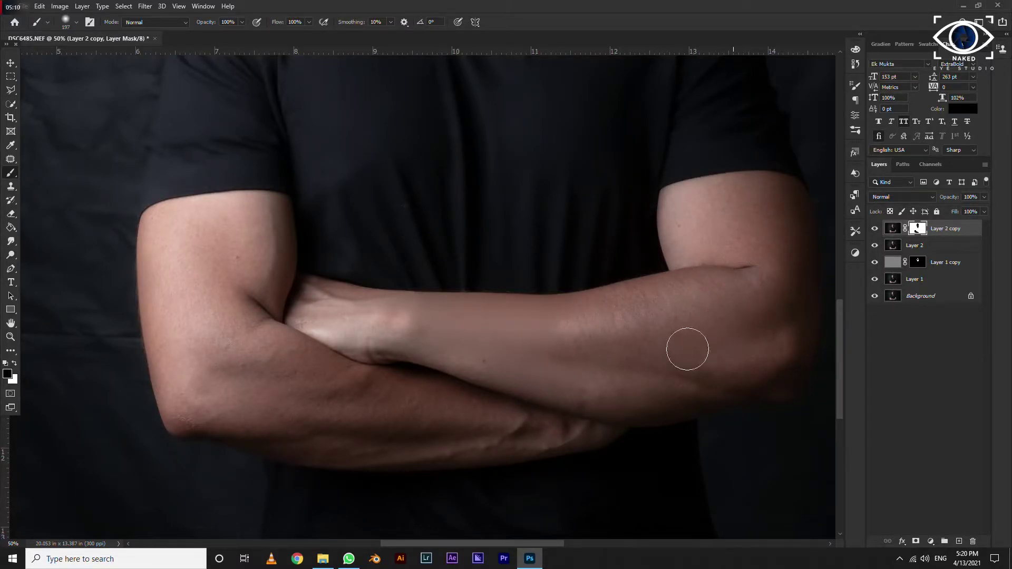
drag(687, 349, 491, 383)
drag(437, 326, 360, 313)
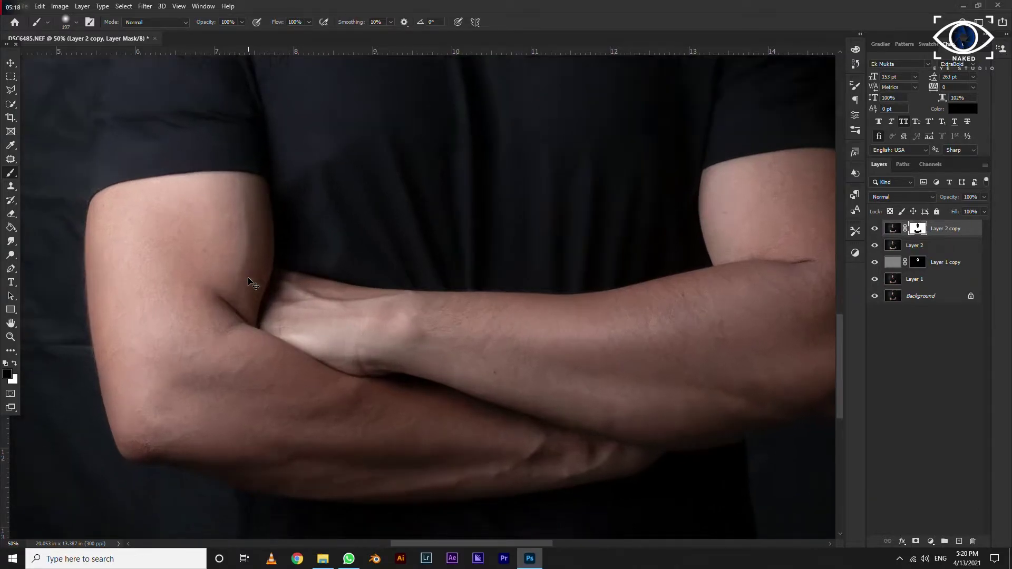
scroll(248, 277, up, 3)
click(12, 160)
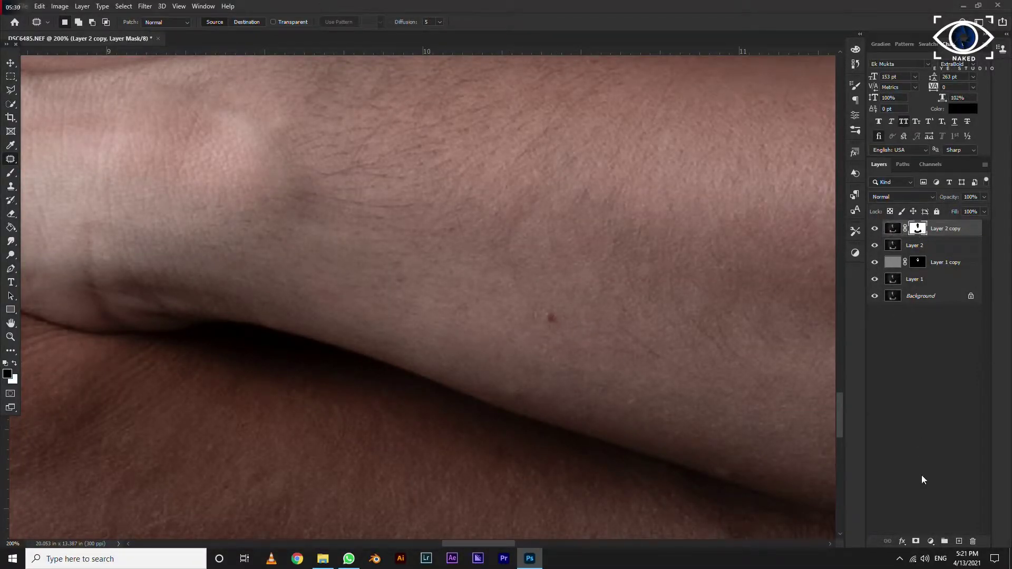
Step: Compare with Layer 2 copy's mask turned off, then apply the mask permanently
right_click(917, 238)
click(935, 233)
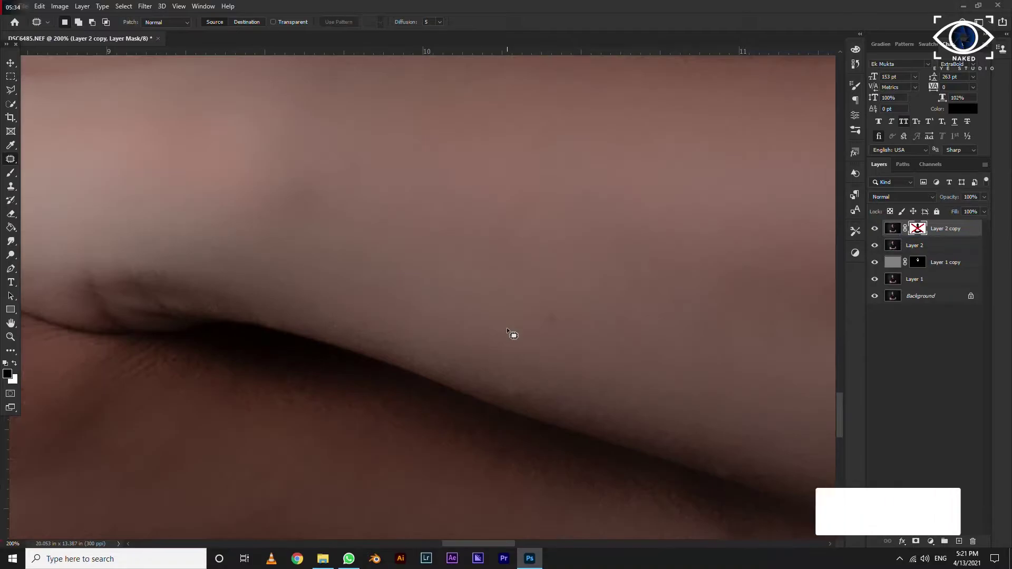
right_click(918, 229)
click(935, 256)
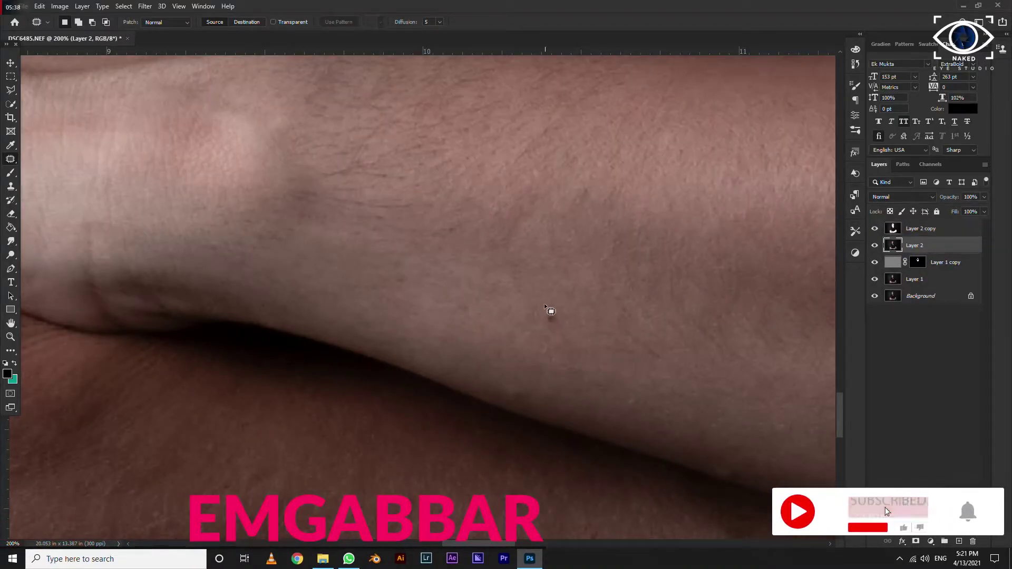
Step: Patch small blemishes on the upper arm by dragging their outlines onto clean skin
mouse_move(419, 329)
mouse_down()
mouse_move(433, 309)
mouse_move(381, 334)
mouse_up()
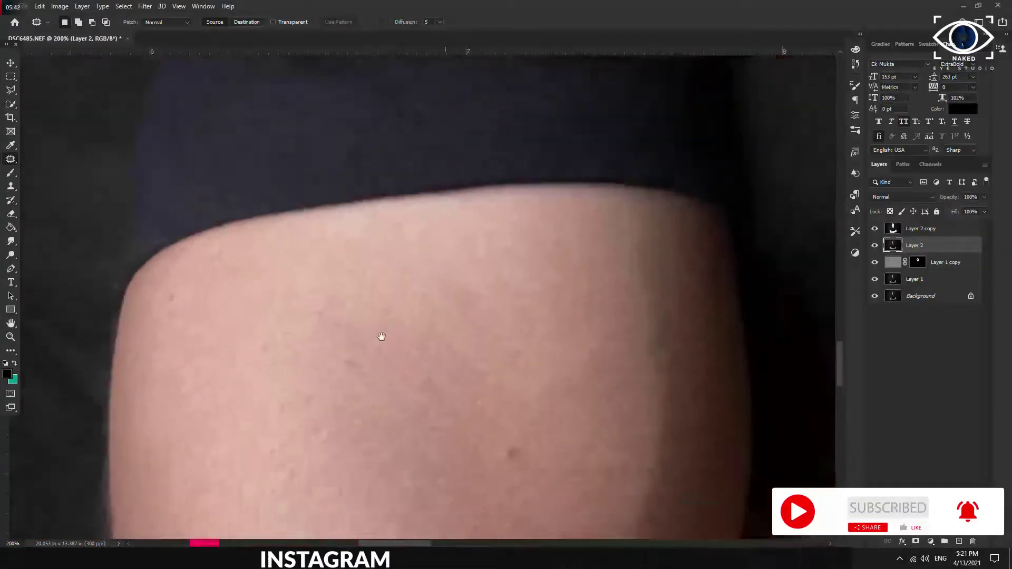
mouse_move(472, 384)
mouse_down()
mouse_move(476, 401)
mouse_move(477, 375)
mouse_up()
key(ctrl+d)
drag(280, 244, 278, 272)
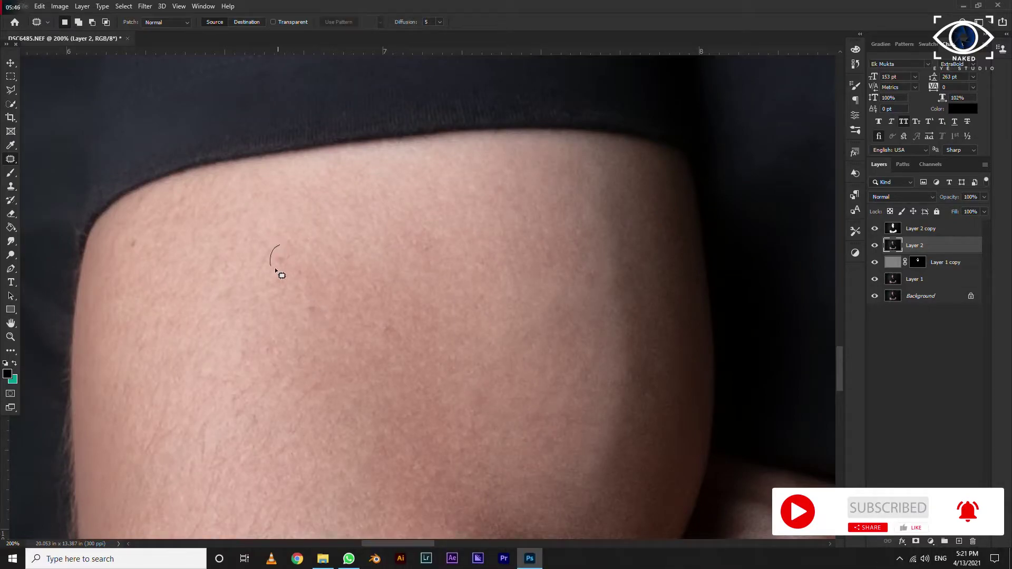
drag(337, 331, 409, 305)
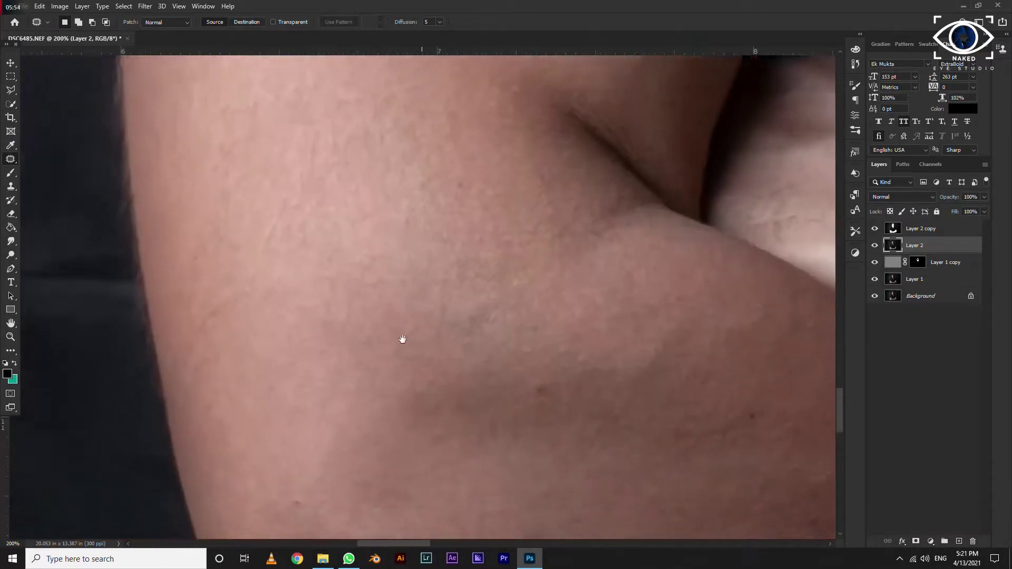
drag(402, 339, 448, 338)
drag(320, 339, 532, 348)
key(ctrl+d)
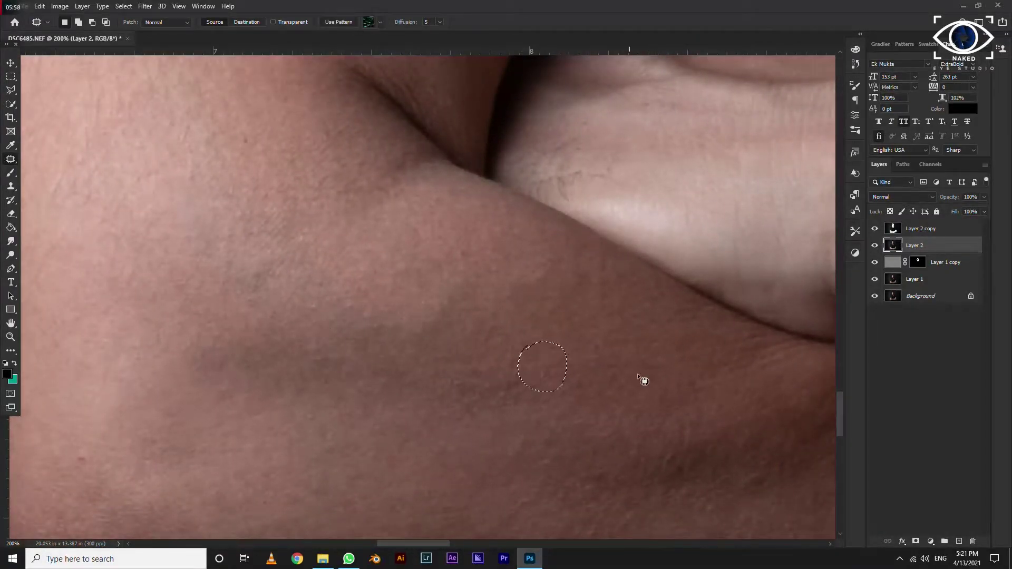
Step: Clear the selection and move to the far forearm, then bring the whole portrait back into view
key(ctrl+d)
drag(237, 403, 452, 251)
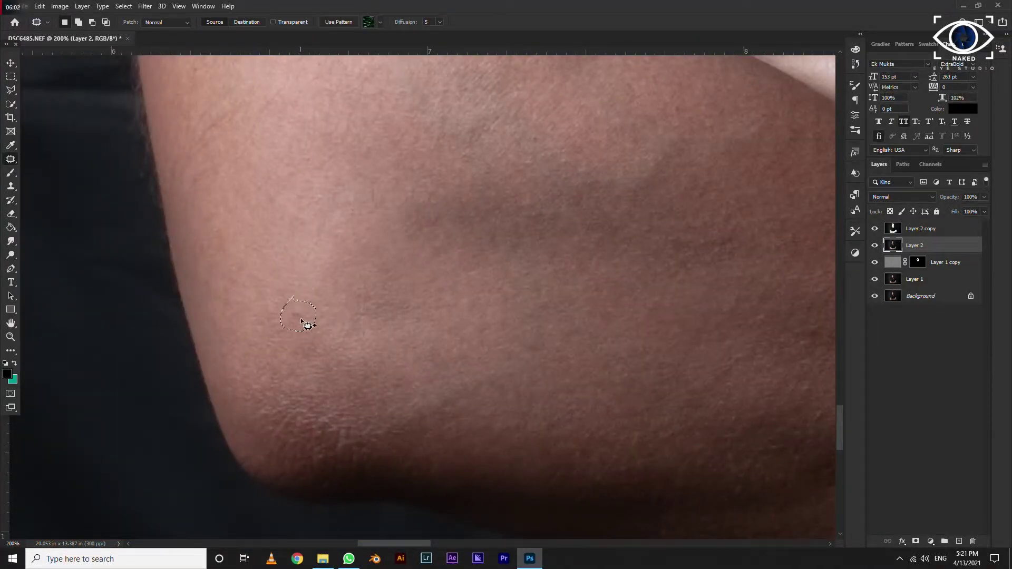
mouse_move(741, 332)
mouse_down()
mouse_move(562, 295)
mouse_move(467, 307)
mouse_move(413, 299)
mouse_up()
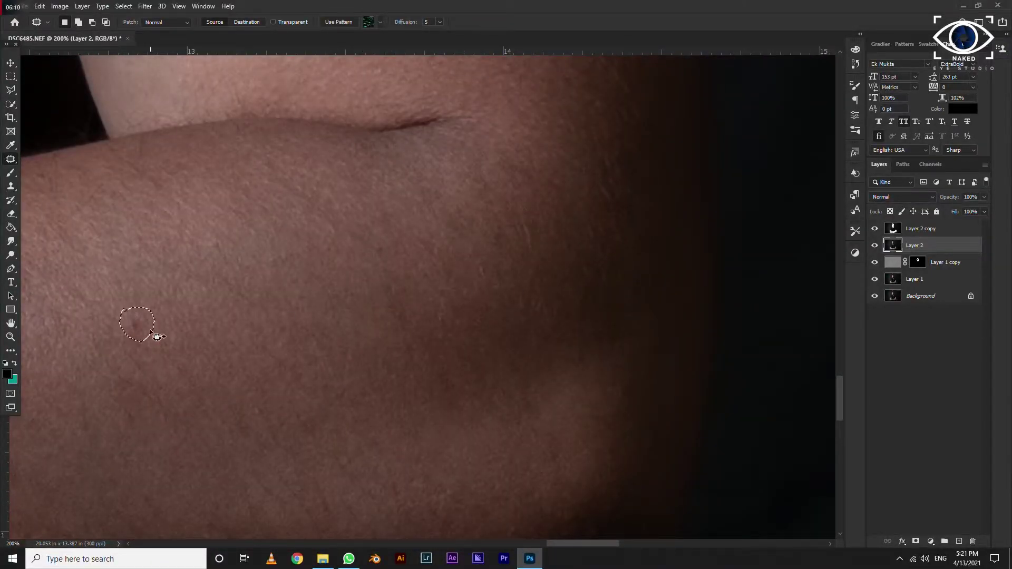
scroll(311, 306, down, 3)
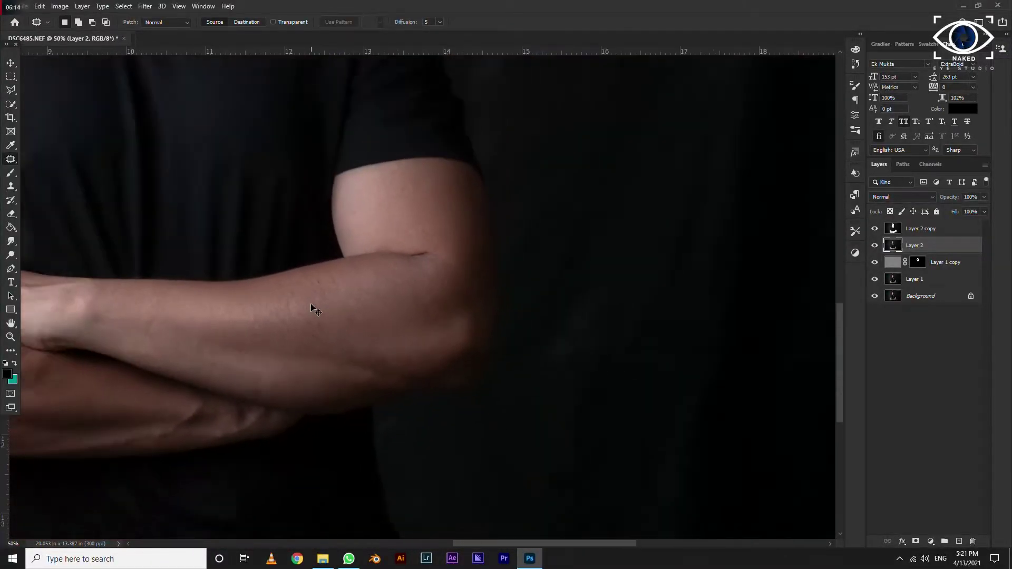
scroll(311, 305, down, 2)
Step: Select Layer 2 copy with Layer 2 and stamp everything visible into a new Layer 3
scroll(310, 306, down, 1)
shift+click(942, 230)
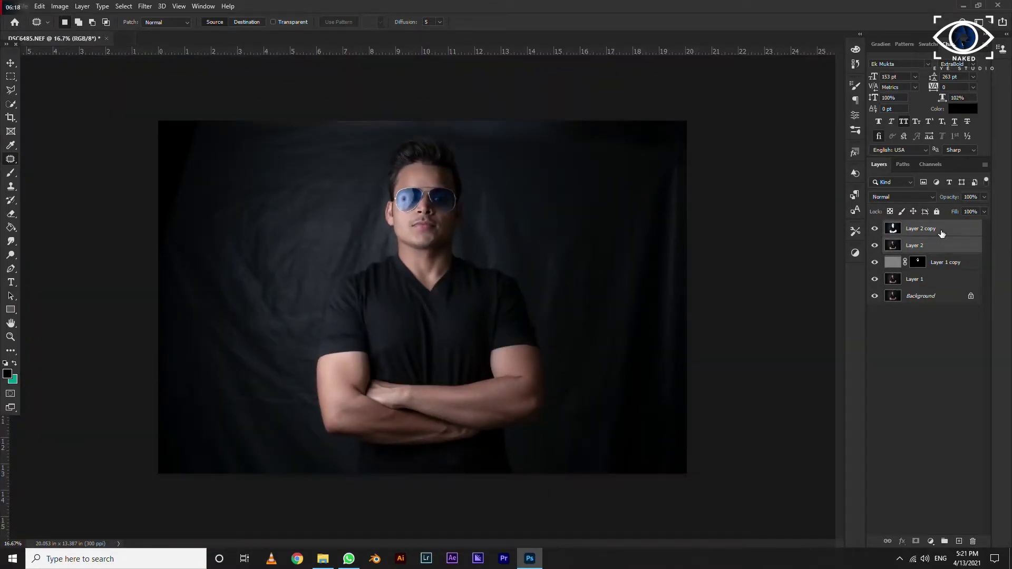
key(ctrl+alt+shift+e)
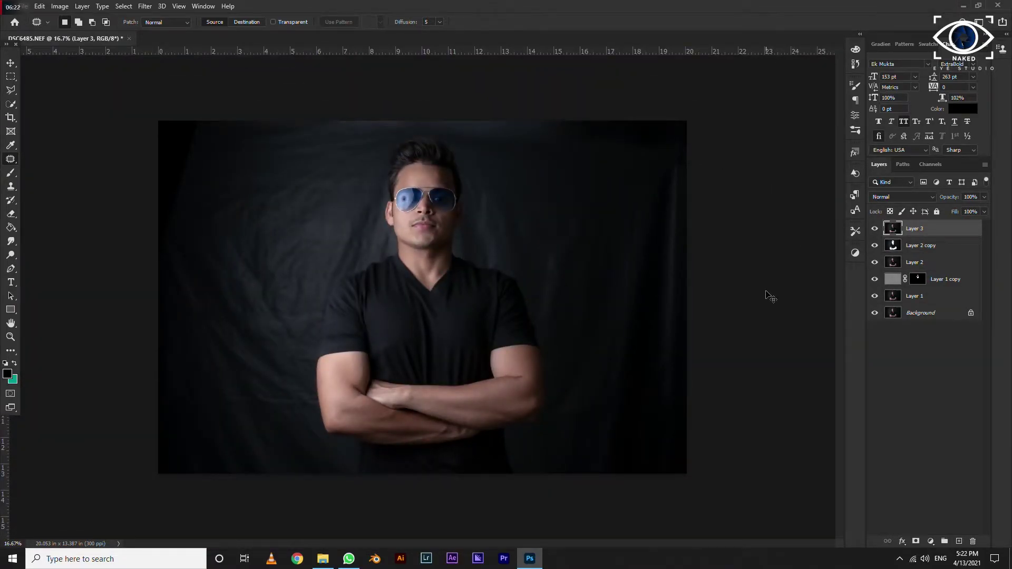
key(ctrl+plus)
key(ctrl+plus)
key(ctrl+plus)
drag(416, 350, 479, 47)
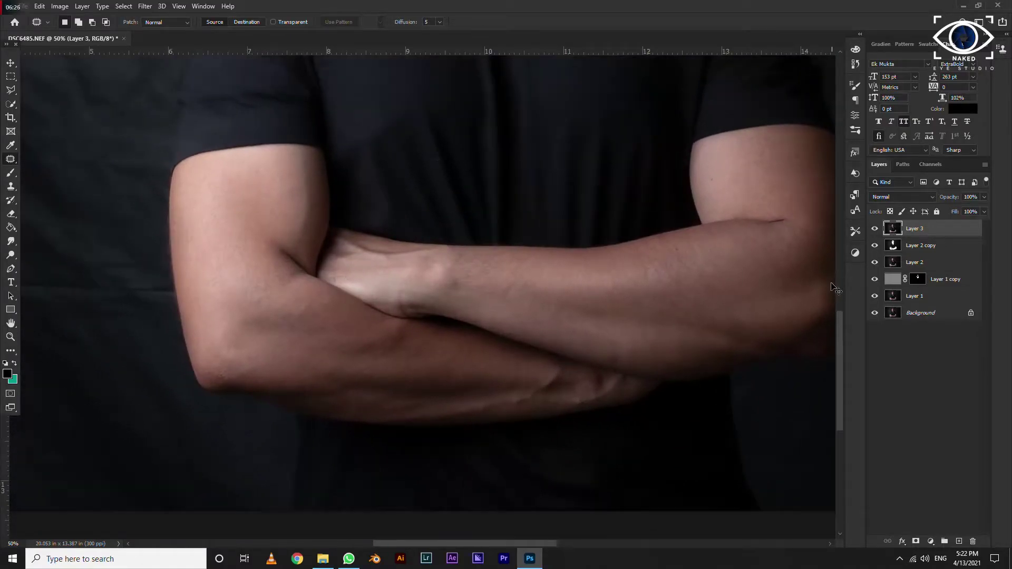
Step: Duplicate Layer 3 and set the copy's blend mode to Vivid Light, cancelling a trial HSB/HSL filter
key(ctrl+j)
click(902, 196)
click(882, 348)
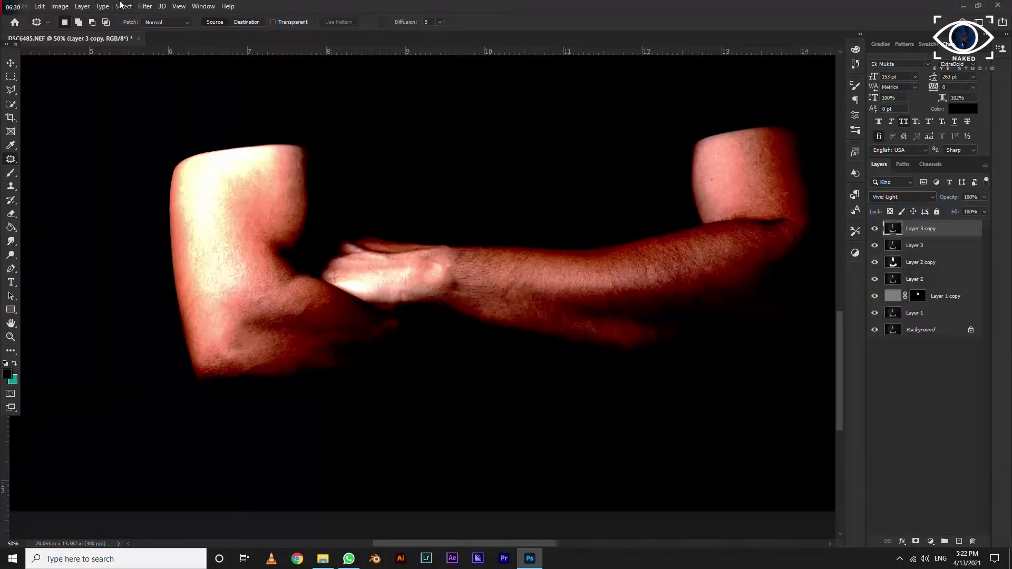
click(145, 6)
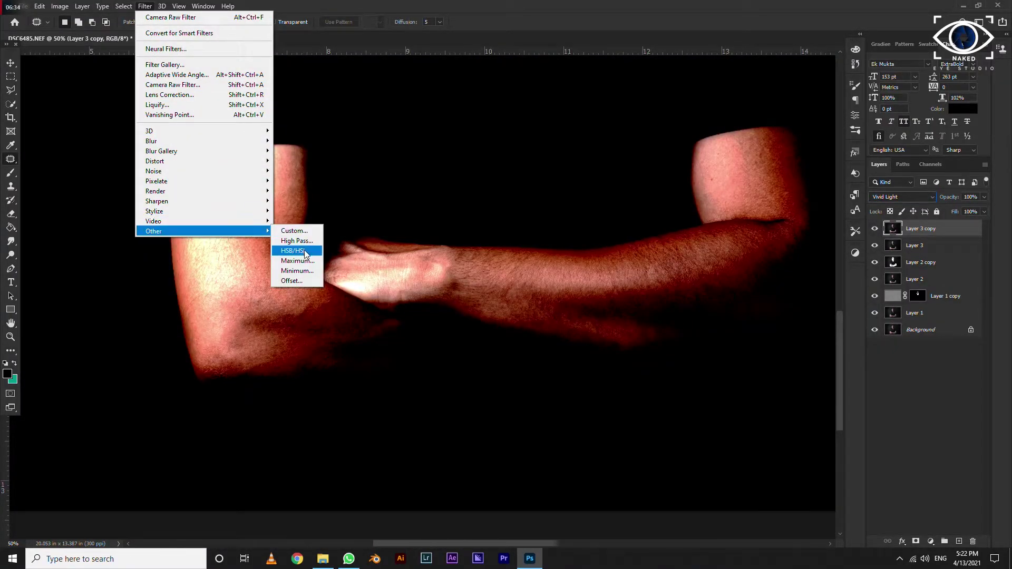
click(295, 251)
click(553, 204)
Step: Apply High Pass and then Gaussian Blur to the Vivid Light copy
click(145, 6)
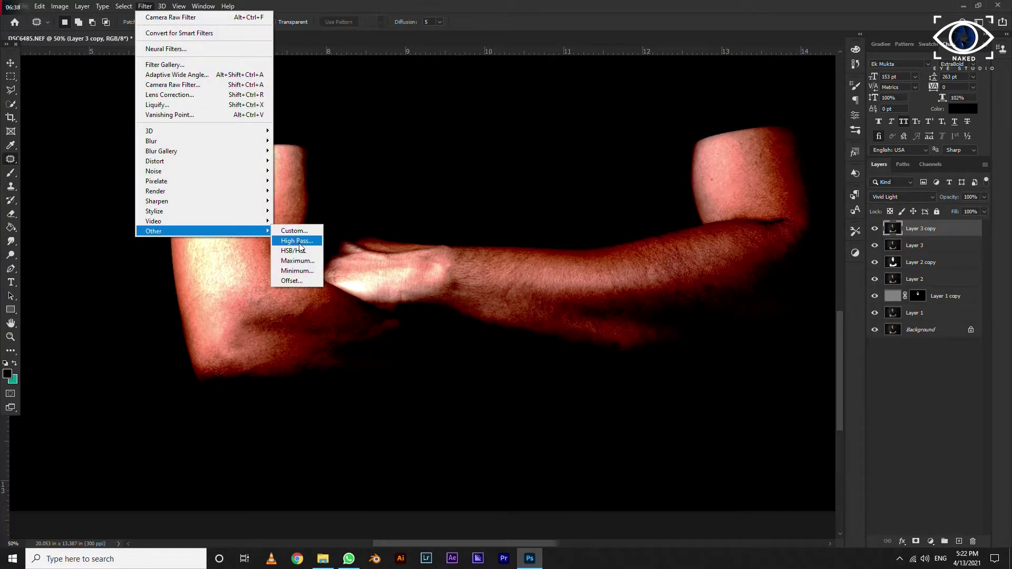
click(294, 235)
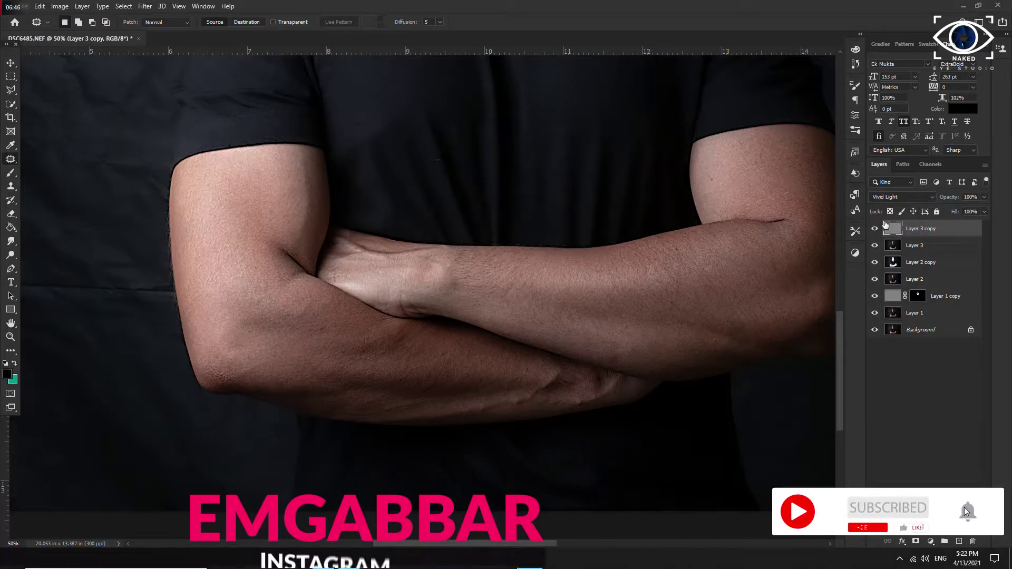
click(145, 5)
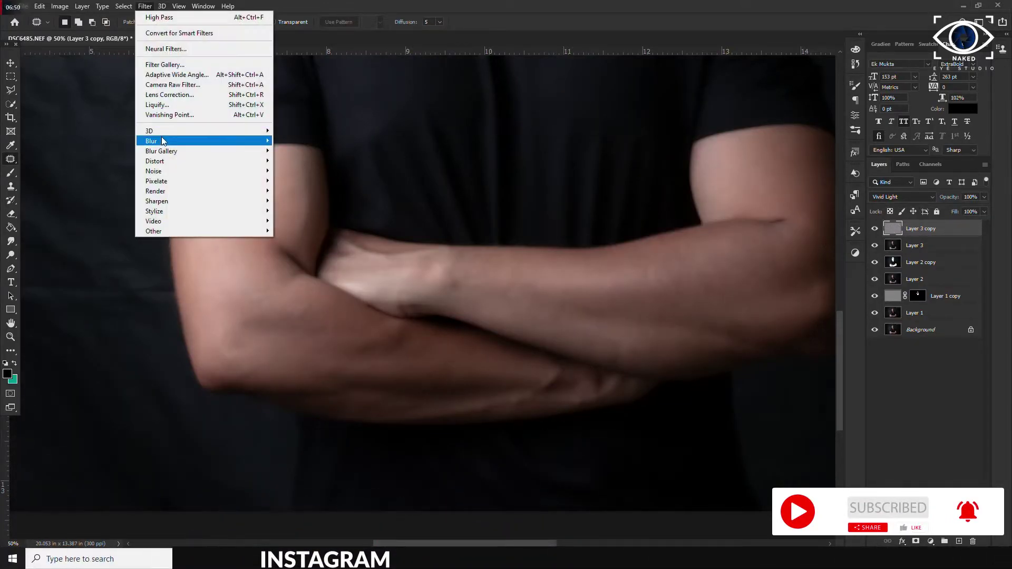
click(303, 168)
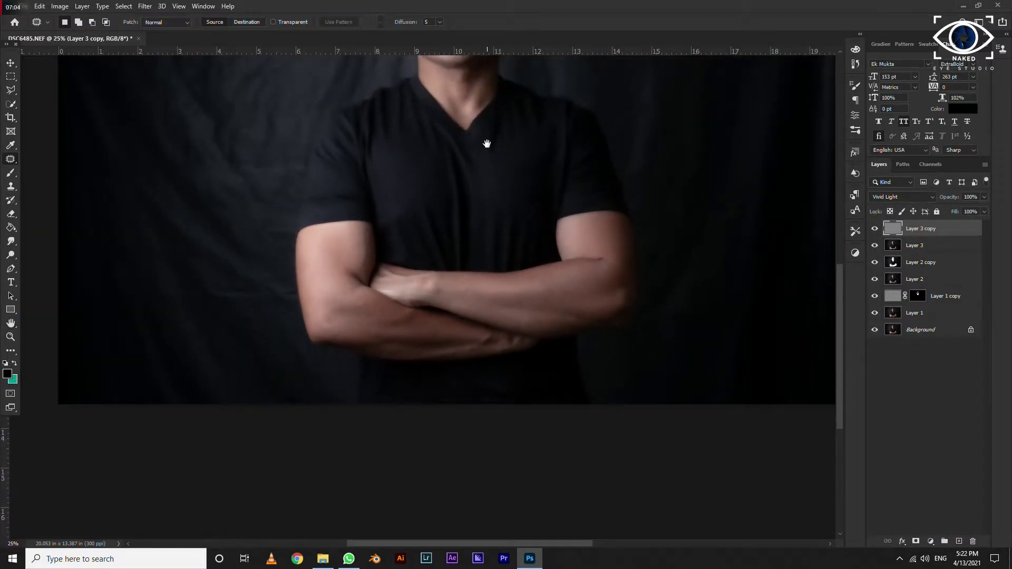
drag(487, 143, 445, 227)
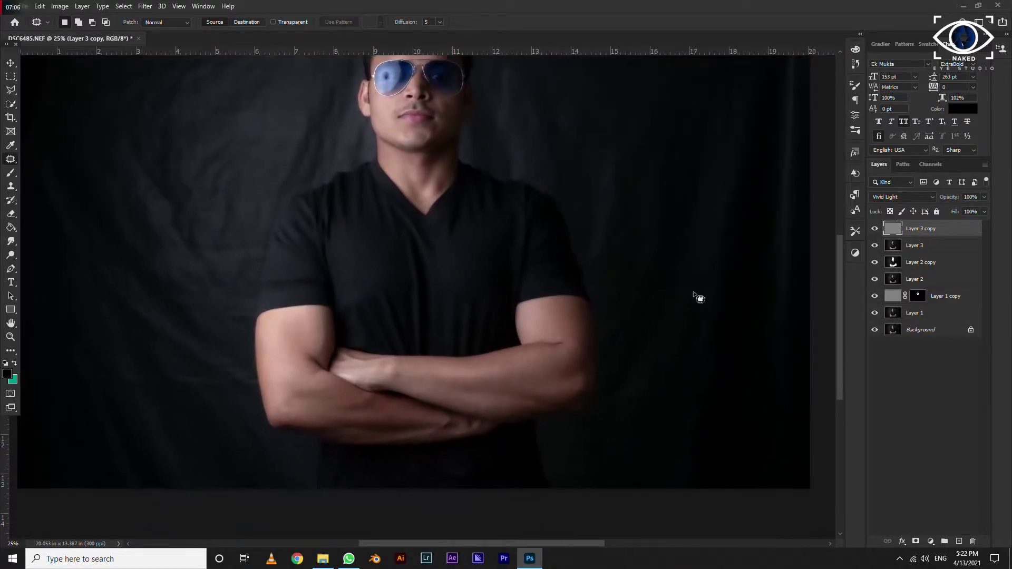
Step: Mask Layer 3 copy and paint white over the arm skin to reveal the smoothing
click(916, 541)
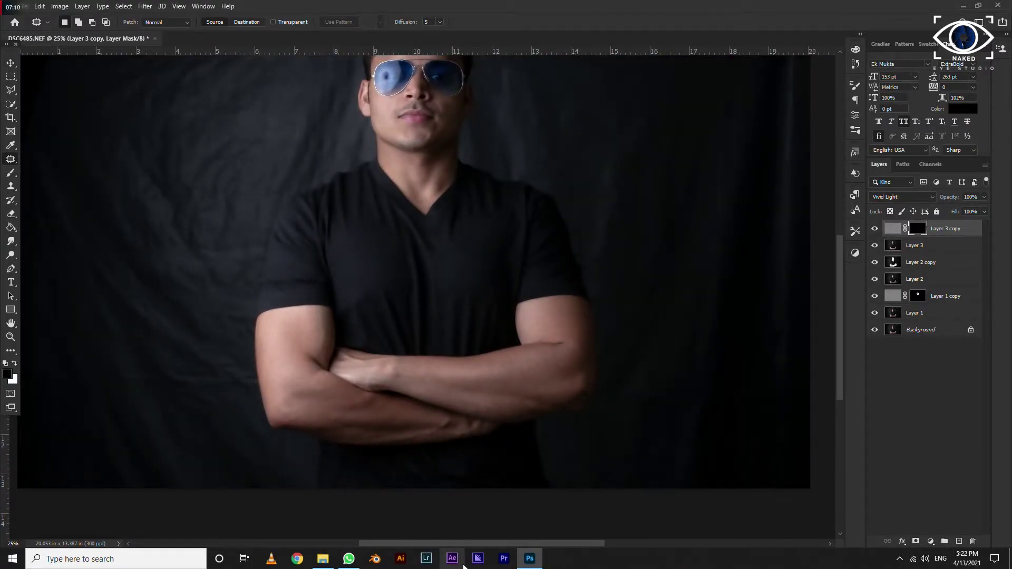
scroll(372, 425, up, 3)
key(b)
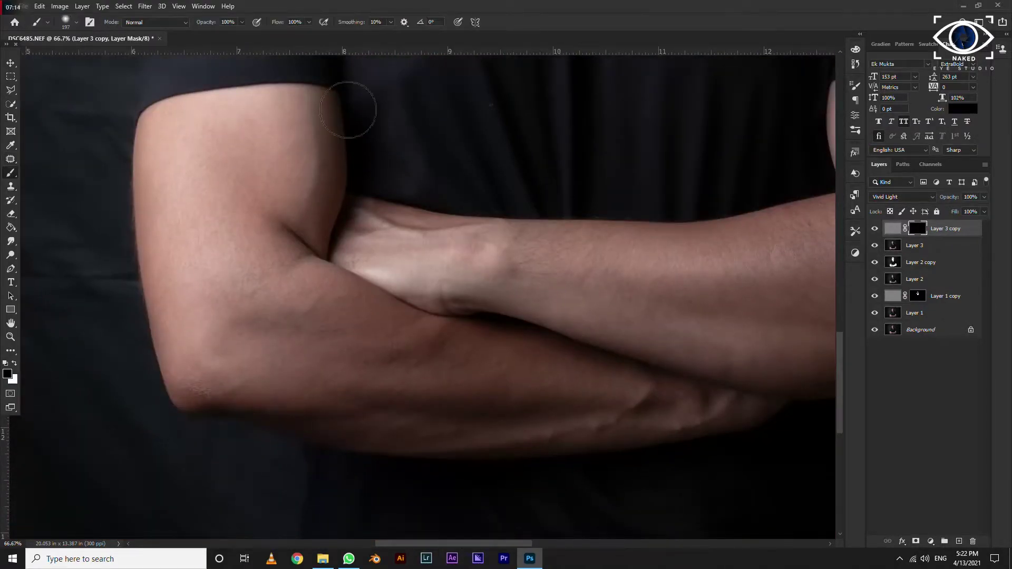
key(x)
drag(264, 106, 186, 129)
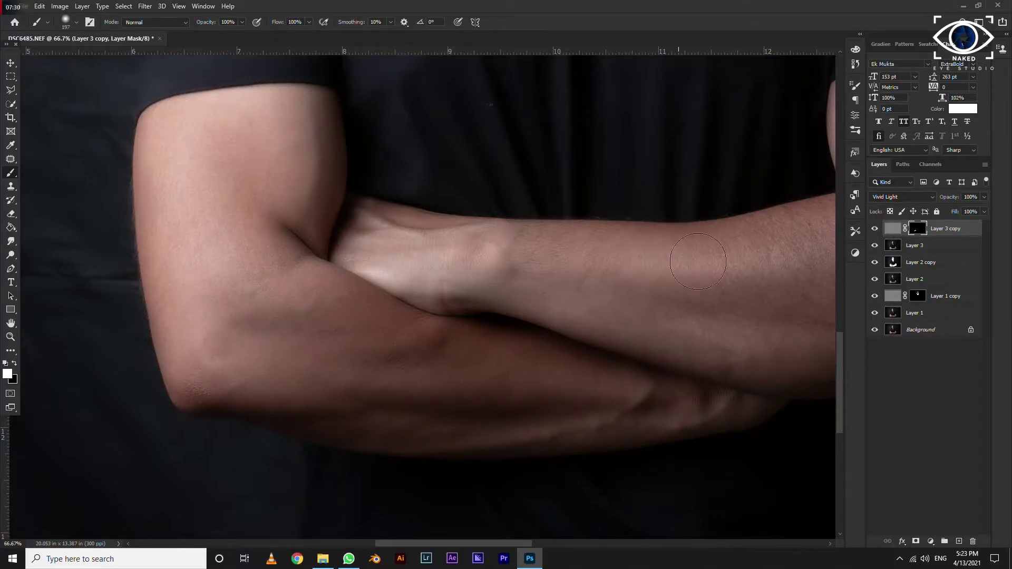
drag(697, 261, 323, 307)
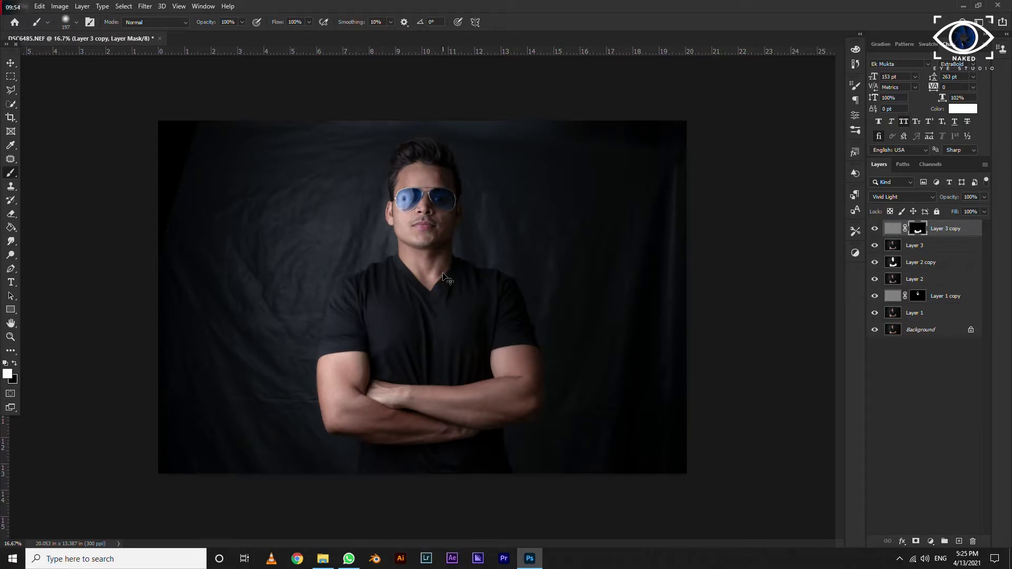
Step: On Layer 3, patch the upper stray hair on the neck with clean neck skin
scroll(442, 274, up, 5)
scroll(443, 271, up, 5)
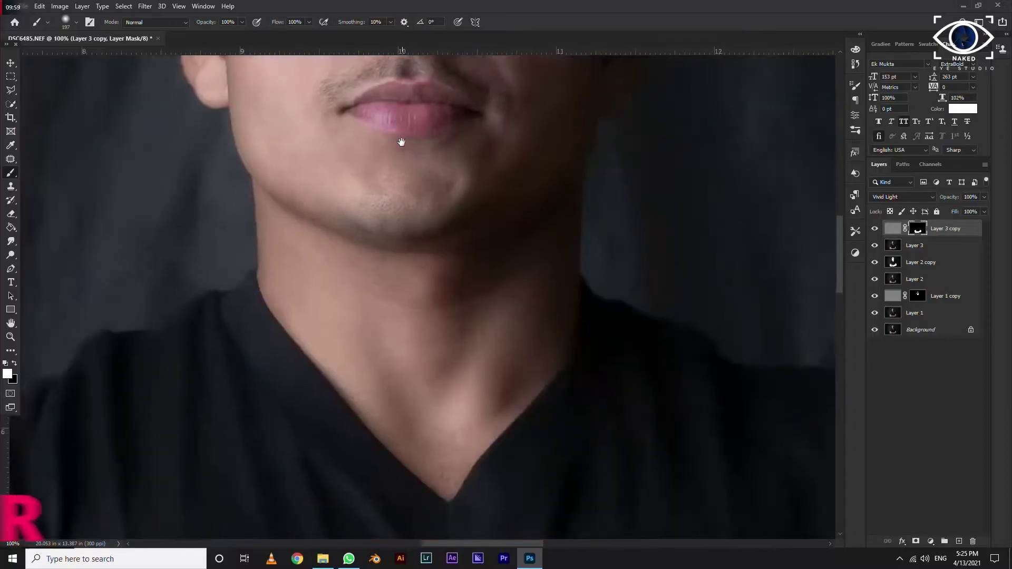
scroll(401, 142, down, 4)
scroll(389, 240, up, 4)
click(11, 158)
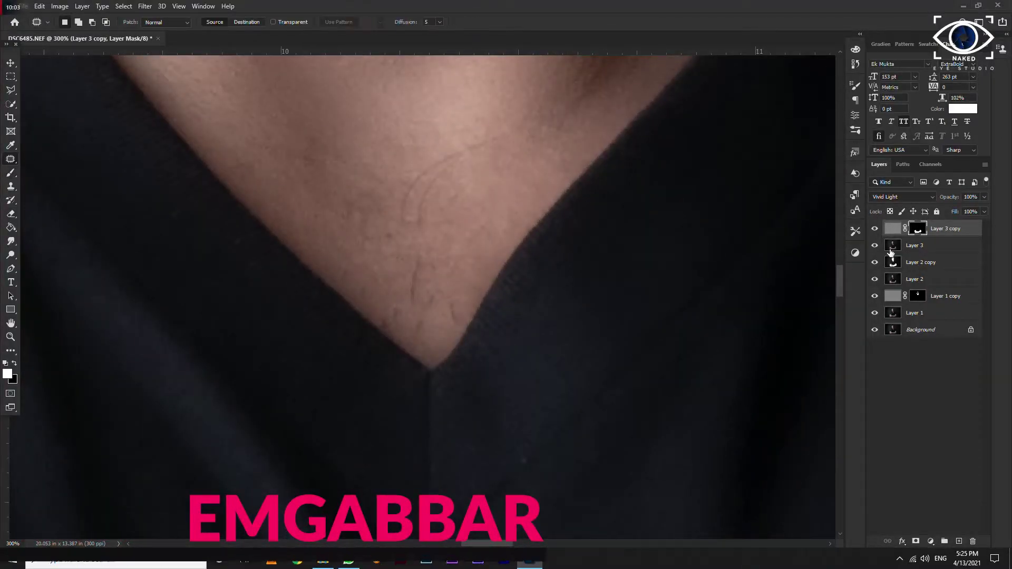
click(891, 246)
drag(479, 117, 477, 124)
drag(445, 168, 334, 159)
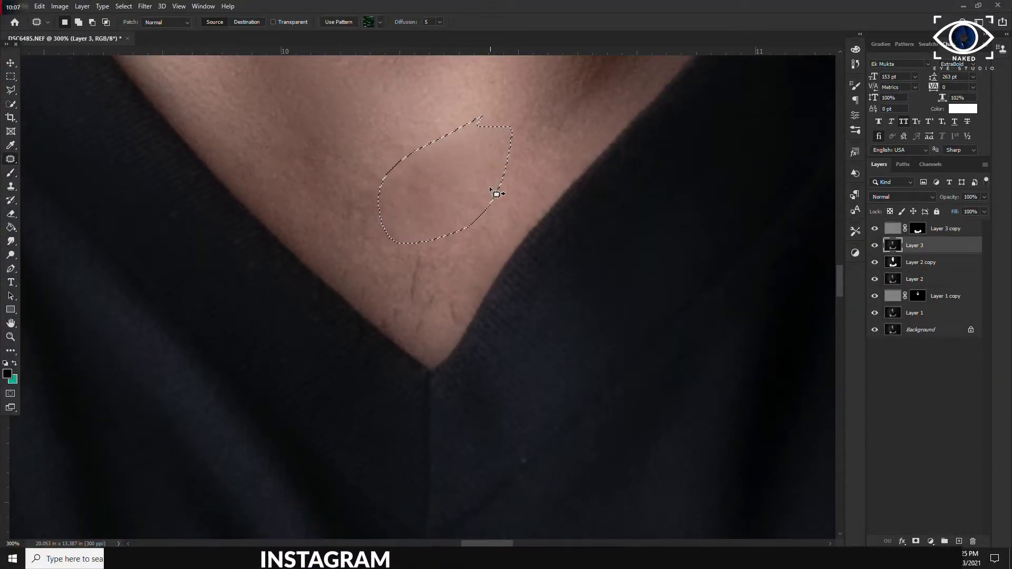
key(ctrl+d)
Step: Patch the two smaller hairs lower on the neck with nearby skin
drag(436, 255, 482, 213)
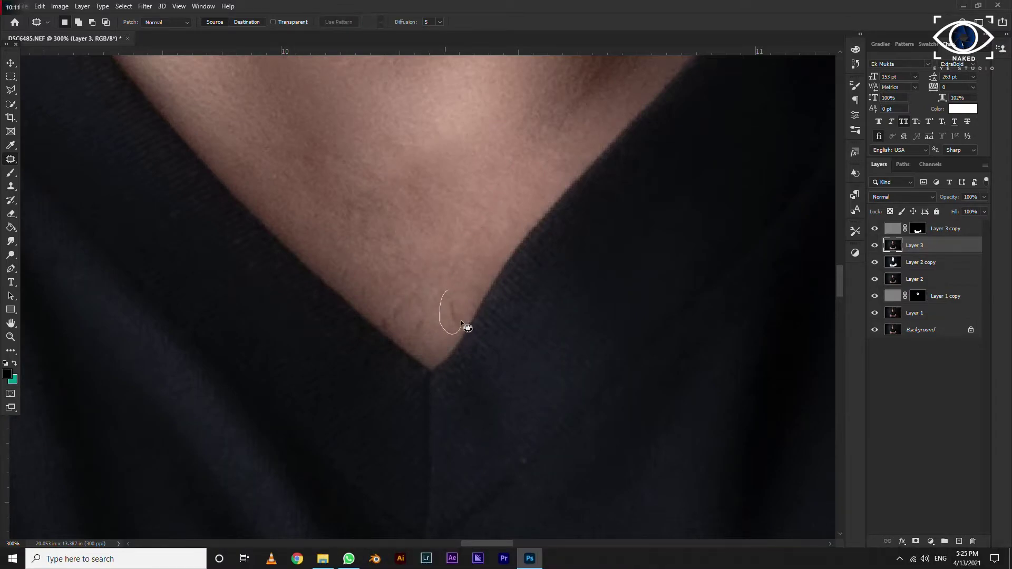
drag(461, 324, 448, 290)
drag(451, 311, 493, 227)
mouse_move(386, 295)
mouse_down()
mouse_move(381, 332)
mouse_move(375, 296)
mouse_up()
key(ctrl+d)
Step: Patch the dark wedge at the photo's top-left edge with nearby backdrop
alt+scroll(441, 262, down, 2)
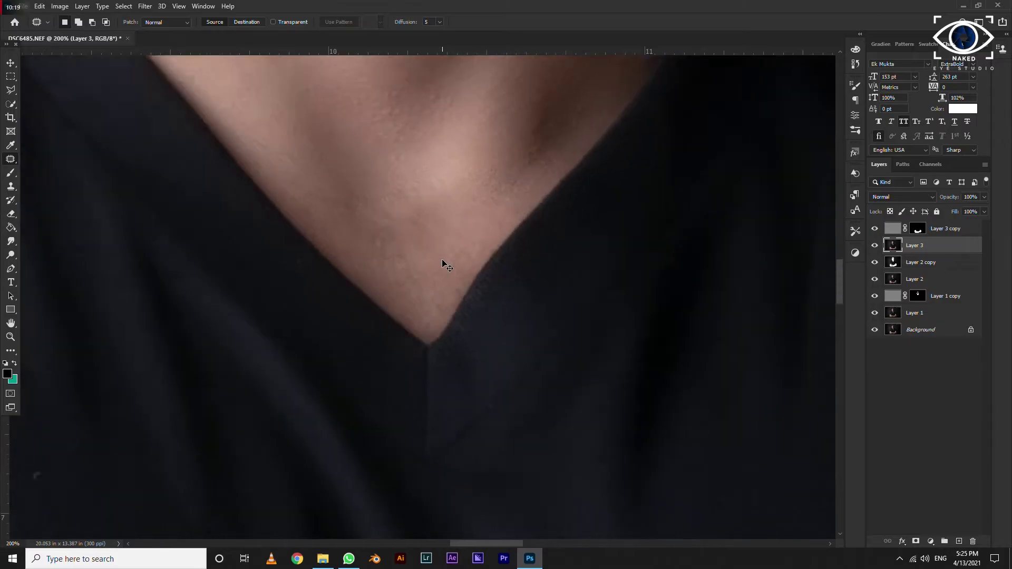
alt+scroll(442, 262, down, 3)
alt+scroll(442, 262, down, 2)
alt+scroll(442, 262, down, 1)
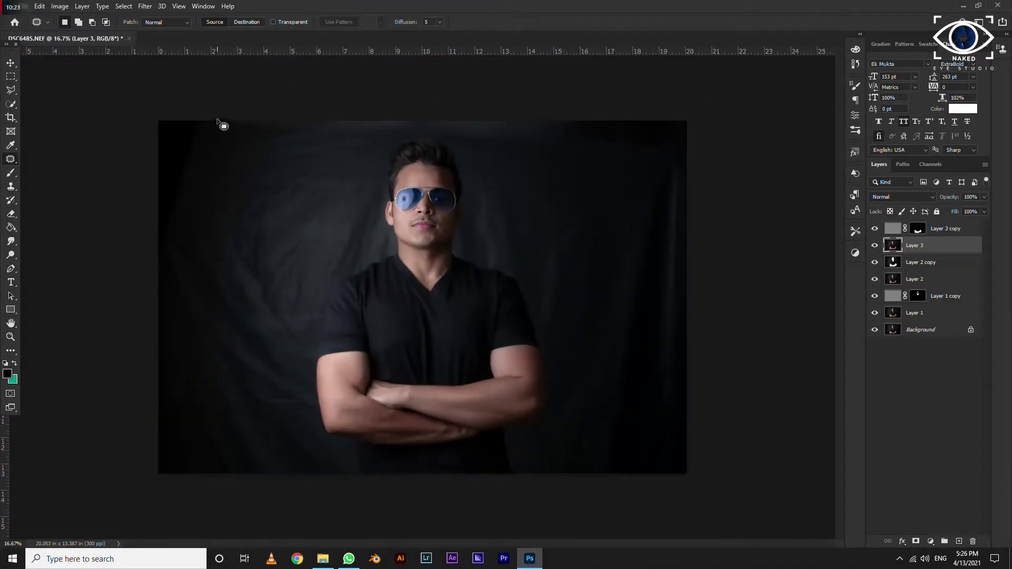
drag(217, 121, 199, 93)
drag(156, 323, 169, 323)
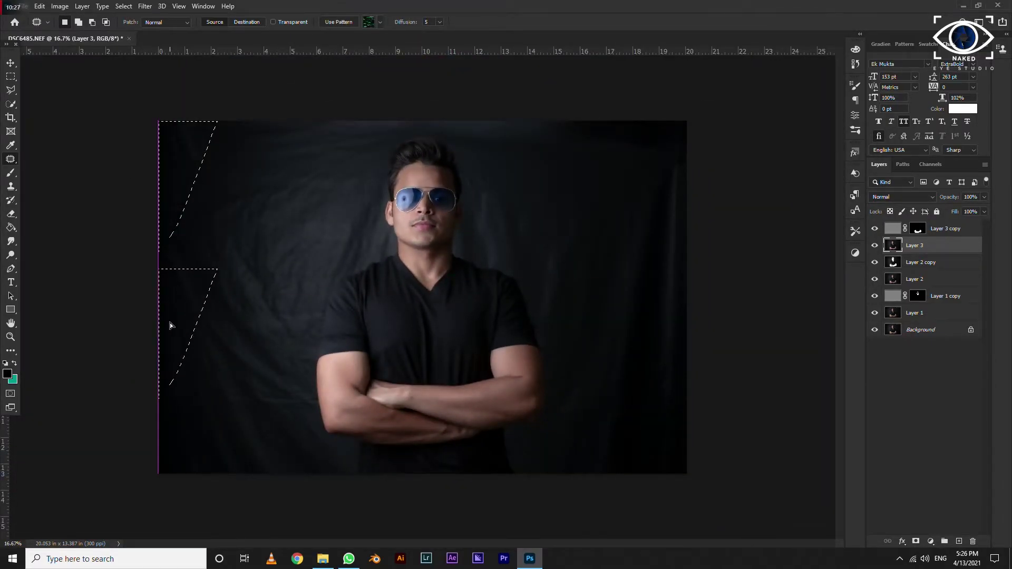
key(ctrl+d)
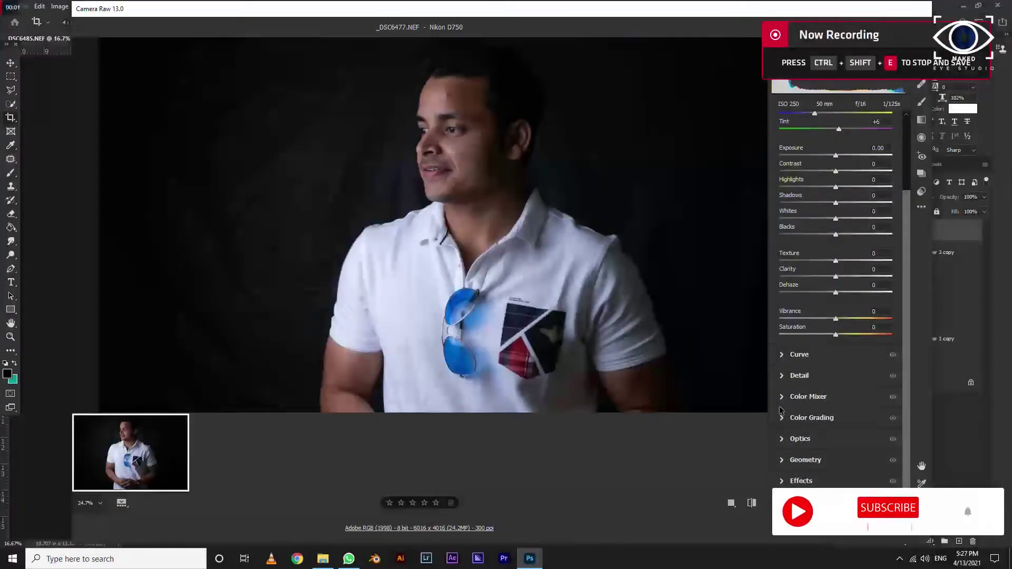
Step: Lower Oranges saturation to -11 in Camera Raw, then crop _DSC6477 to a 4:5 frame
click(781, 396)
drag(835, 356, 829, 356)
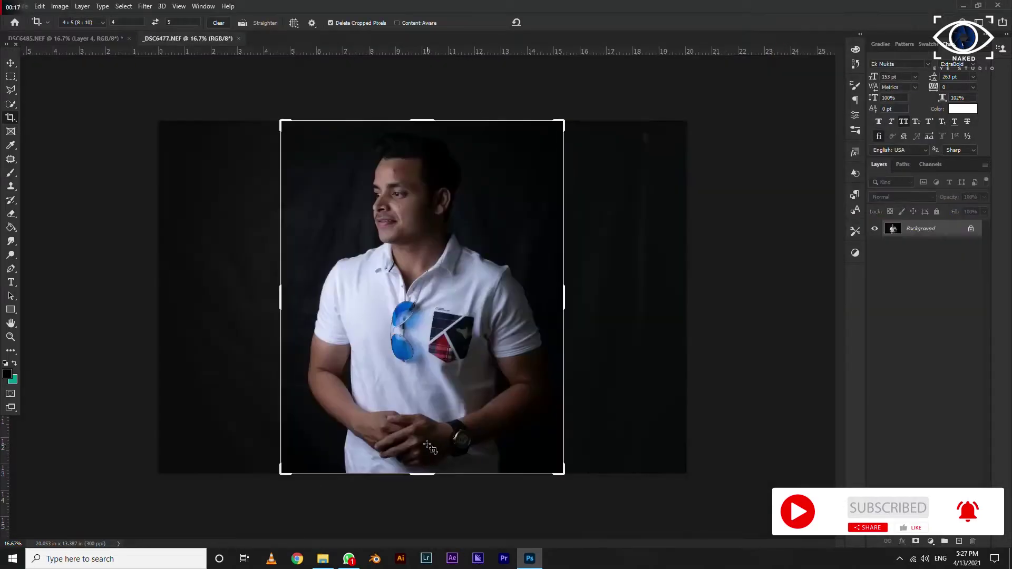
click(448, 285)
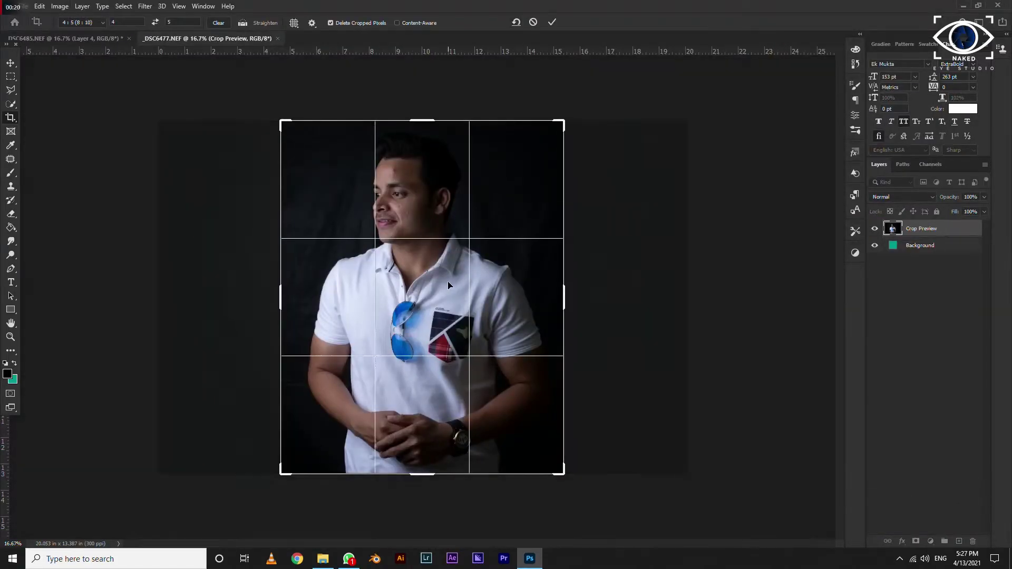
click(551, 23)
Step: Patch the two blemishes on the man's forehead with the Patch tool
scroll(362, 245, up, 10)
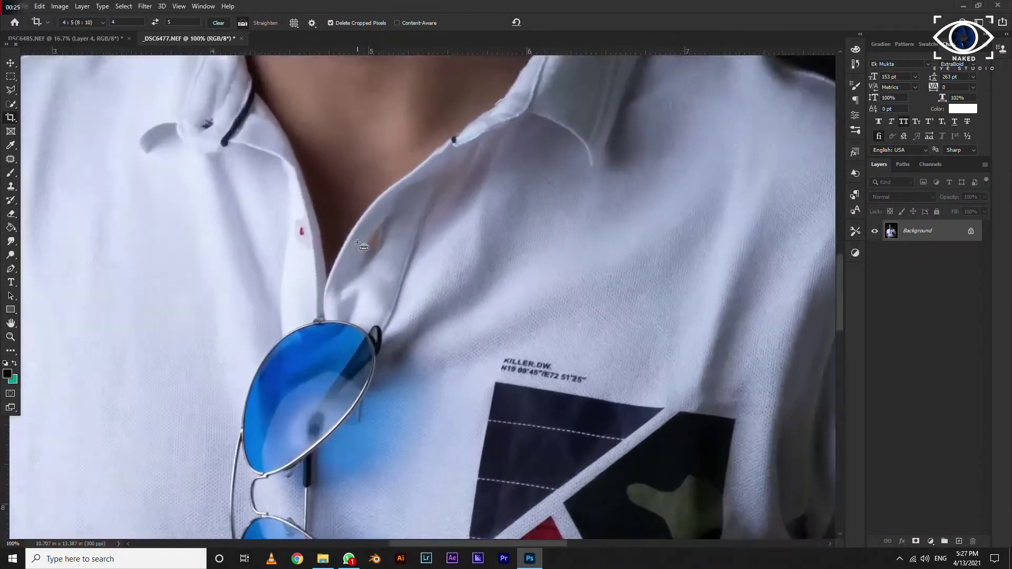
drag(369, 211, 370, 309)
key(j)
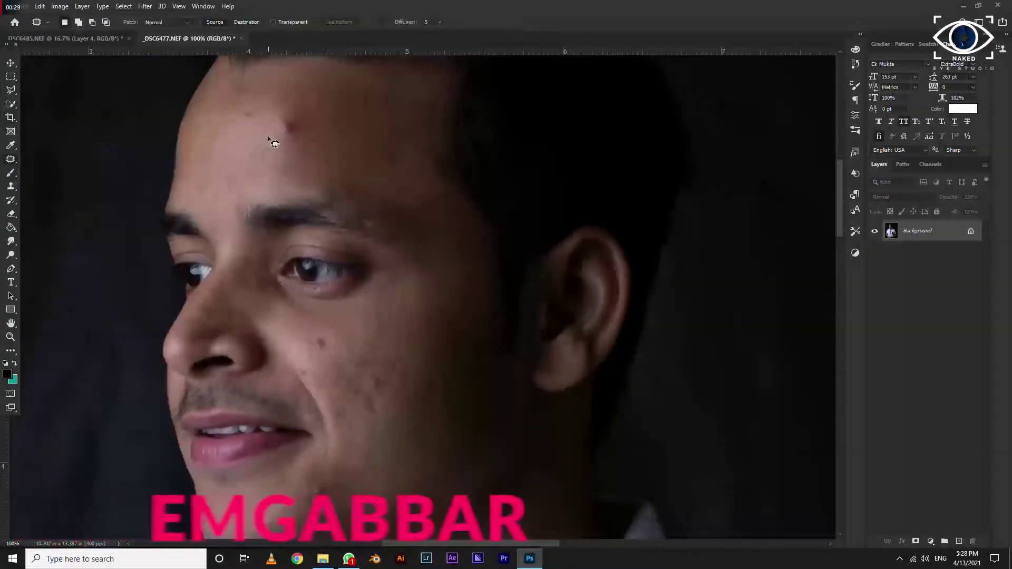
drag(271, 136, 274, 132)
key(ctrl+d)
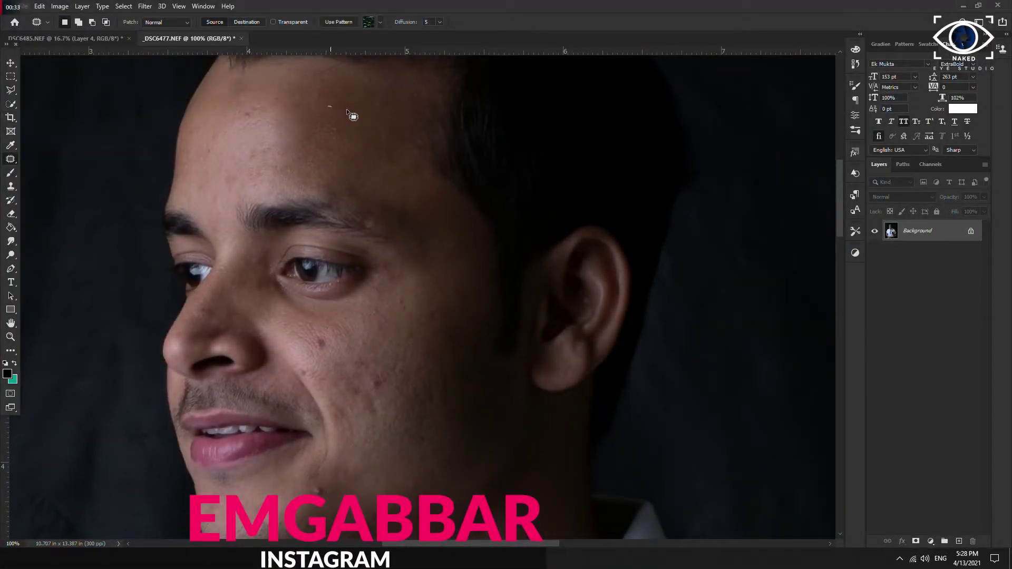
drag(240, 124, 260, 119)
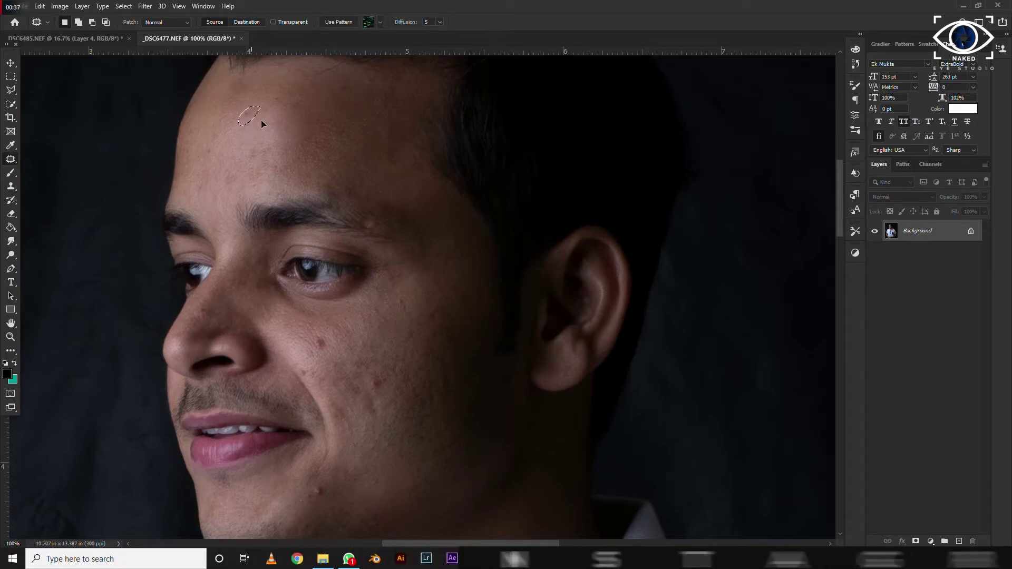
key(ctrl+d)
Step: Patch the cheek and chin blemishes and another spot near the cheek
scroll(325, 295, down, 2)
key(ctrl+d)
mouse_move(323, 295)
mouse_down()
mouse_move(377, 341)
mouse_move(411, 329)
mouse_up()
mouse_move(311, 457)
mouse_down()
mouse_move(316, 421)
mouse_move(338, 401)
mouse_up()
key(ctrl+d)
drag(310, 331, 340, 327)
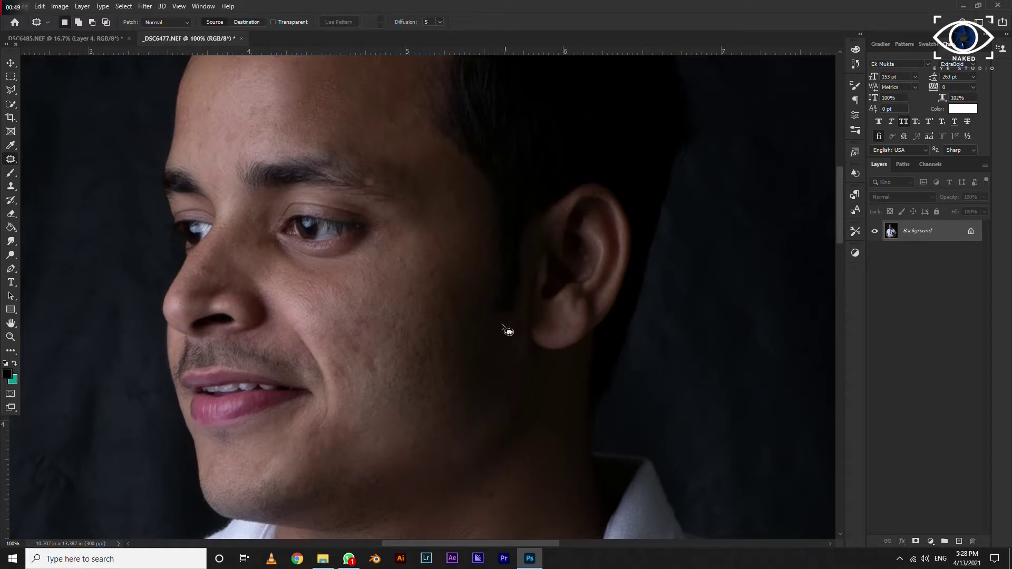
scroll(459, 411, down, 3)
scroll(418, 435, down, 2)
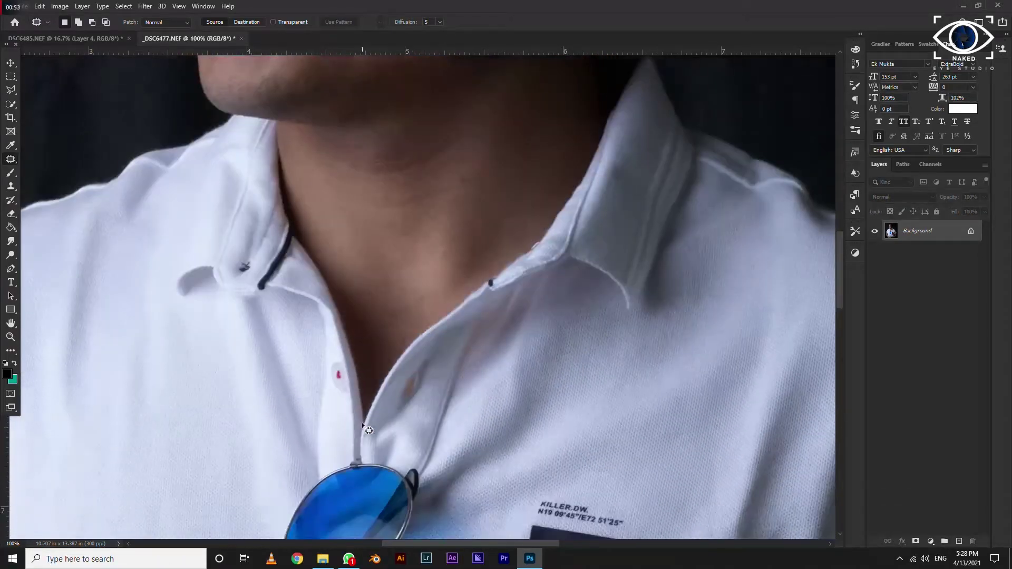
scroll(372, 419, down, 5)
scroll(372, 419, down, 5)
scroll(316, 437, down, 2)
scroll(317, 437, left, 5)
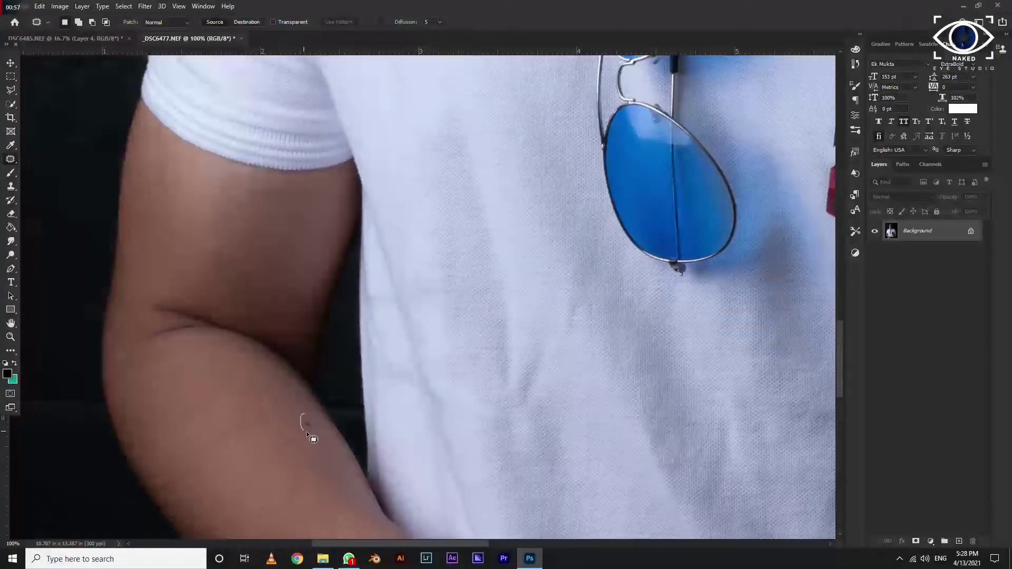
scroll(361, 226, down, 5)
scroll(361, 225, right, 5)
scroll(432, 371, right, 2)
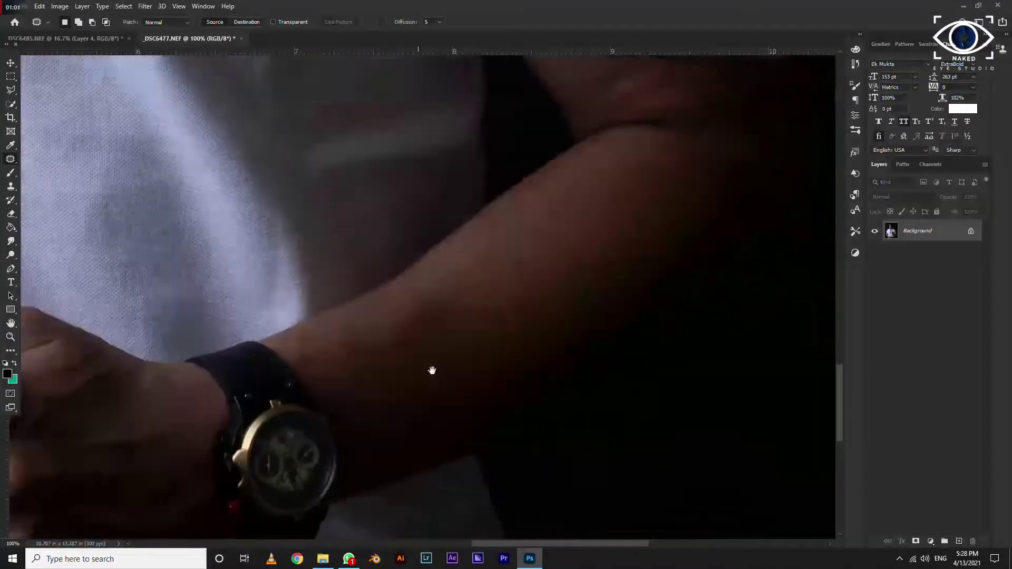
scroll(414, 343, down, 2)
scroll(414, 343, down, 1)
scroll(414, 343, down, 2)
scroll(414, 343, down, 1)
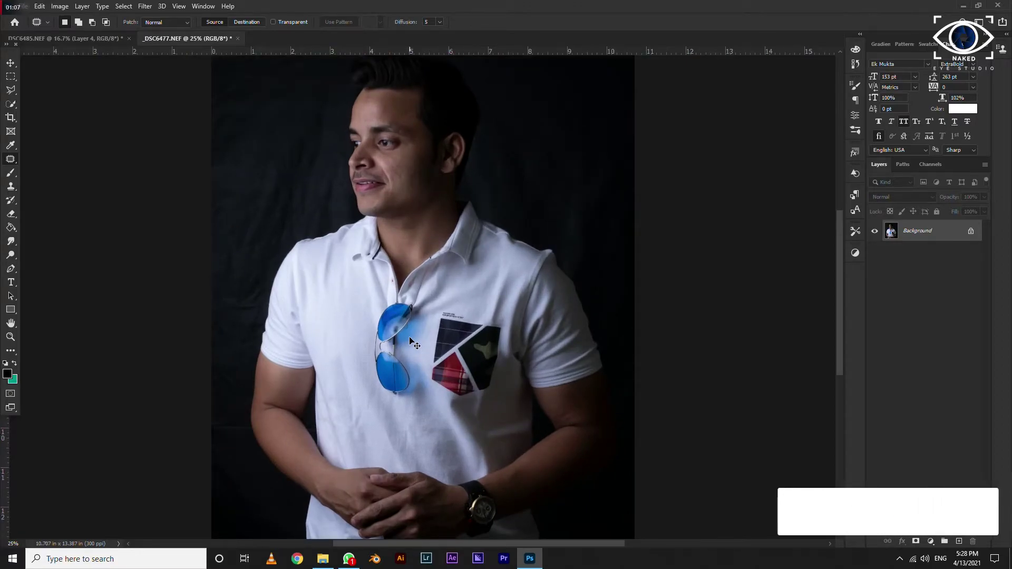
Step: Brighten the portrait with a raised Curves adjustment
key(ctrl+m)
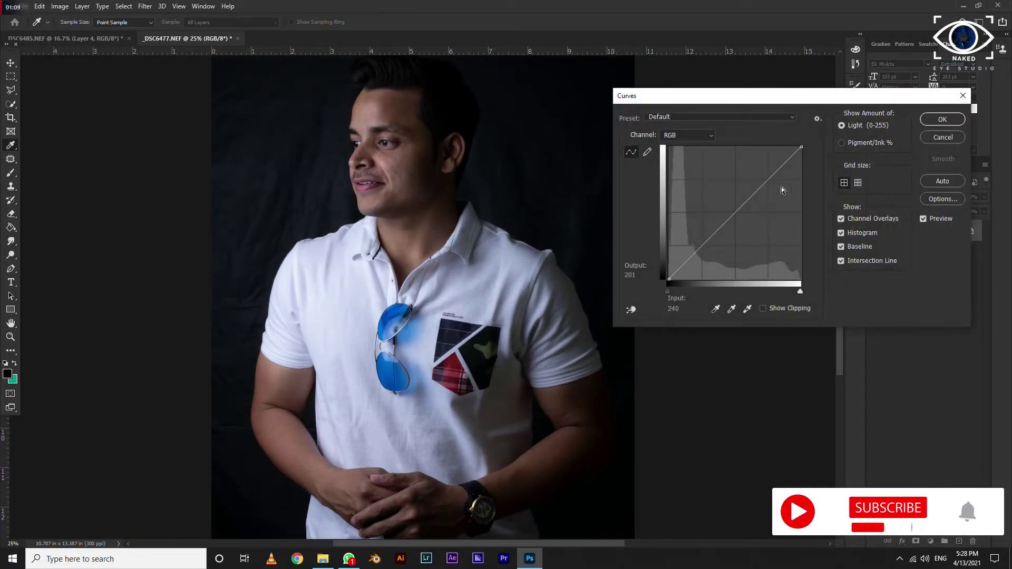
drag(730, 218, 730, 206)
key(Return)
key(j)
scroll(337, 187, up, 1)
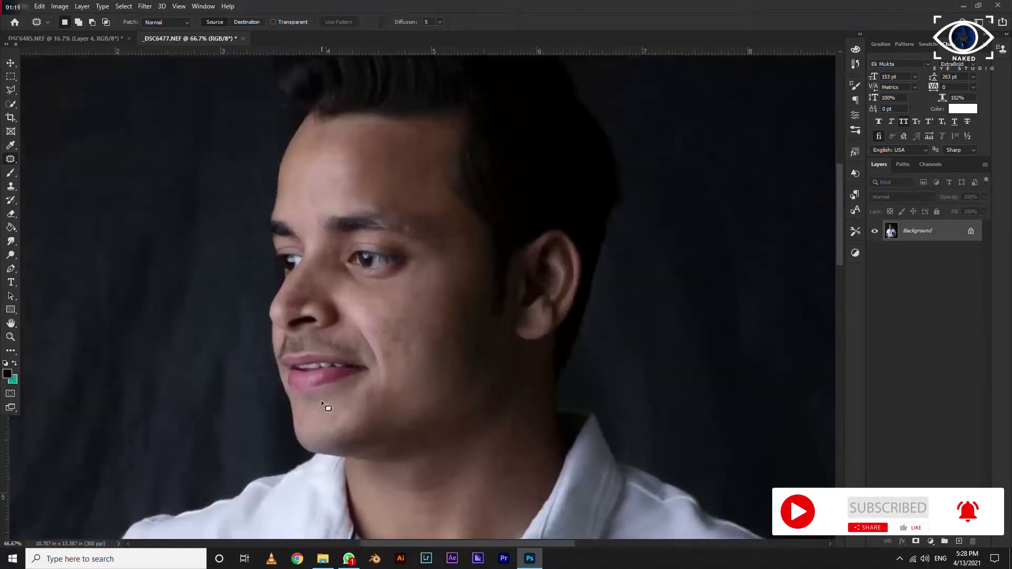
Step: Duplicate the photo to Layer 1, invert it, and set its blend mode to Vivid Light
key(ctrl+j)
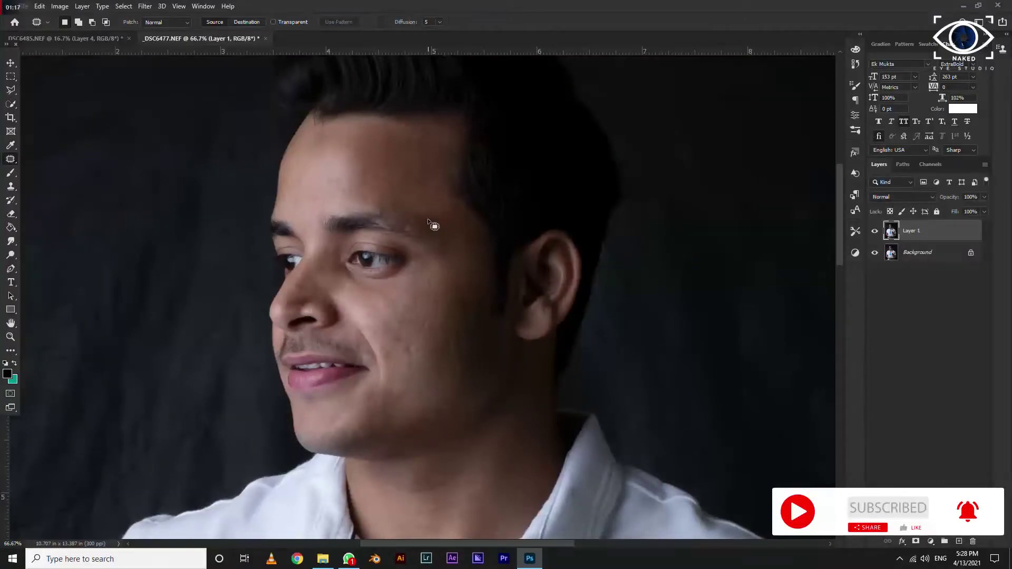
key(ctrl+i)
click(891, 198)
click(890, 359)
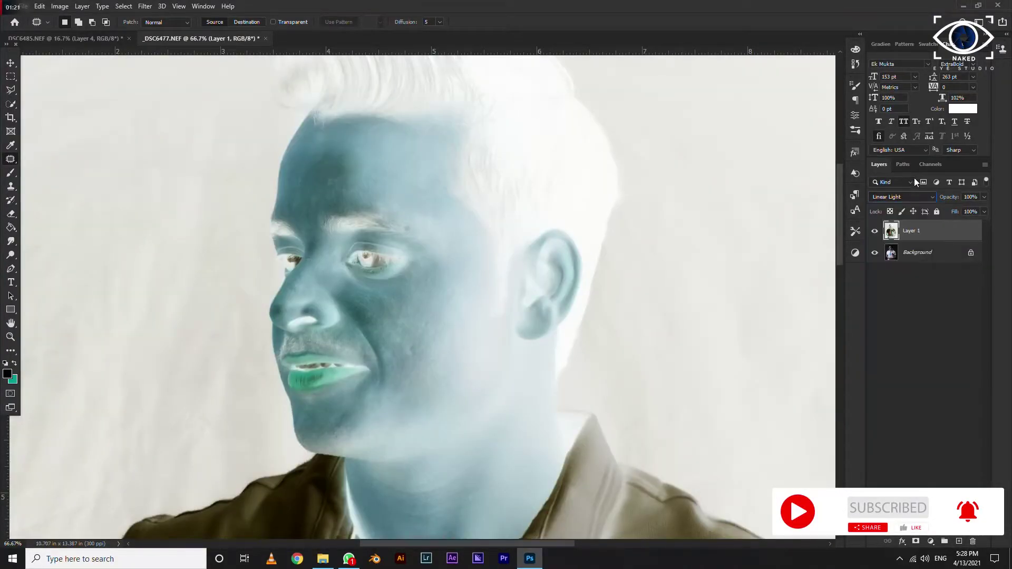
click(902, 198)
click(887, 352)
Step: Apply a High Pass filter to Layer 1 and add a layer mask
click(146, 7)
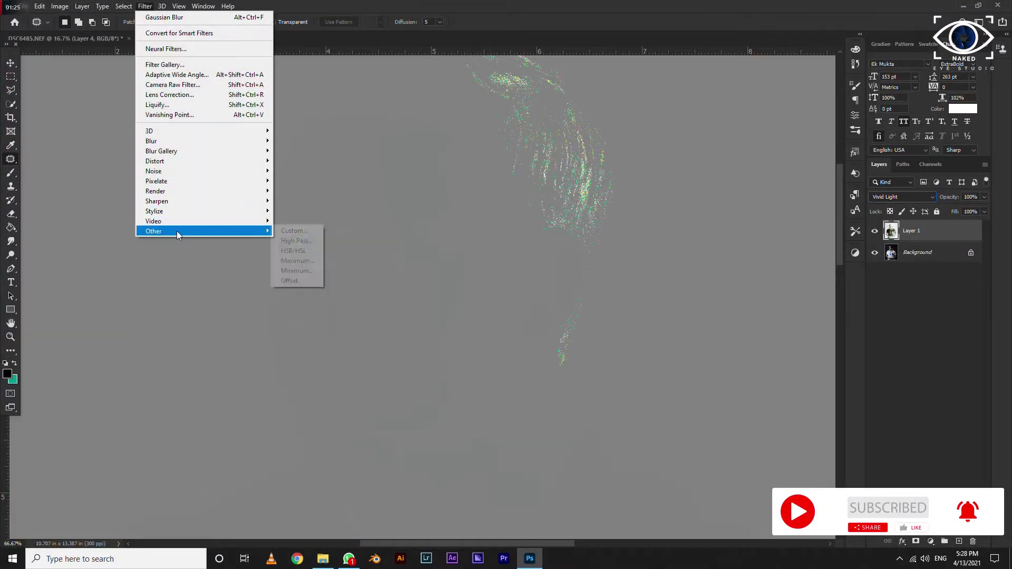
click(295, 237)
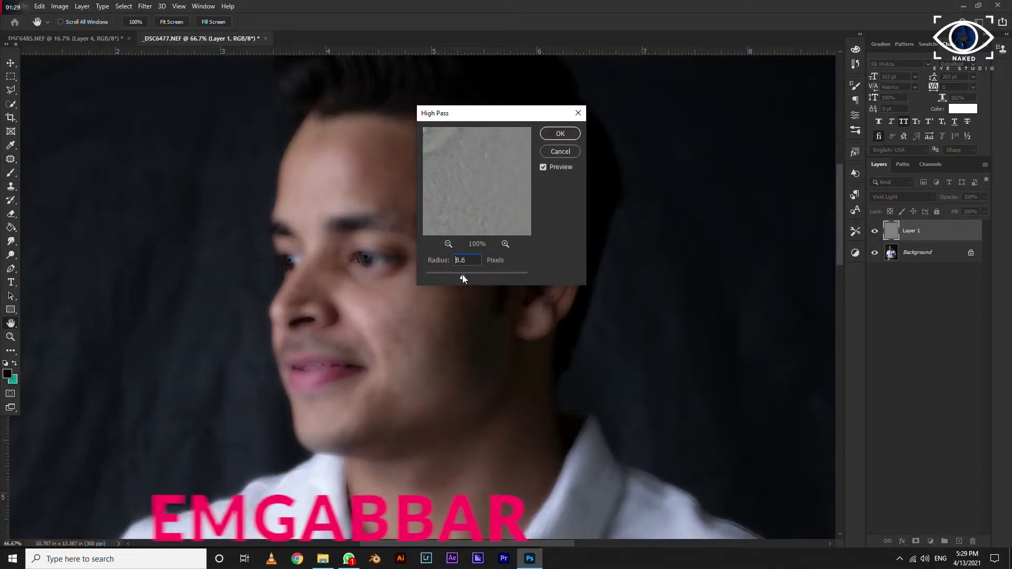
click(561, 133)
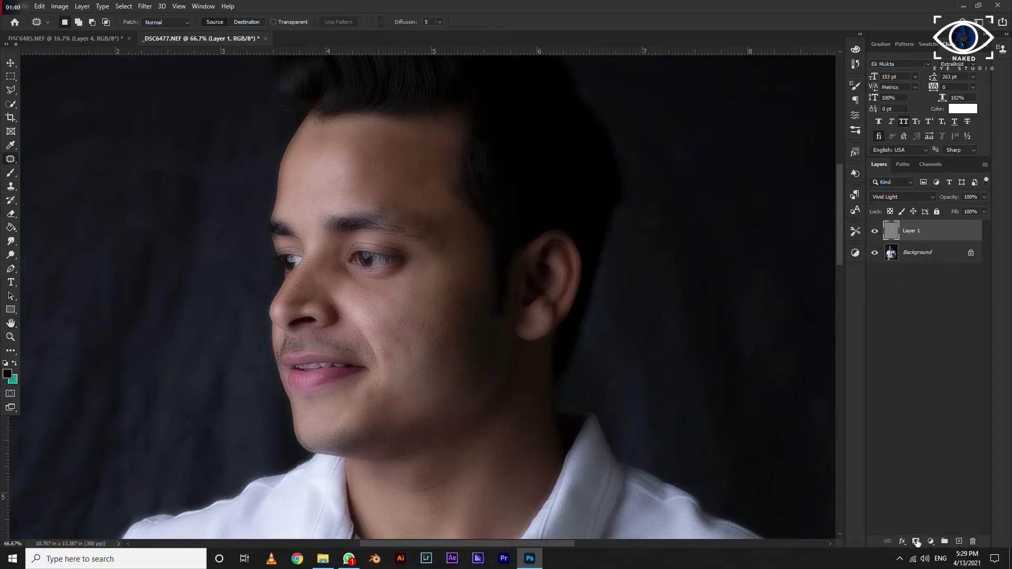
click(915, 541)
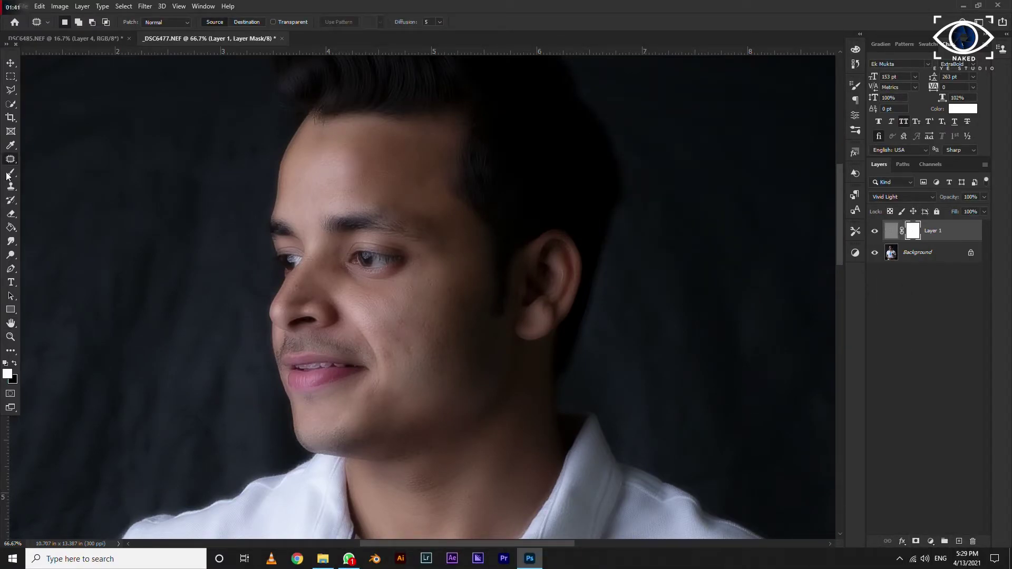
Step: Invert the mask to black and brush the softening onto the forehead and cheek-to-chin
key(b)
key(ctrl+i)
mouse_move(332, 158)
mouse_down()
mouse_move(323, 180)
mouse_move(329, 163)
mouse_up()
drag(398, 323, 393, 416)
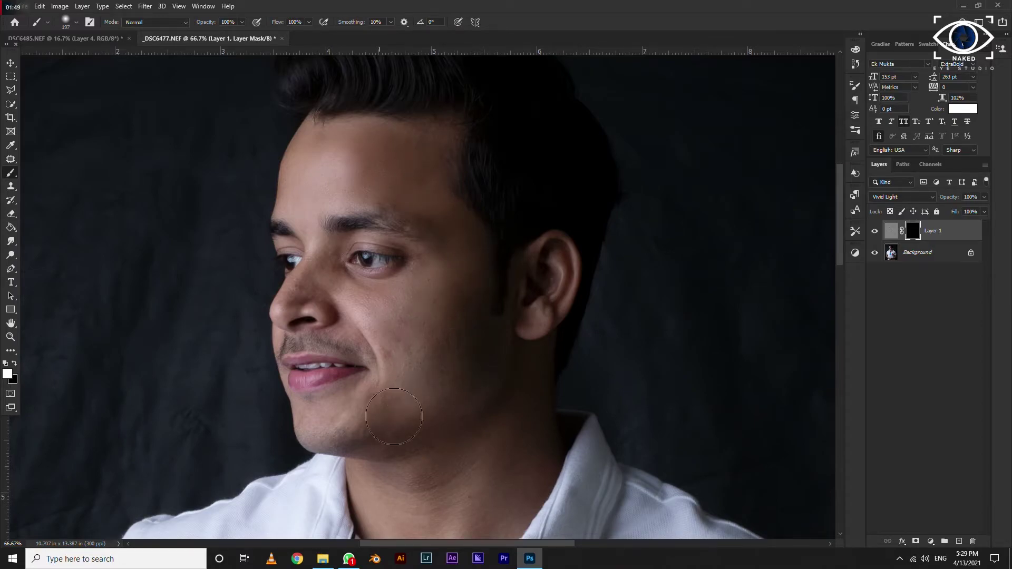
scroll(525, 451, down, 1)
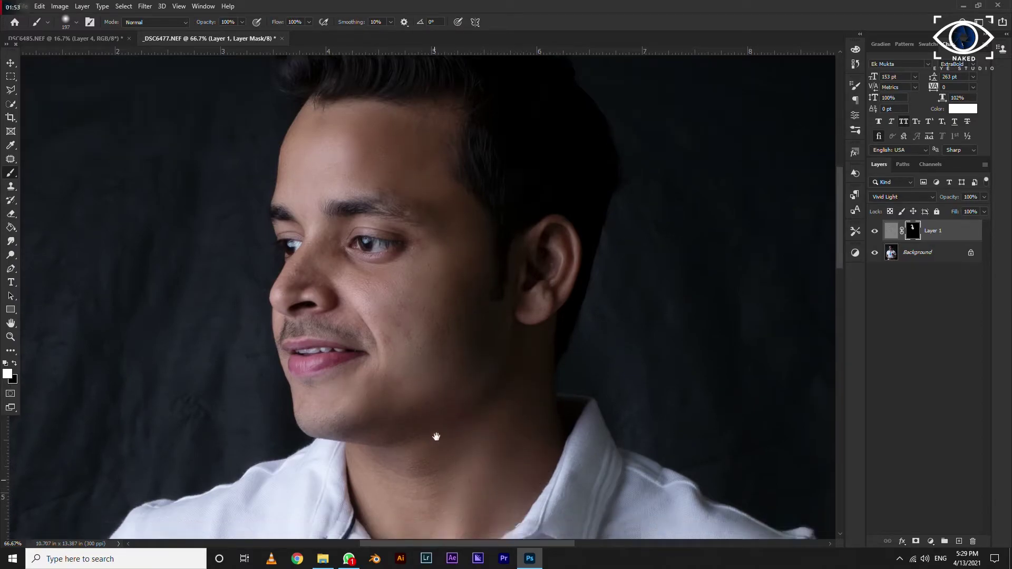
scroll(436, 436, down, 4)
Step: Shrink the brush to about 83 px and pan over the forearm, clasped hands and watch
drag(453, 429, 438, 429)
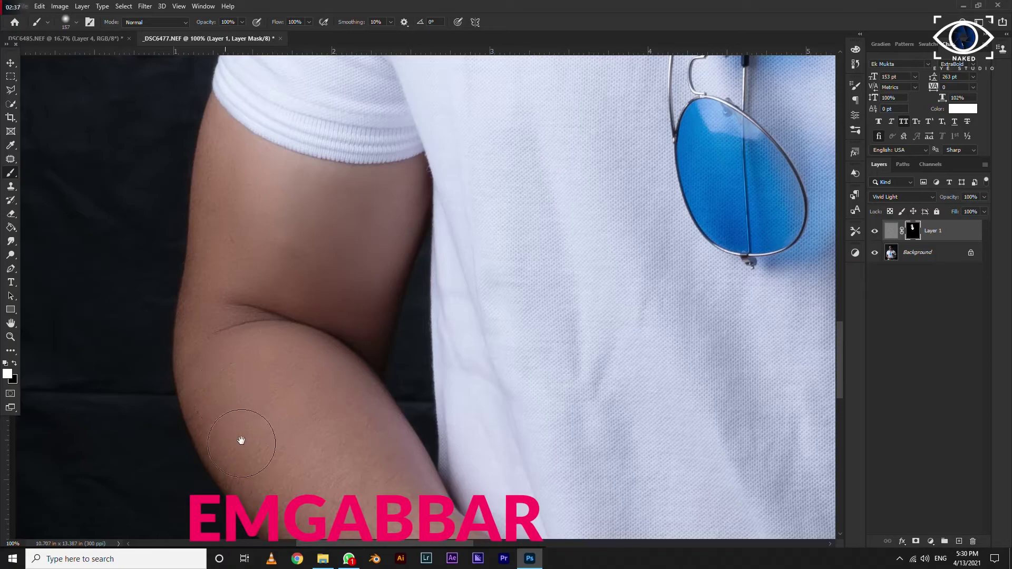
drag(263, 438, 216, 263)
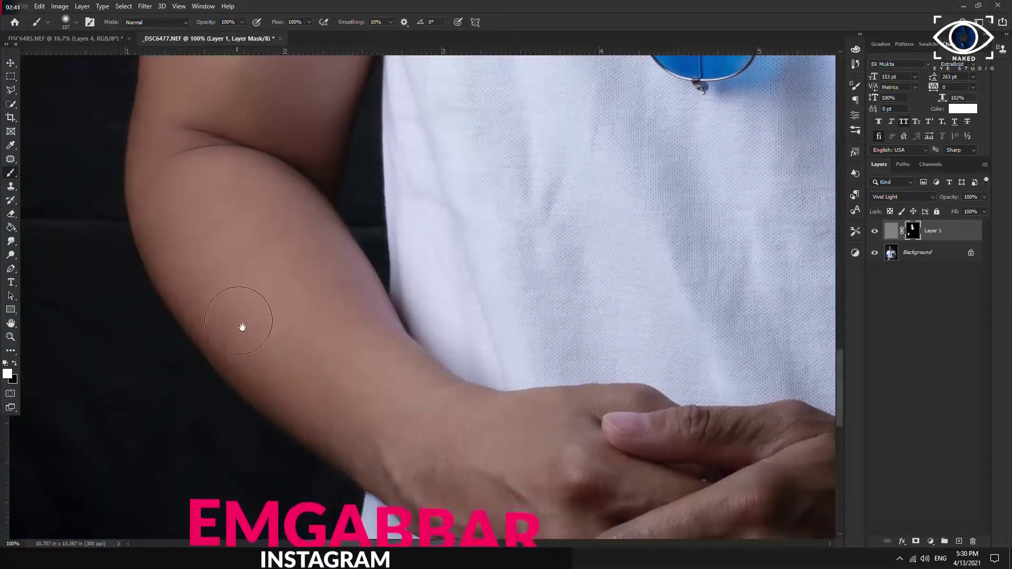
drag(528, 422, 469, 310)
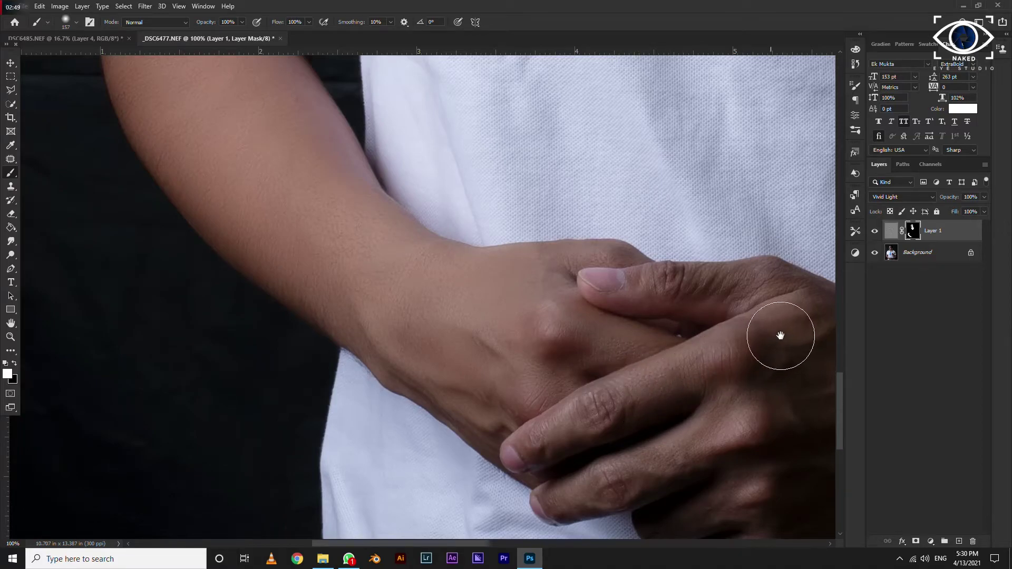
drag(780, 335, 502, 332)
drag(565, 361, 560, 227)
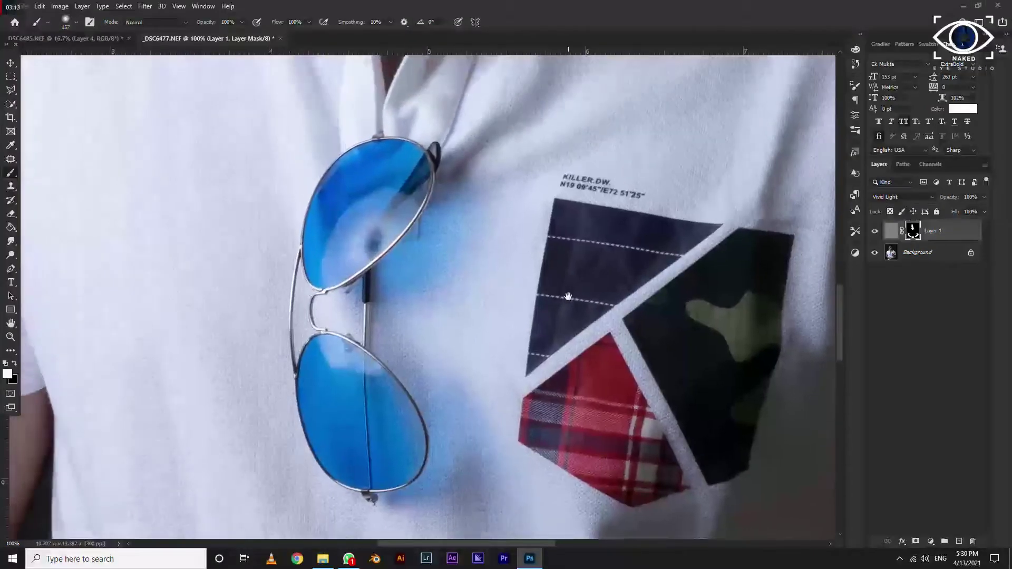
scroll(572, 300, down, 4)
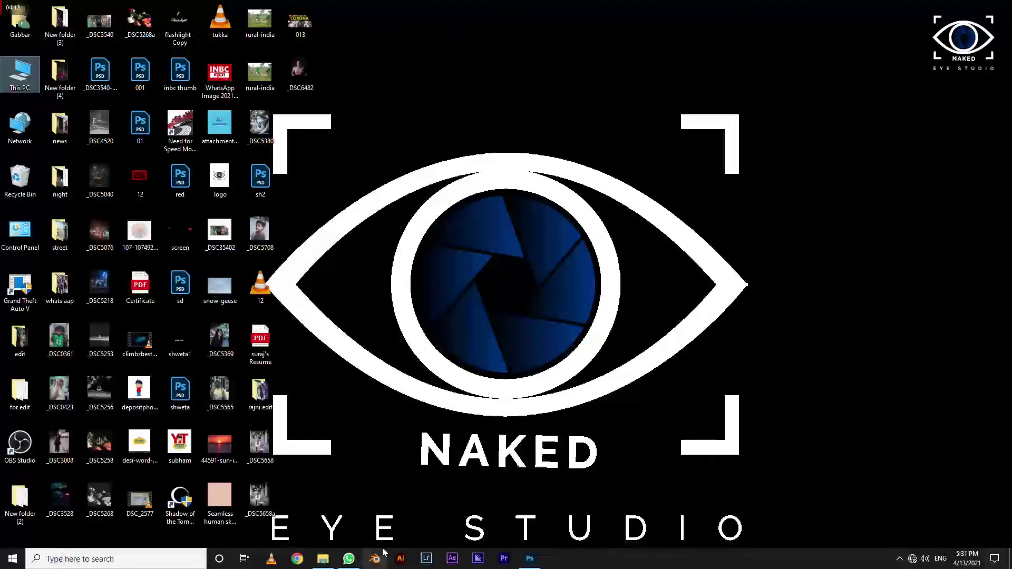
Step: Restore Photoshop from the taskbar to show the portrait with merged Layer 2
click(530, 558)
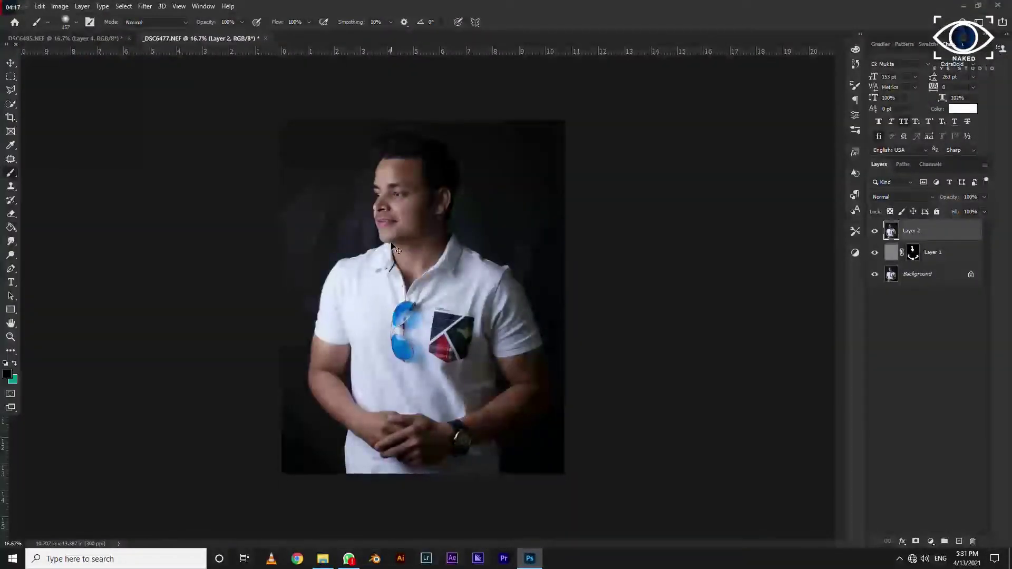
Step: Dodge the iris, lower lid and eye white to brighten them, then zoom back out
scroll(394, 248, up, 3)
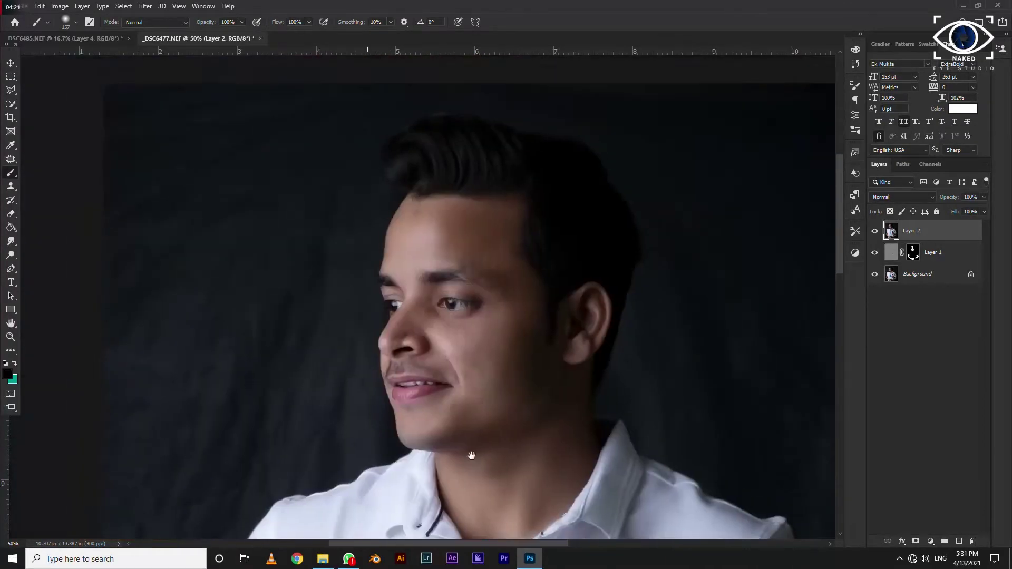
drag(384, 161, 417, 436)
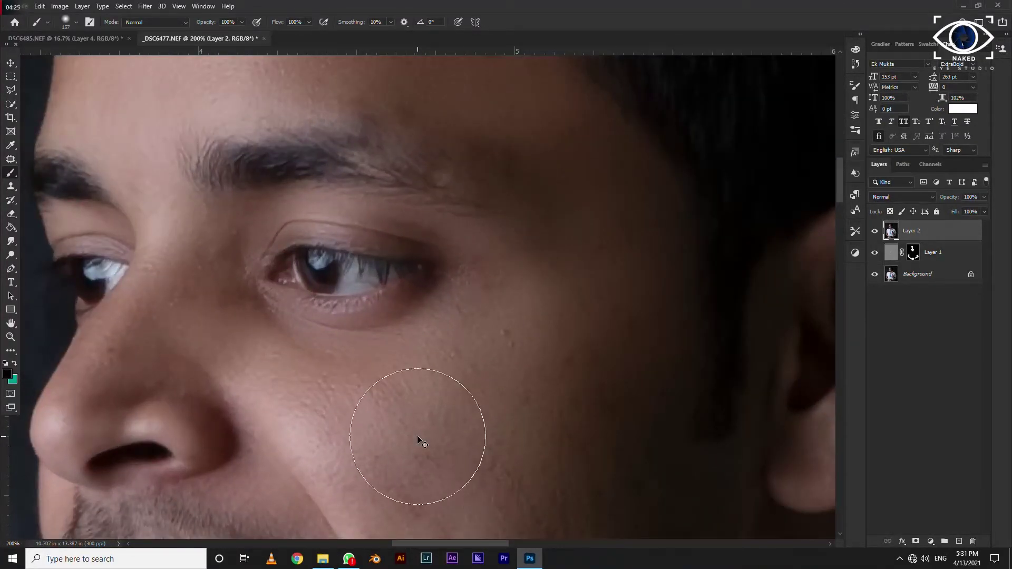
click(11, 255)
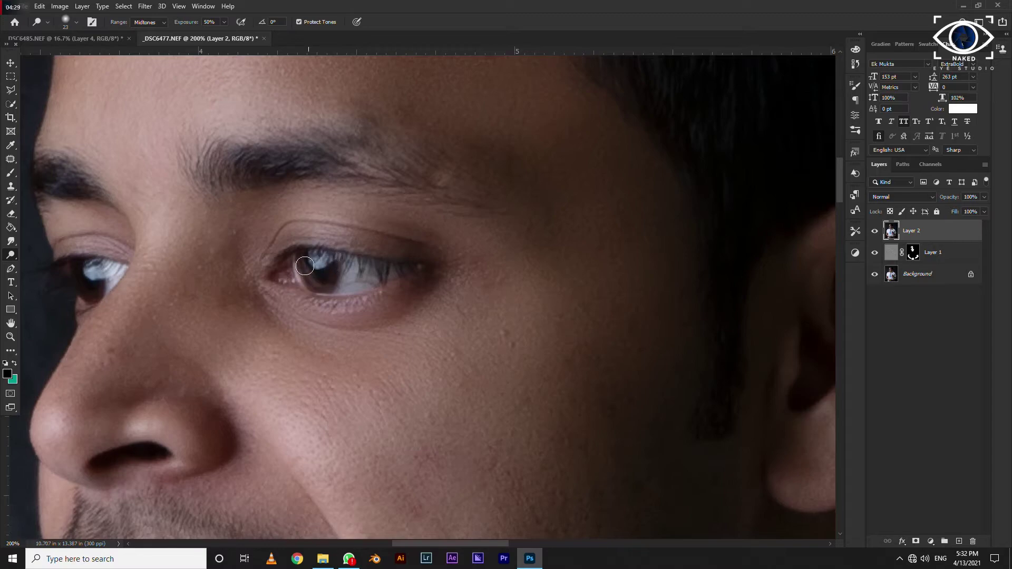
drag(331, 262, 324, 298)
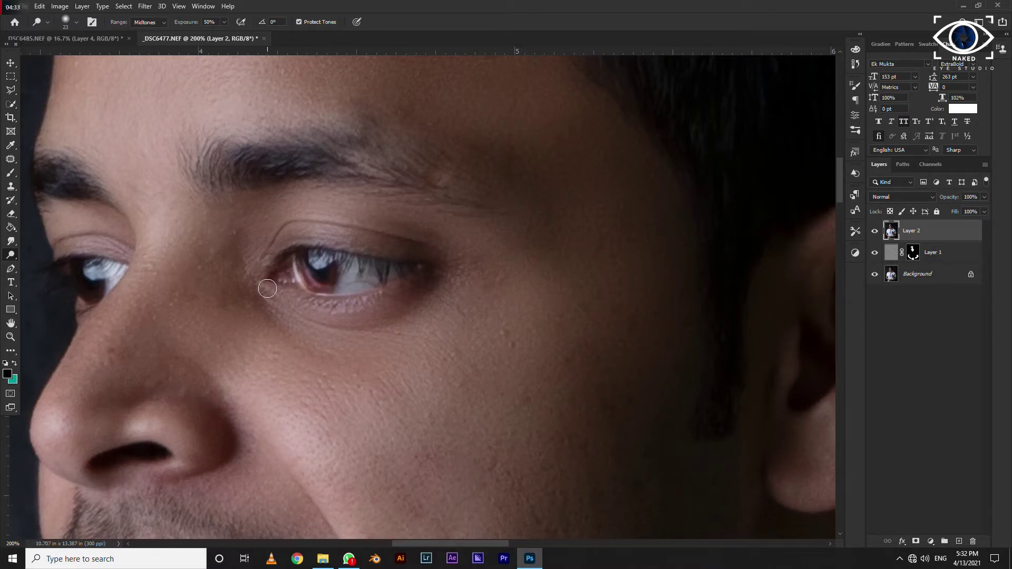
drag(102, 268, 78, 269)
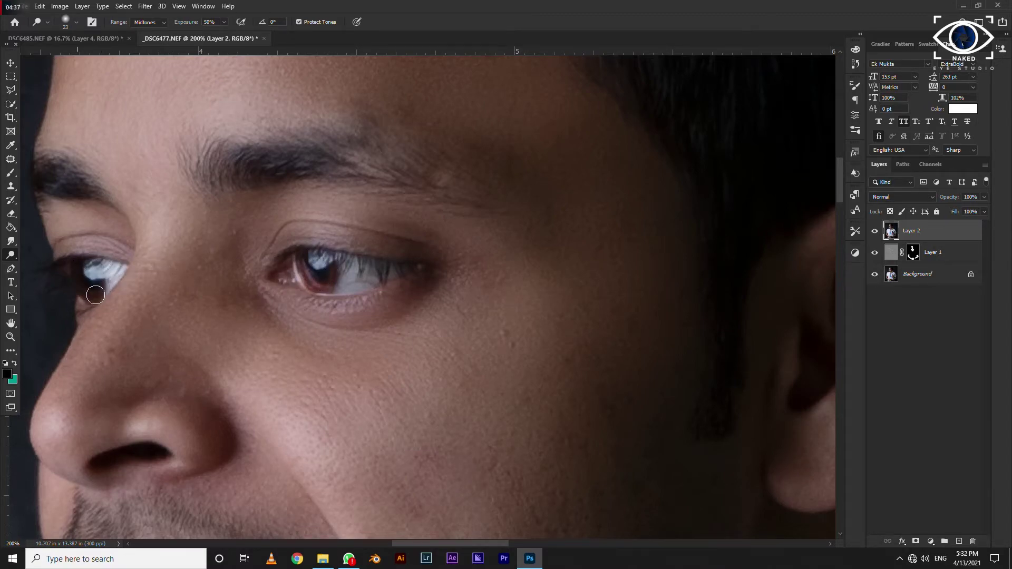
key(ctrl+minus)
key(ctrl+minus)
key(ctrl+minus)
key(ctrl+minus)
key(ctrl+minus)
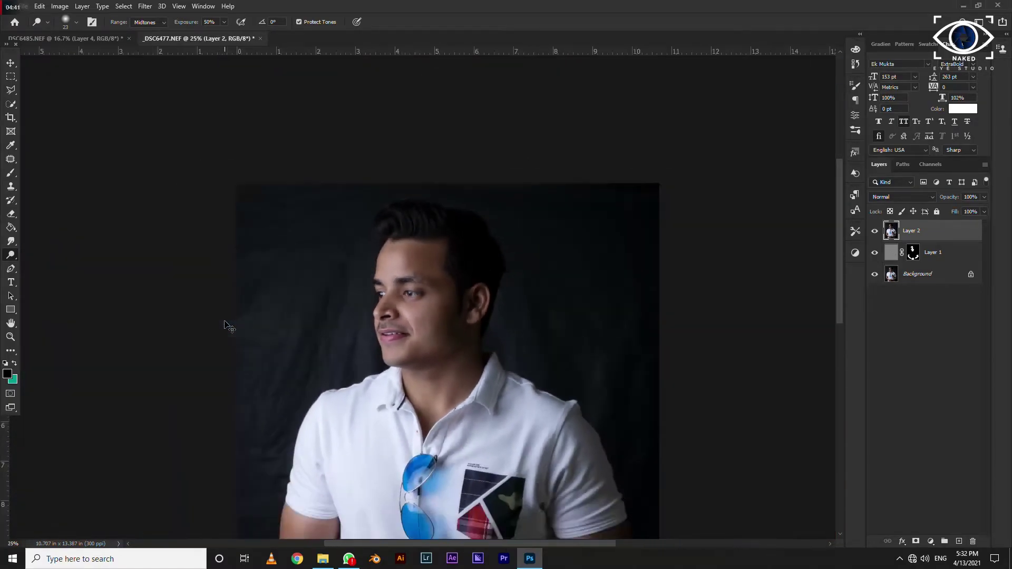
key(ctrl+minus)
key(ctrl+plus)
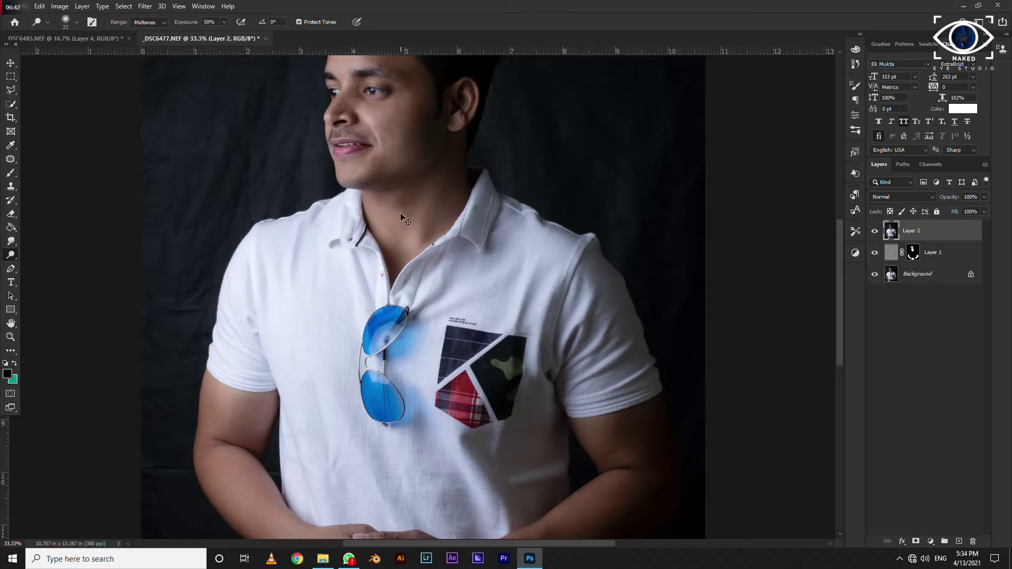
Step: Patch the small blemish on the neck below the chin with clean skin
scroll(400, 213, up, 5)
scroll(400, 219, down, 2)
scroll(323, 302, up, 2)
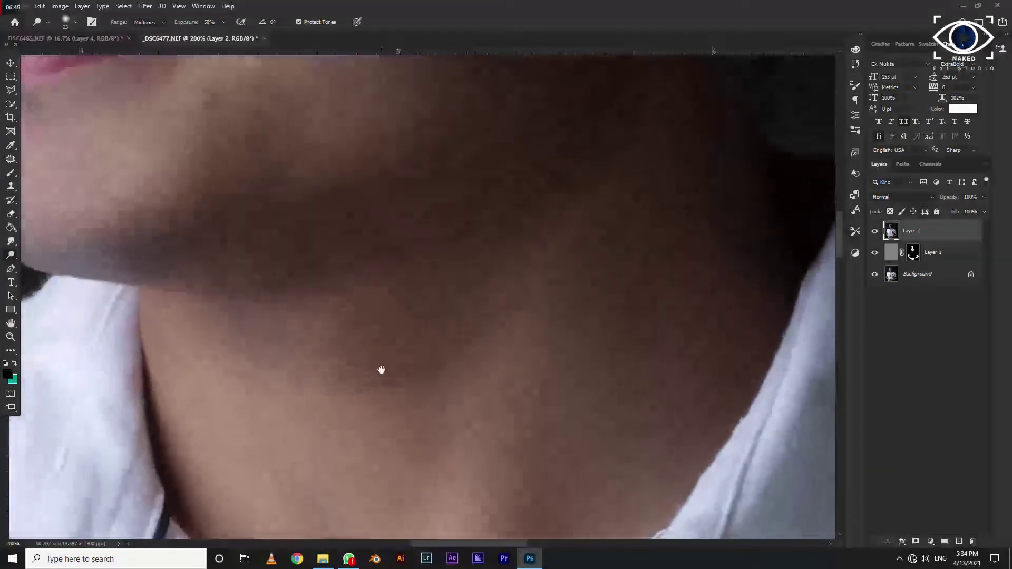
drag(382, 369, 350, 356)
click(9, 161)
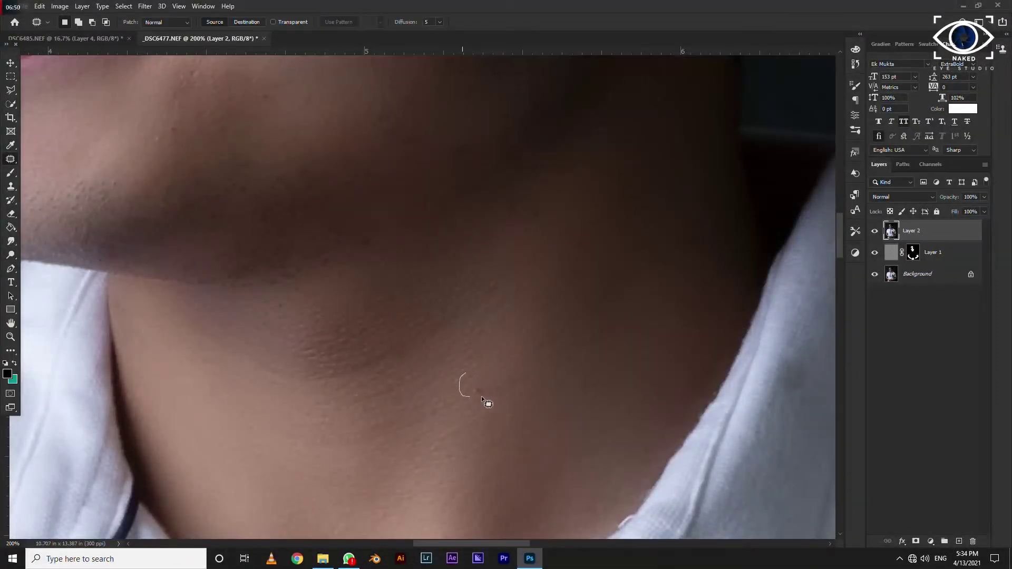
key(ctrl+d)
mouse_move(706, 254)
mouse_down()
mouse_move(684, 228)
mouse_move(709, 288)
mouse_up()
key(ctrl+d)
Step: Zoom back out to the full portrait and reselect the Dodge tool
scroll(402, 324, up, 5)
key(ctrl+minus)
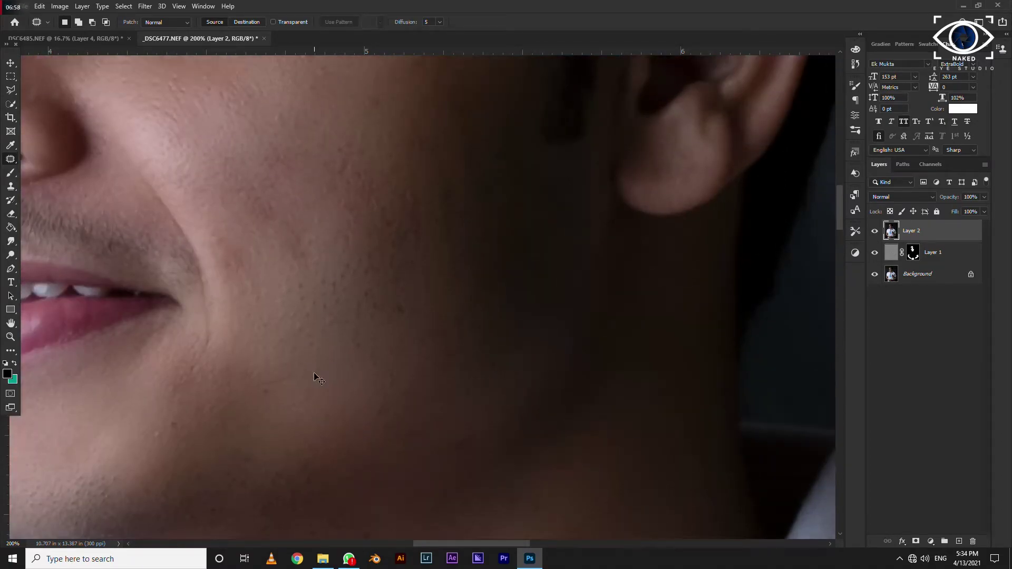
key(ctrl+minus)
scroll(305, 353, down, 10)
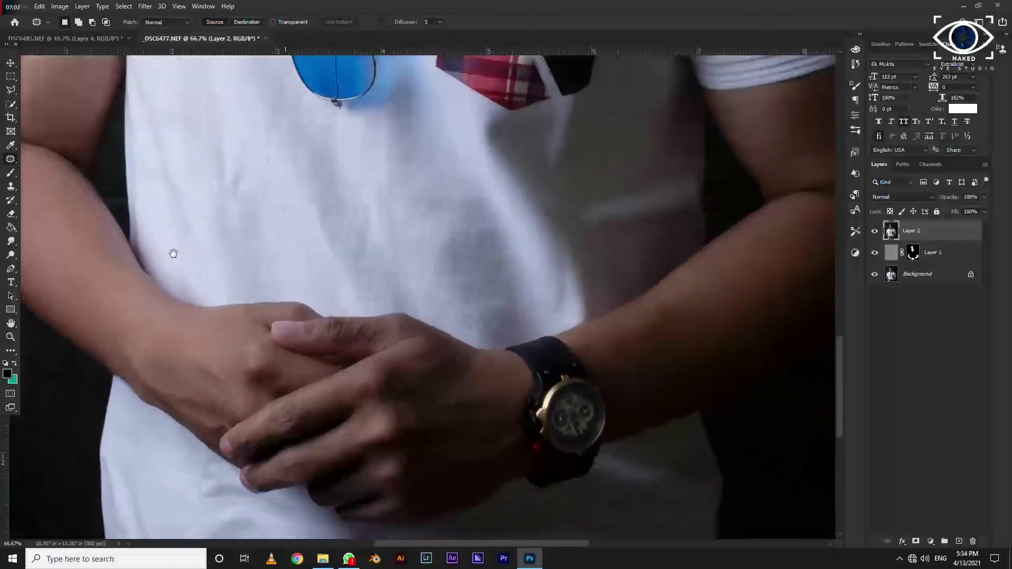
scroll(535, 342, up, 5)
scroll(474, 369, up, 1)
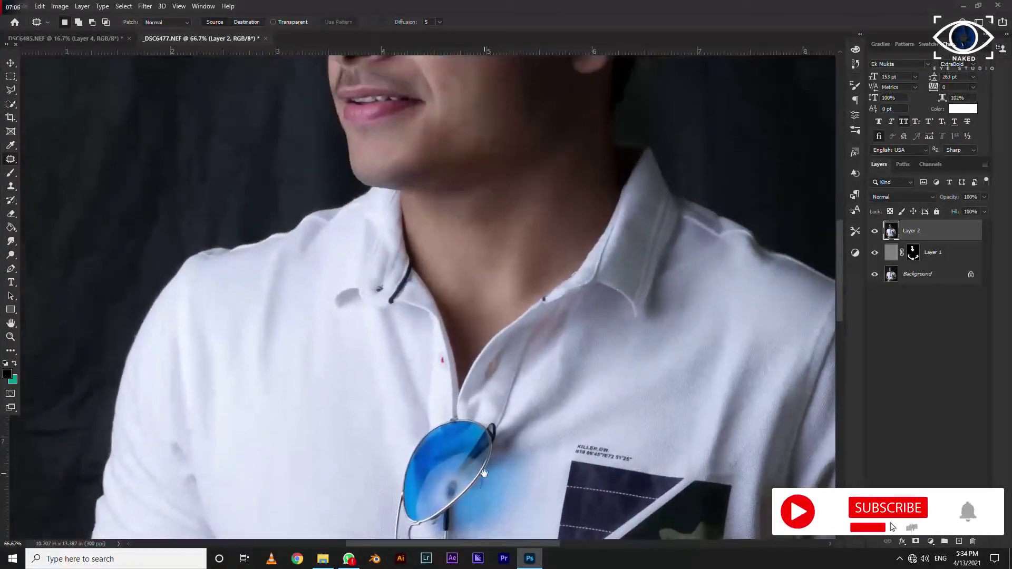
scroll(448, 400, up, 2)
scroll(425, 439, up, 3)
scroll(424, 439, up, 3)
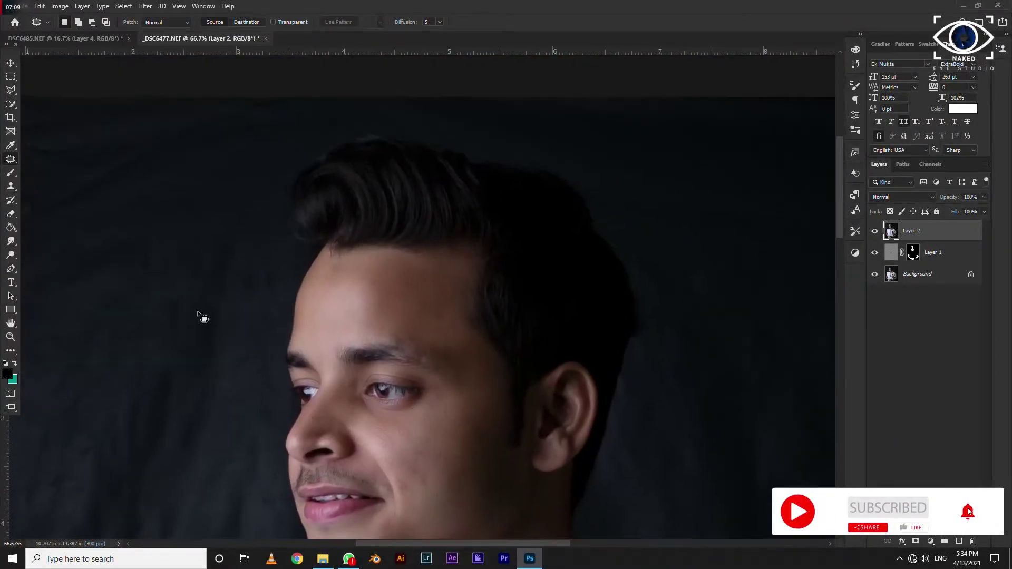
click(11, 242)
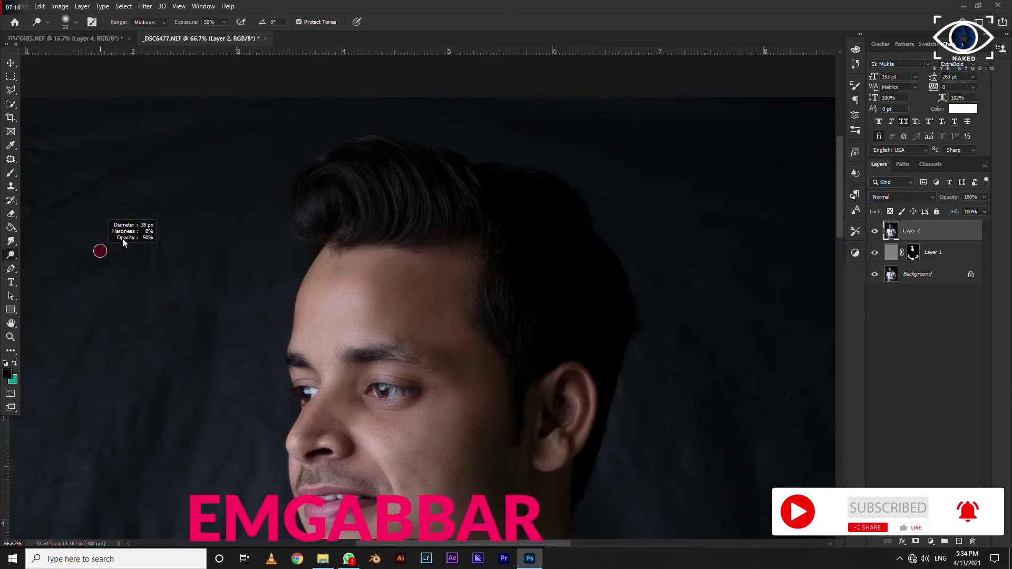
Step: Switch to the Burn tool and enlarge its brush to about 791 px
right_click(10, 254)
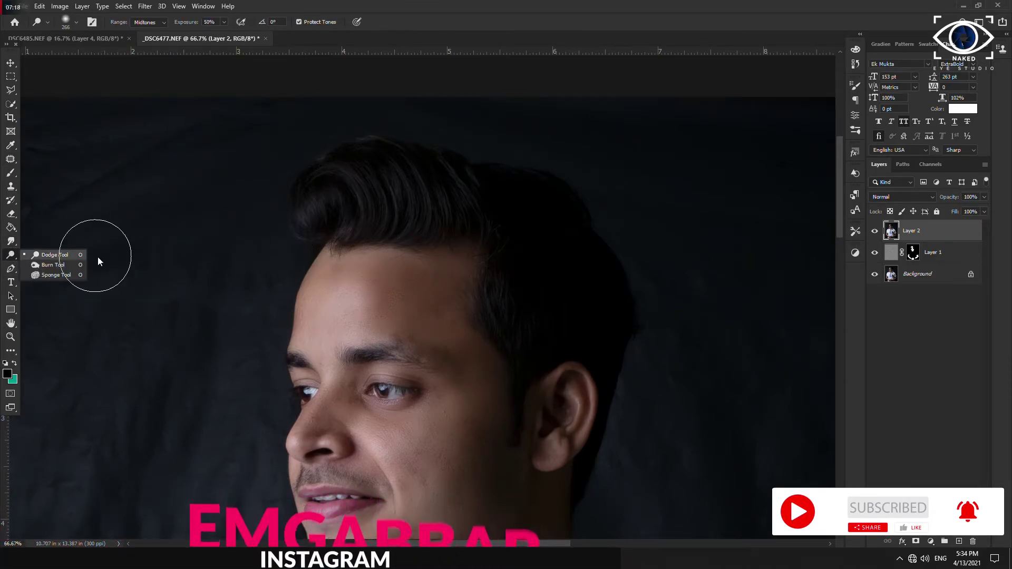
click(48, 273)
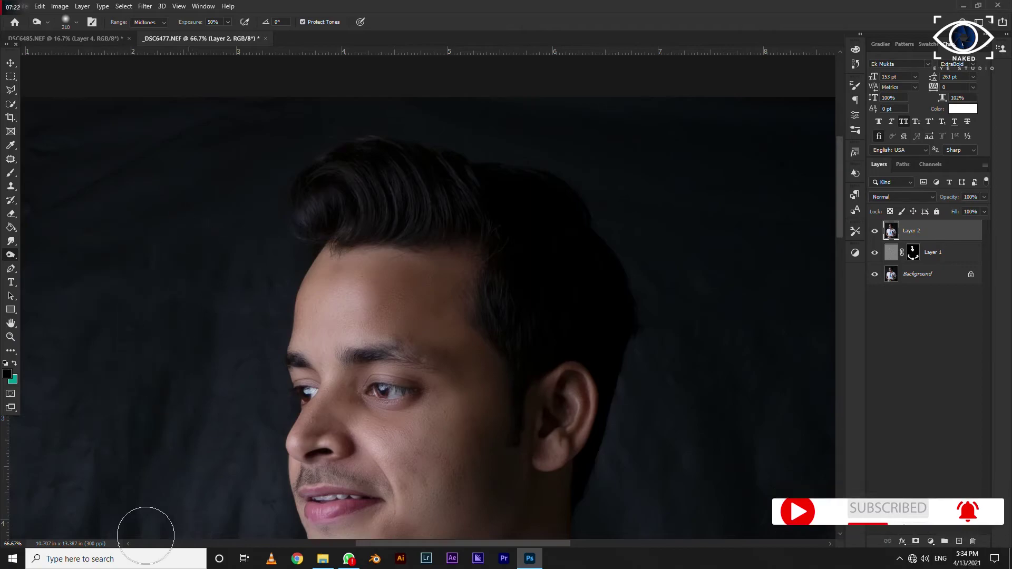
key(ctrl+minus)
key(ctrl+minus)
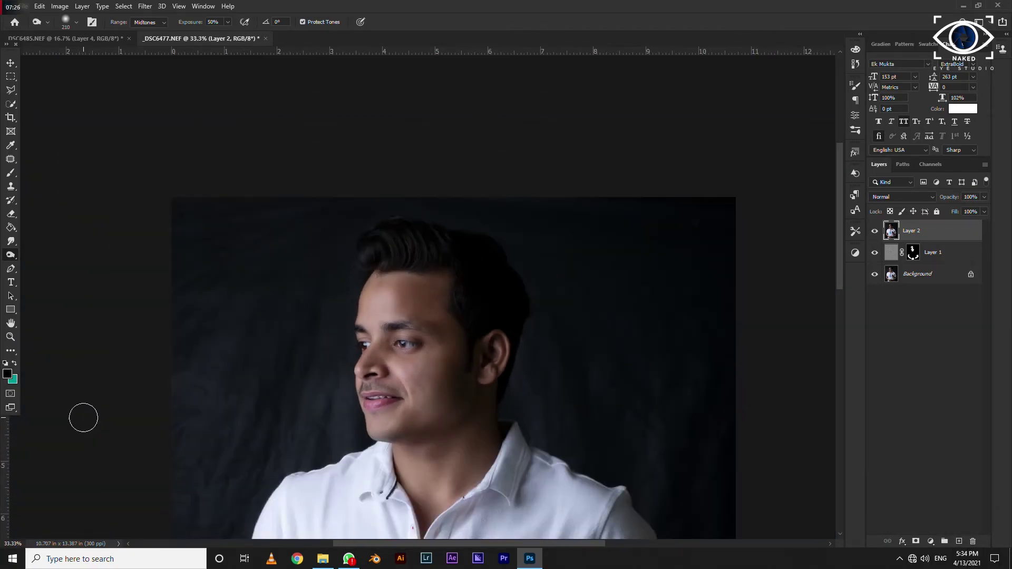
drag(181, 372, 239, 358)
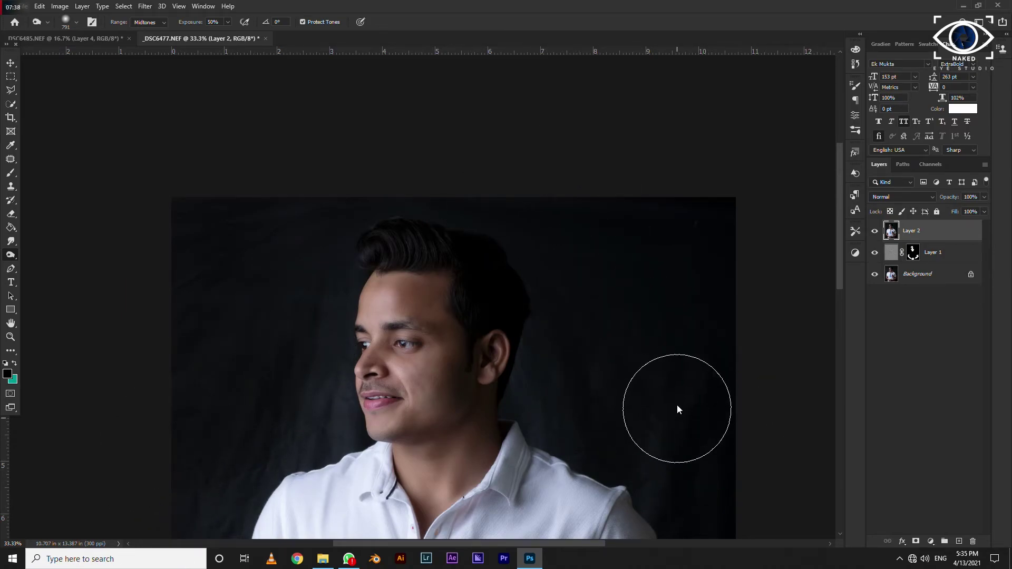
scroll(706, 432, down, 5)
Step: On a copy of Layer 2, apply Camera Raw with Texture -98 and Clarity -95
key(ctrl+j)
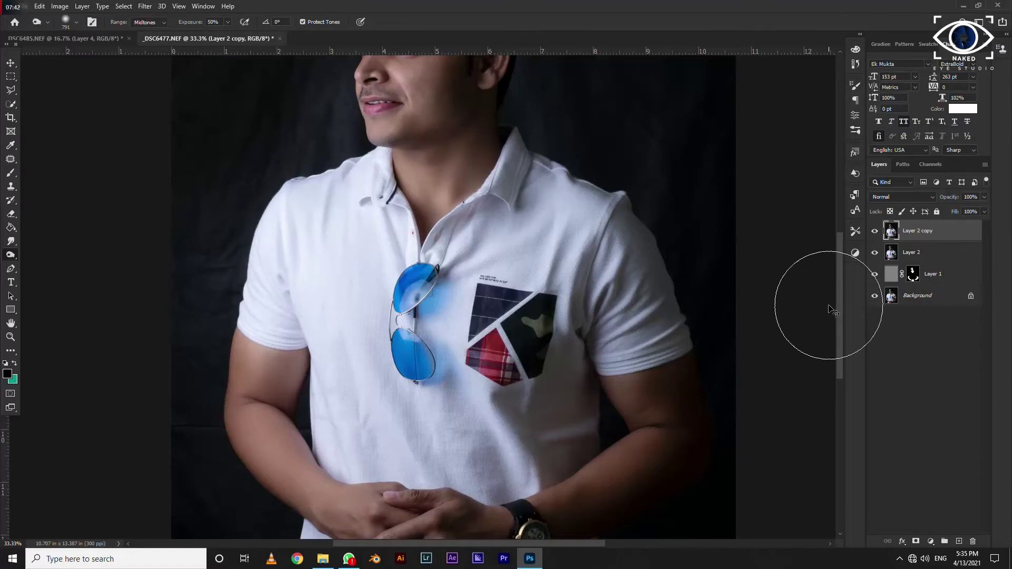
click(145, 7)
click(171, 84)
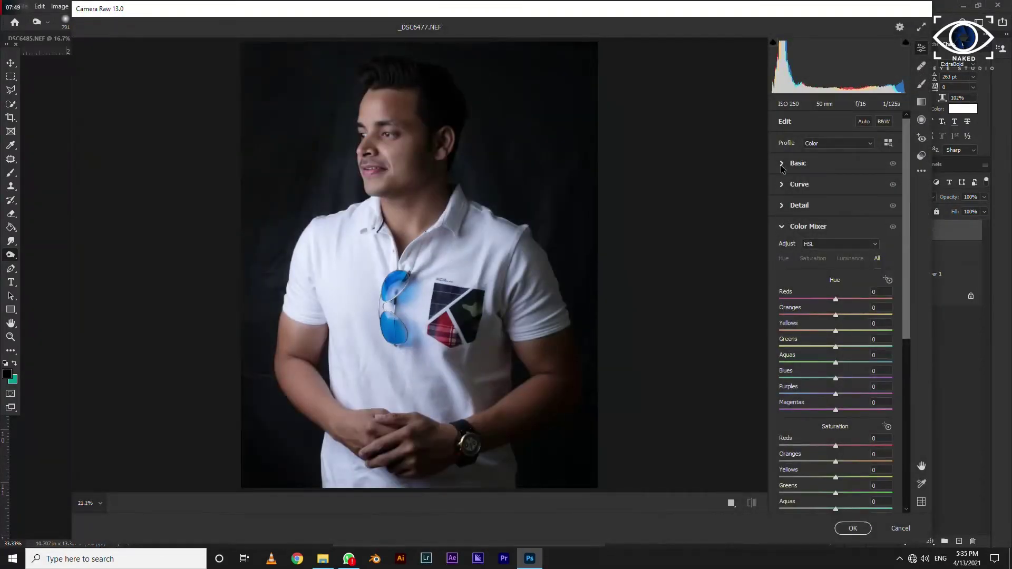
click(782, 164)
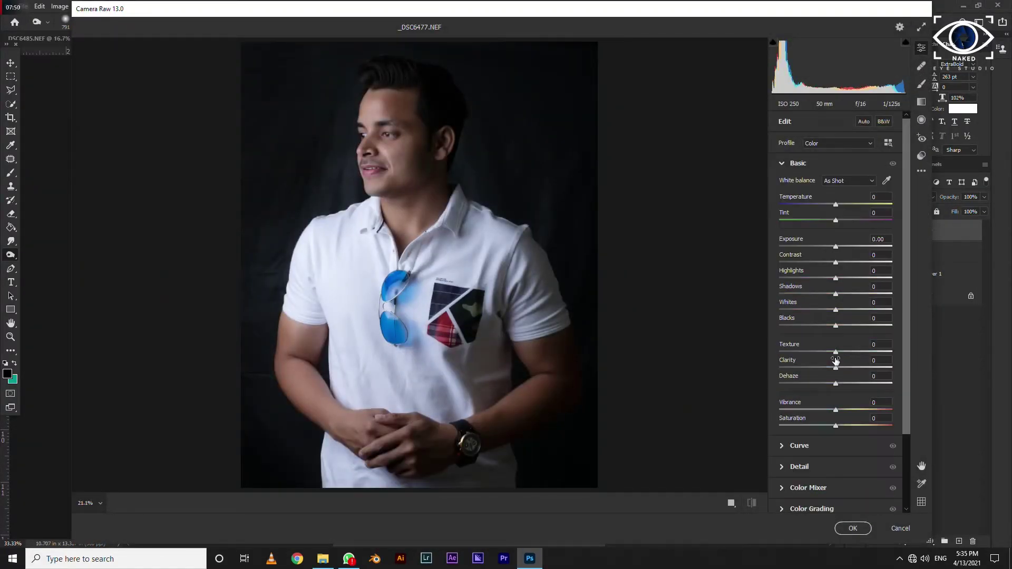
drag(835, 368, 782, 368)
drag(835, 352, 781, 352)
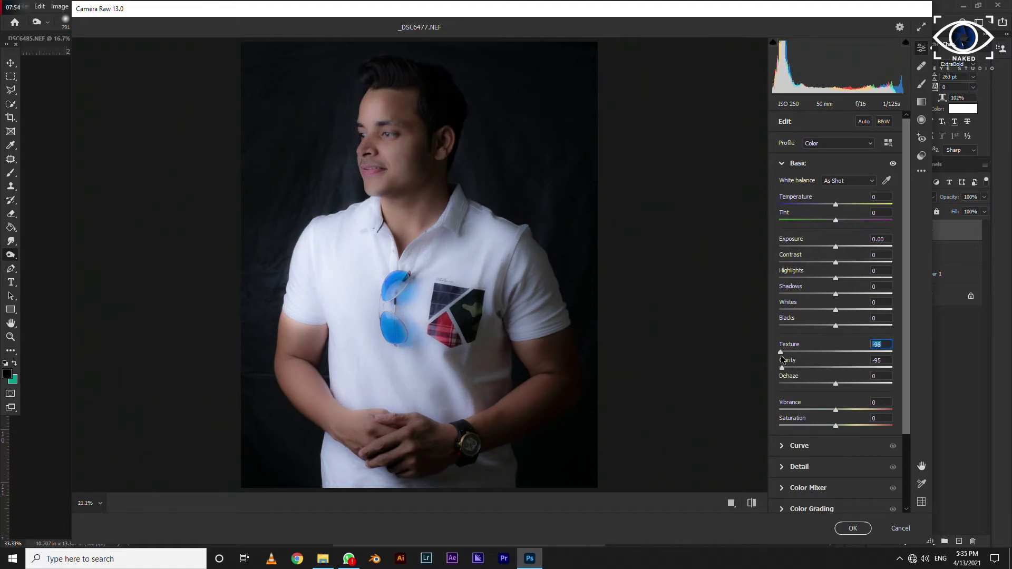
click(853, 528)
scroll(548, 309, up, 3)
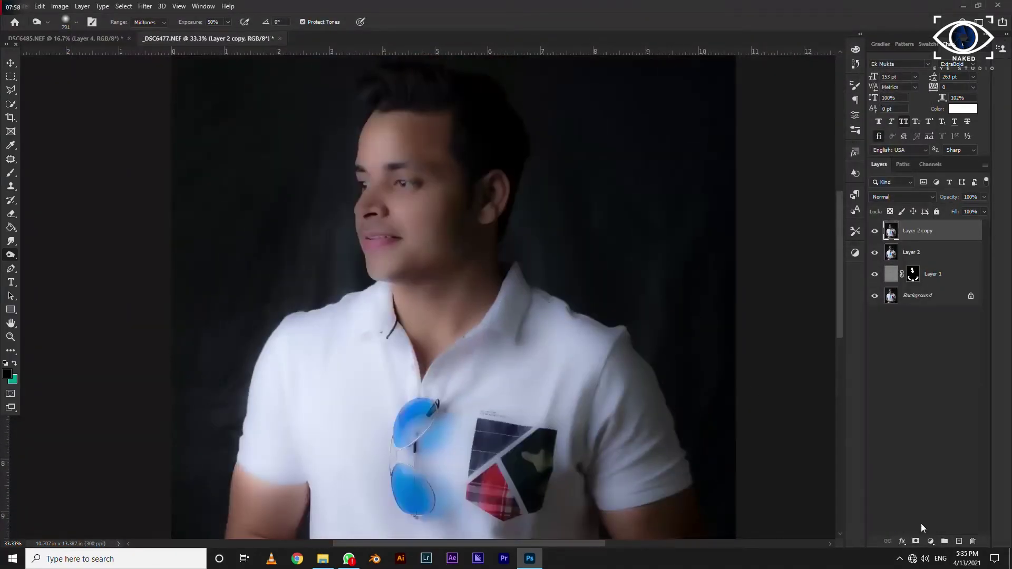
Step: Brush black onto Layer 2 copy's mask over the collar, pocket, hands and forearm
key(b)
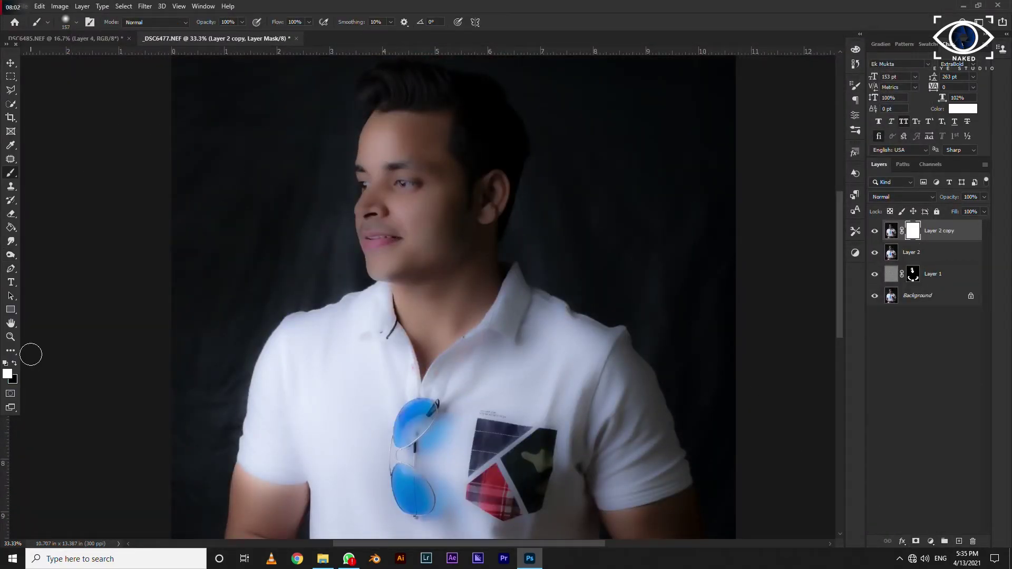
click(15, 363)
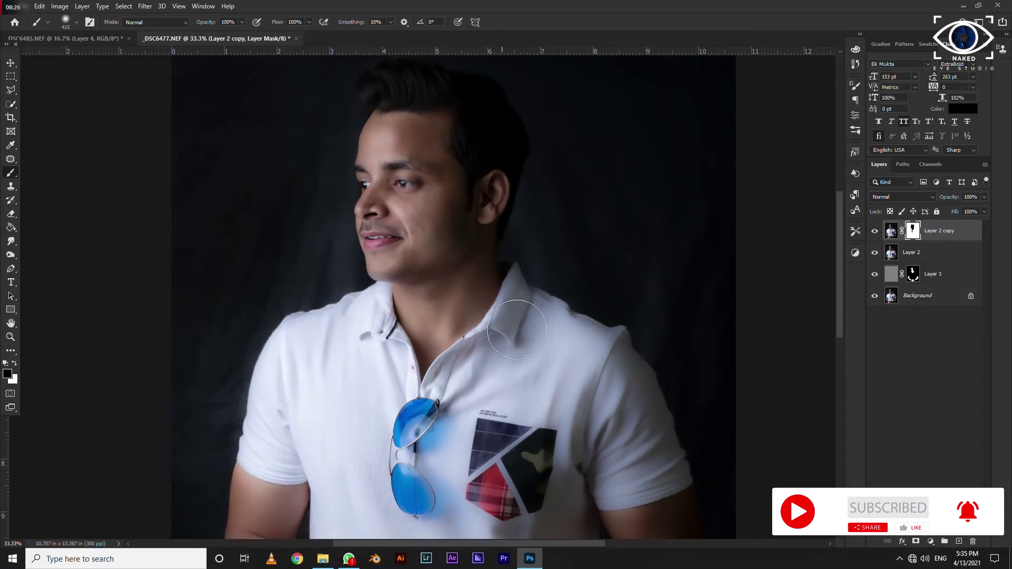
drag(516, 329, 519, 466)
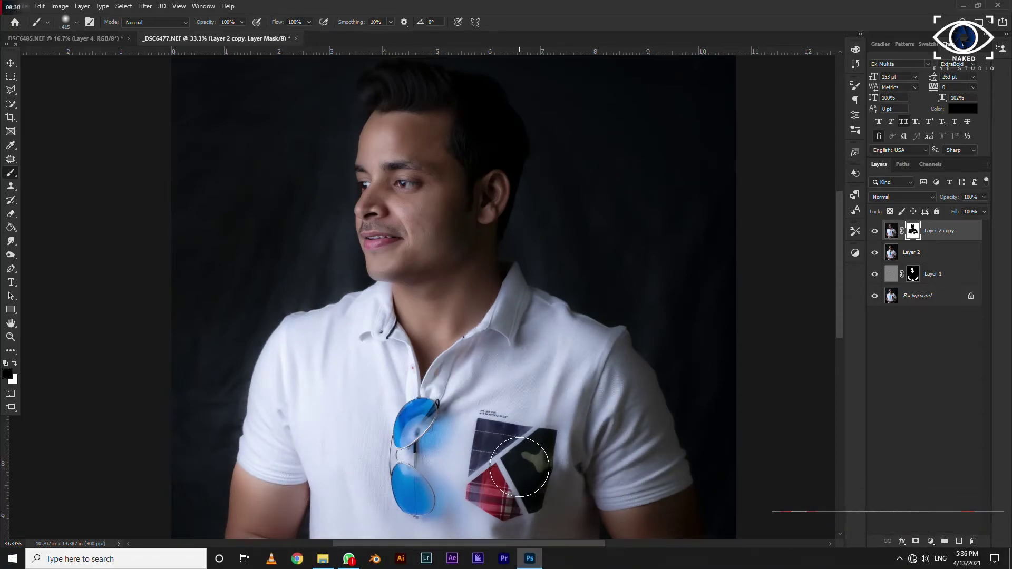
scroll(519, 466, down, 5)
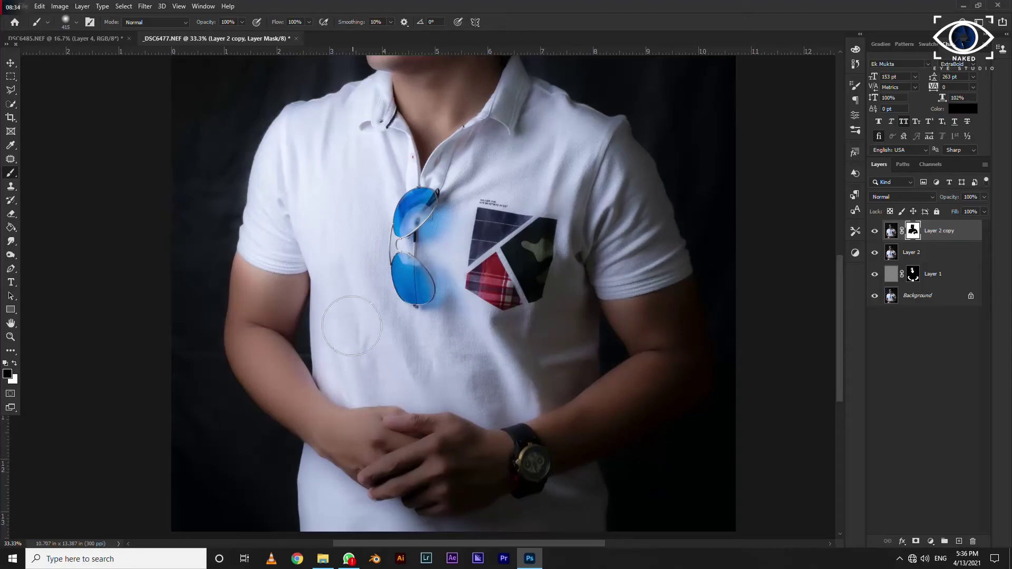
mouse_move(351, 326)
mouse_down()
mouse_move(593, 408)
mouse_move(316, 418)
mouse_move(283, 237)
mouse_move(297, 403)
mouse_move(331, 484)
mouse_up()
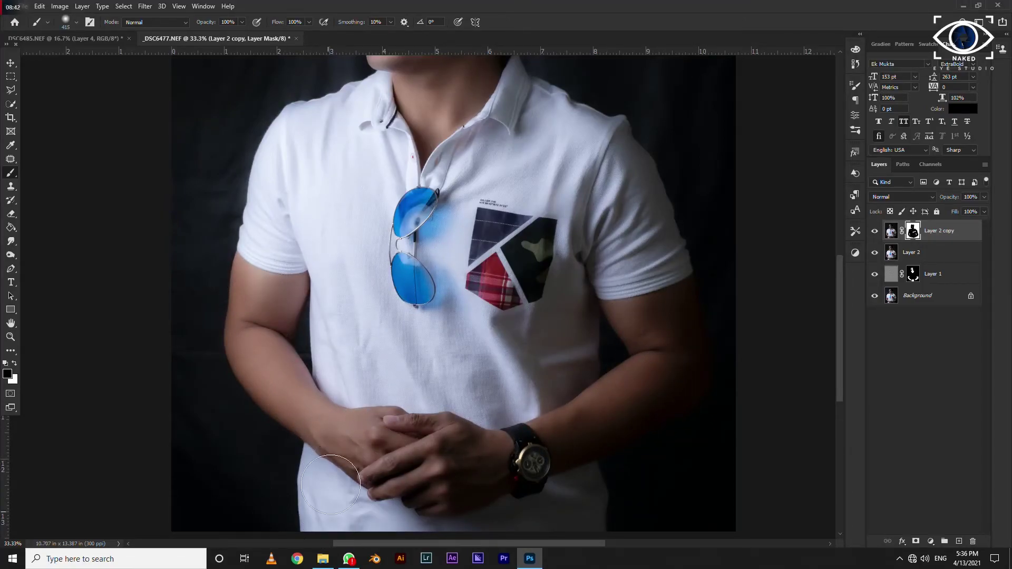
scroll(368, 323, up, 4)
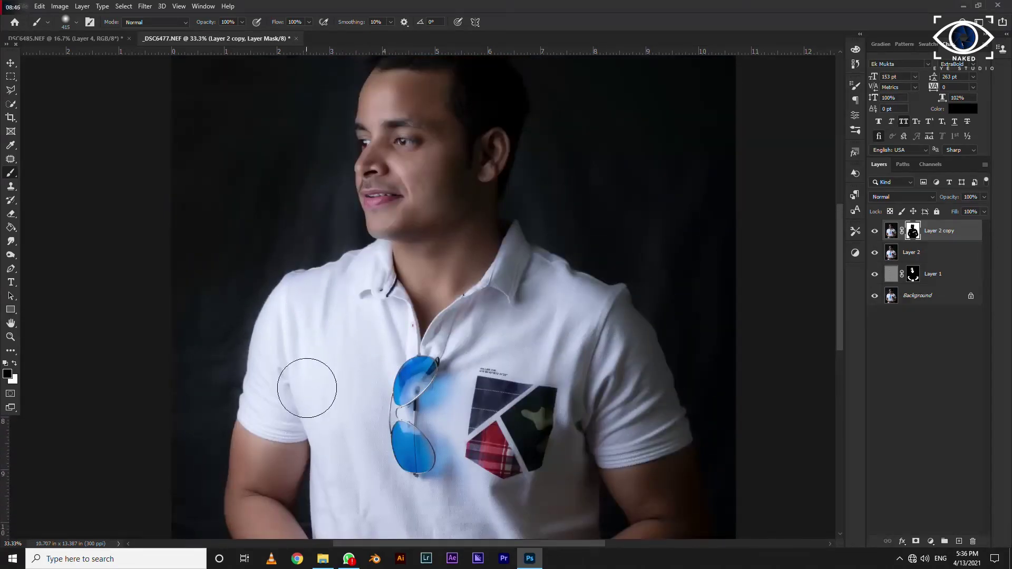
scroll(411, 113, up, 2)
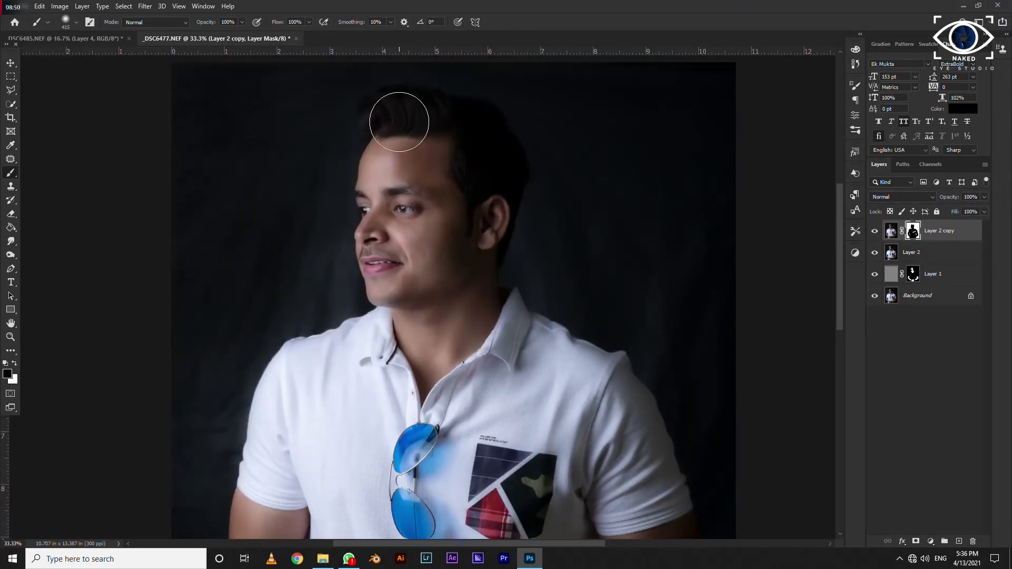
Step: Mask the softening off the hair and the pocket print so they stay sharp
mouse_move(399, 121)
mouse_down()
mouse_move(472, 165)
mouse_move(384, 113)
mouse_move(463, 140)
mouse_up()
scroll(552, 391, down, 3)
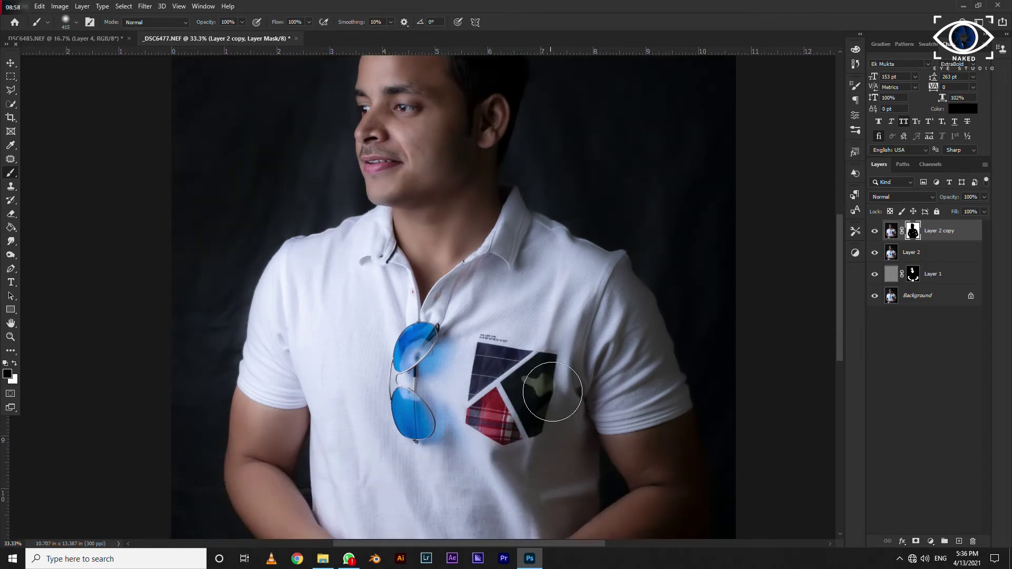
drag(556, 418, 511, 398)
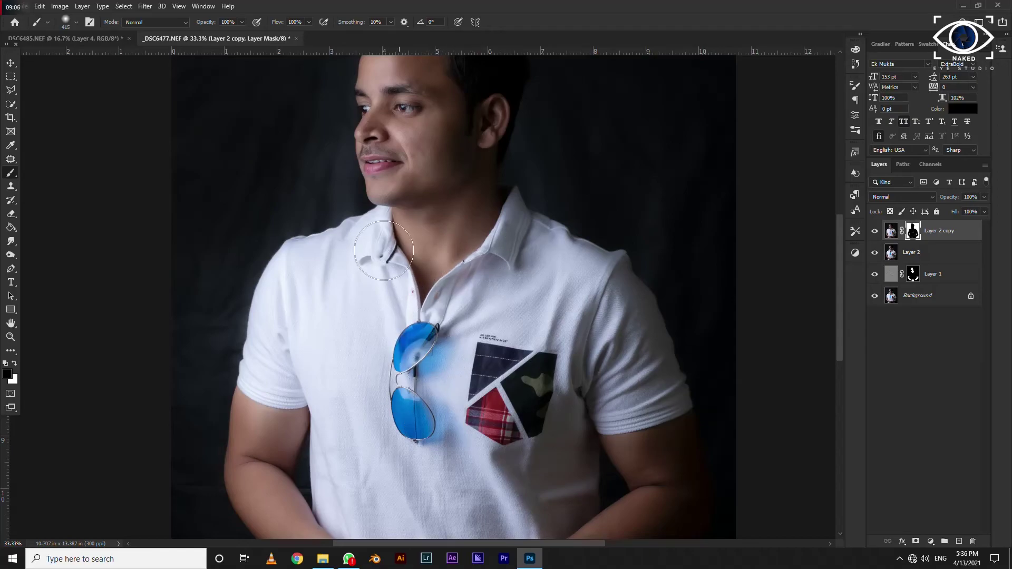
scroll(407, 329, down, 2)
scroll(422, 401, down, 2)
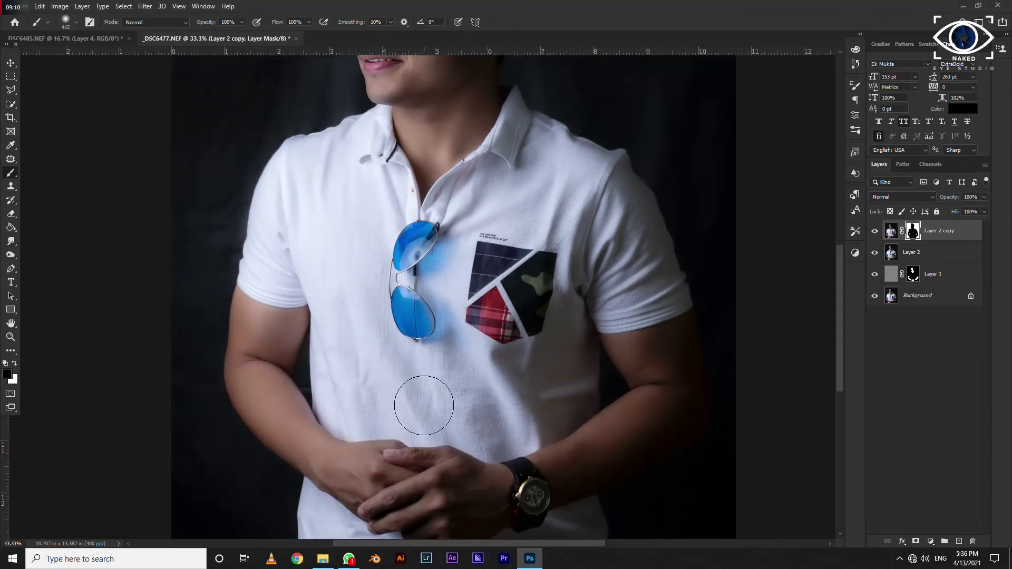
scroll(424, 405, down, 3)
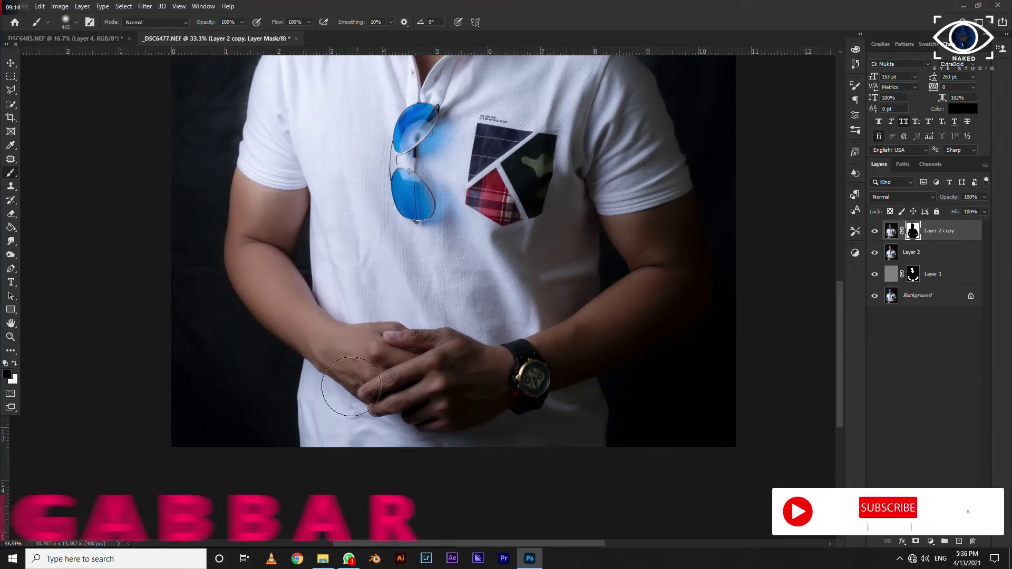
scroll(357, 255, up, 1)
scroll(366, 316, up, 5)
scroll(429, 287, up, 4)
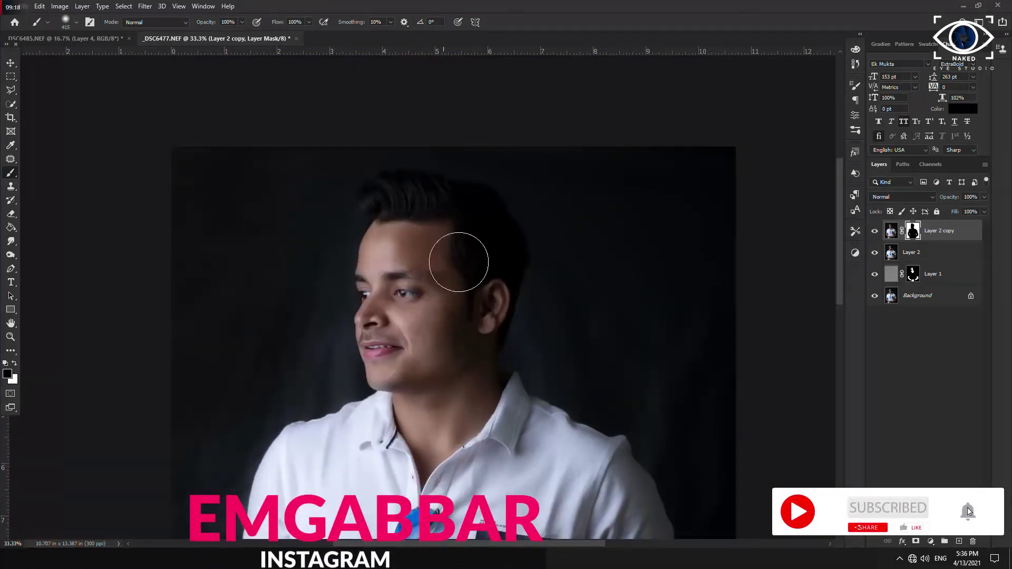
Step: Select Layer 2 and Layer 2 copy together, then zoom in on the eye and cheek
ctrl+click(931, 255)
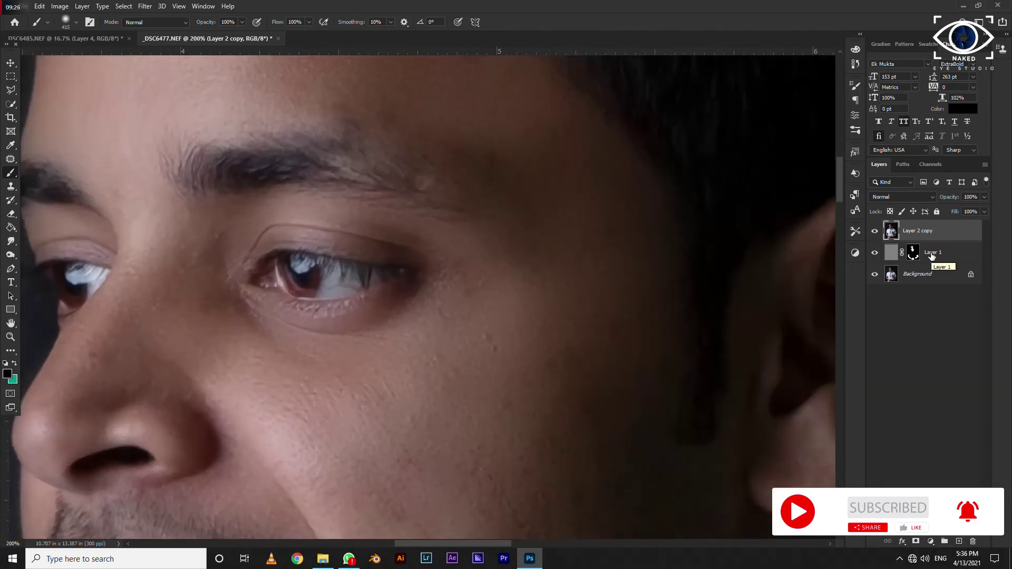
key(ctrl+minus)
key(ctrl+minus)
key(ctrl+plus)
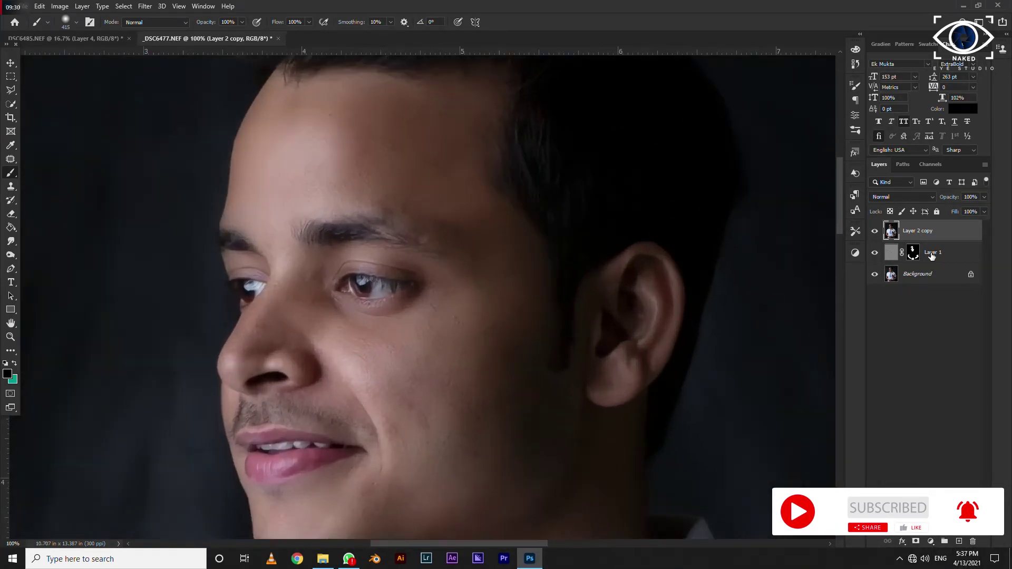
key(ctrl+plus)
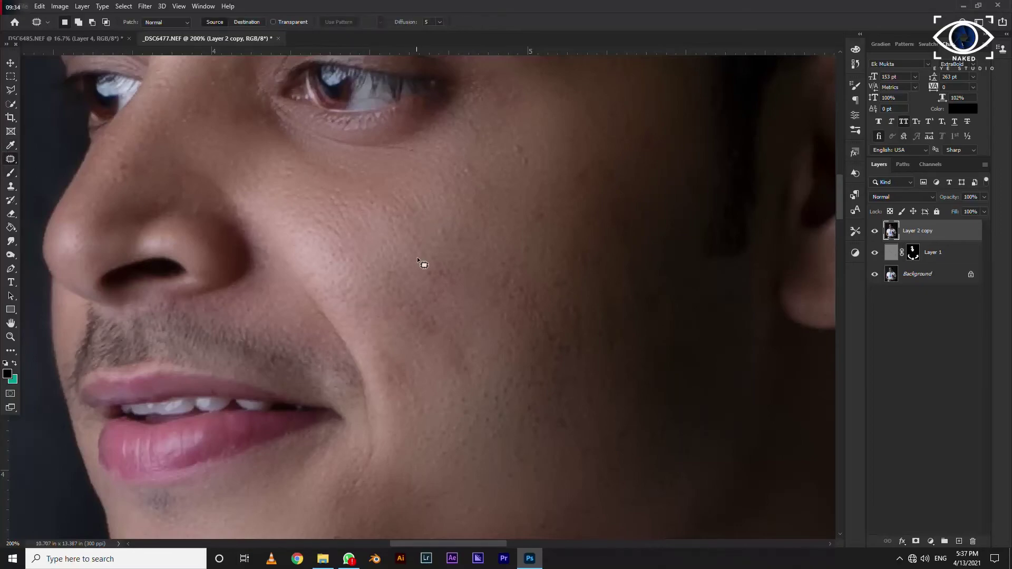
Step: Patch two cheek blemishes onto clean skin, deselecting after each
mouse_move(422, 263)
mouse_down()
mouse_move(497, 350)
mouse_move(420, 259)
mouse_up()
drag(482, 283, 515, 237)
key(ctrl+d)
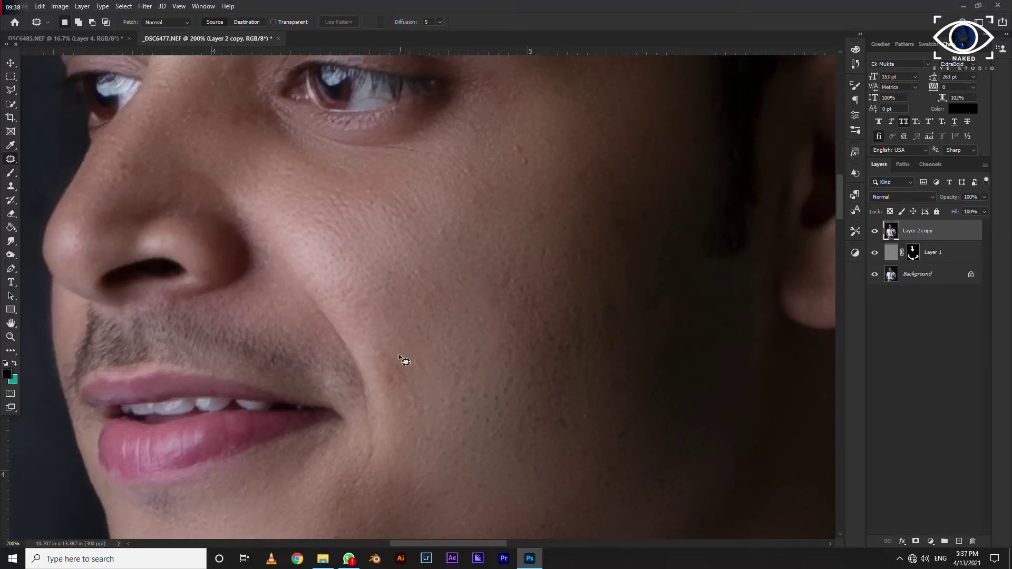
mouse_move(418, 375)
mouse_down()
mouse_move(409, 348)
mouse_move(396, 361)
mouse_move(422, 413)
mouse_up()
key(ctrl+d)
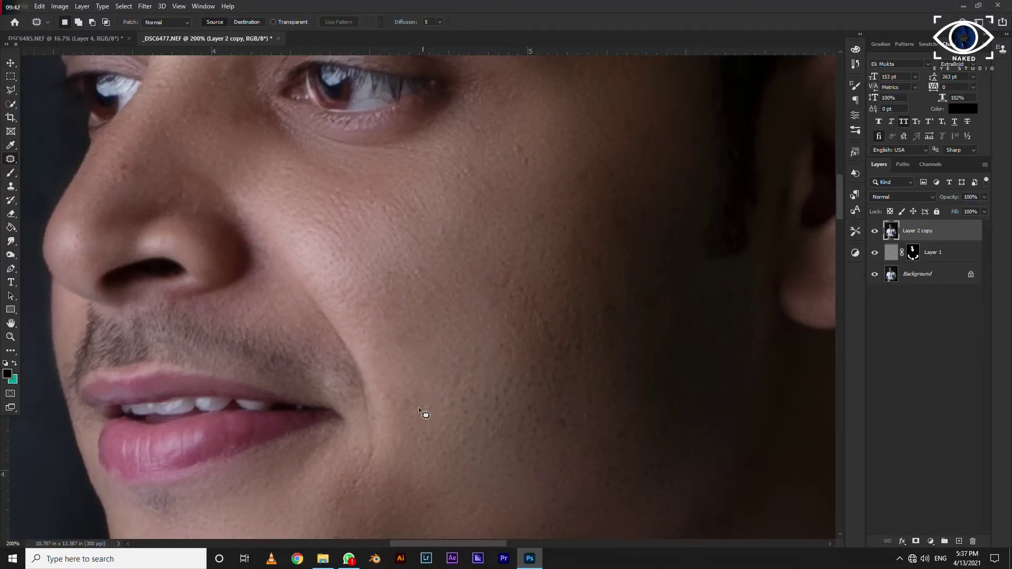
scroll(542, 300, down, 3)
scroll(487, 345, up, 5)
scroll(485, 345, up, 2)
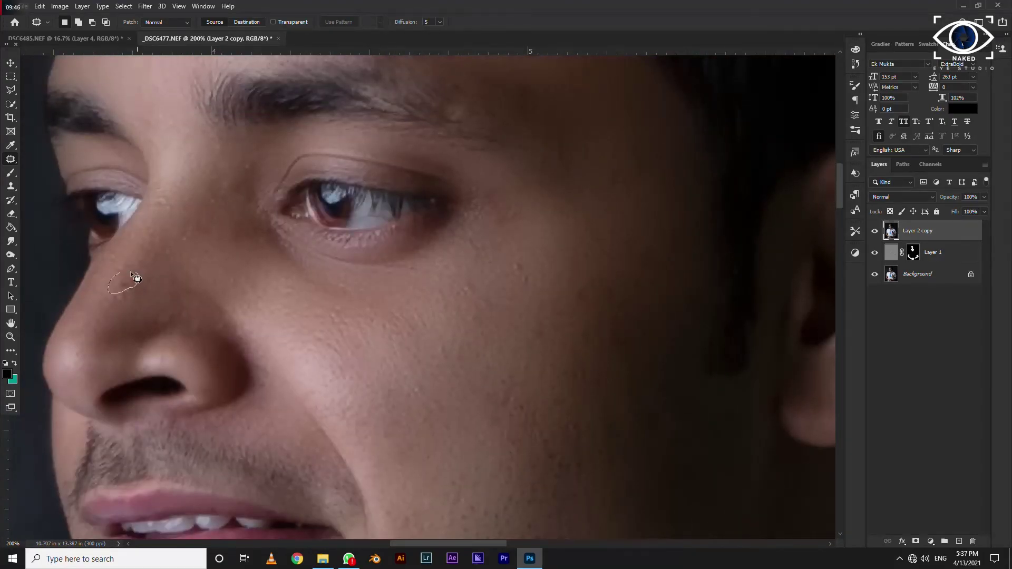
Step: Patch blemishes beside the nose and near the eyebrow, then check the facial skin
drag(136, 278, 207, 276)
click(473, 210)
drag(254, 155, 258, 161)
key(ctrl+d)
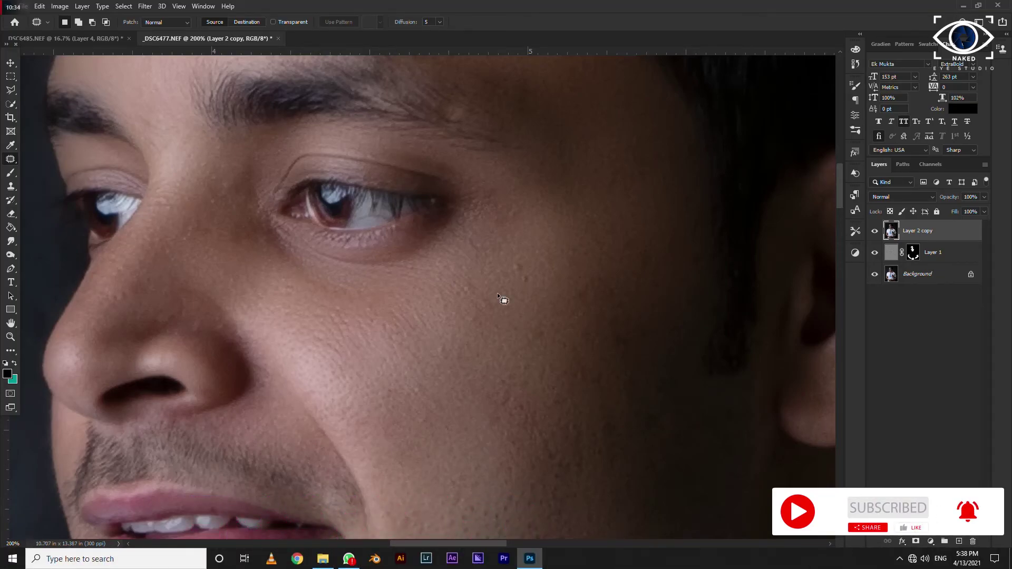
scroll(493, 313, down, 3)
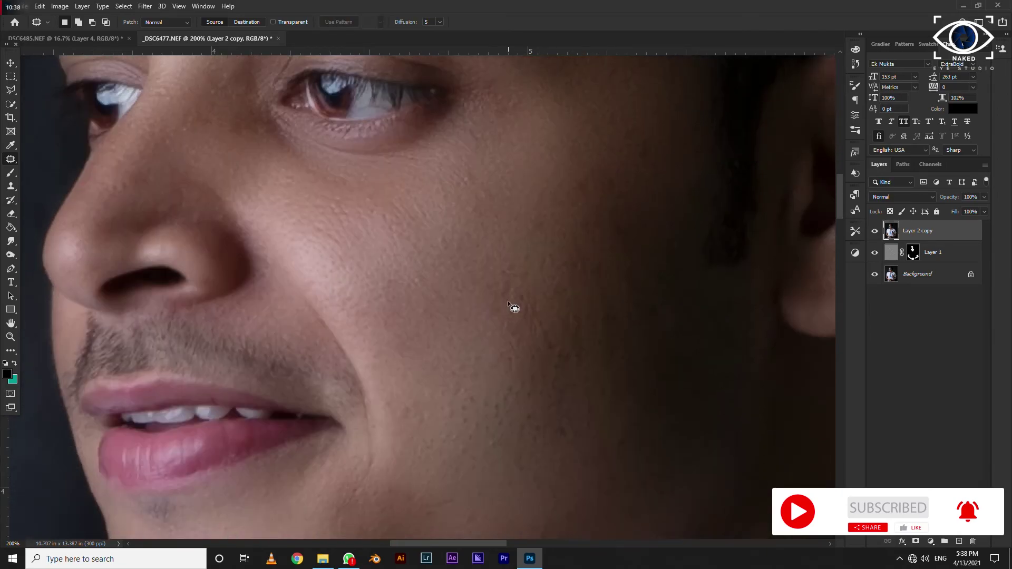
scroll(507, 301, down, 3)
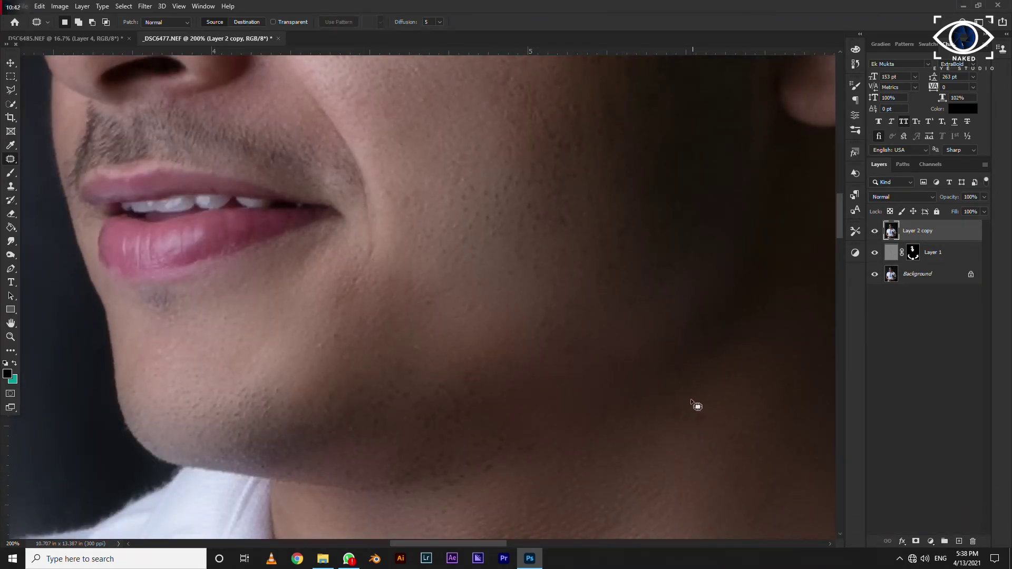
scroll(346, 395, up, 2)
scroll(490, 348, up, 2)
scroll(583, 291, up, 2)
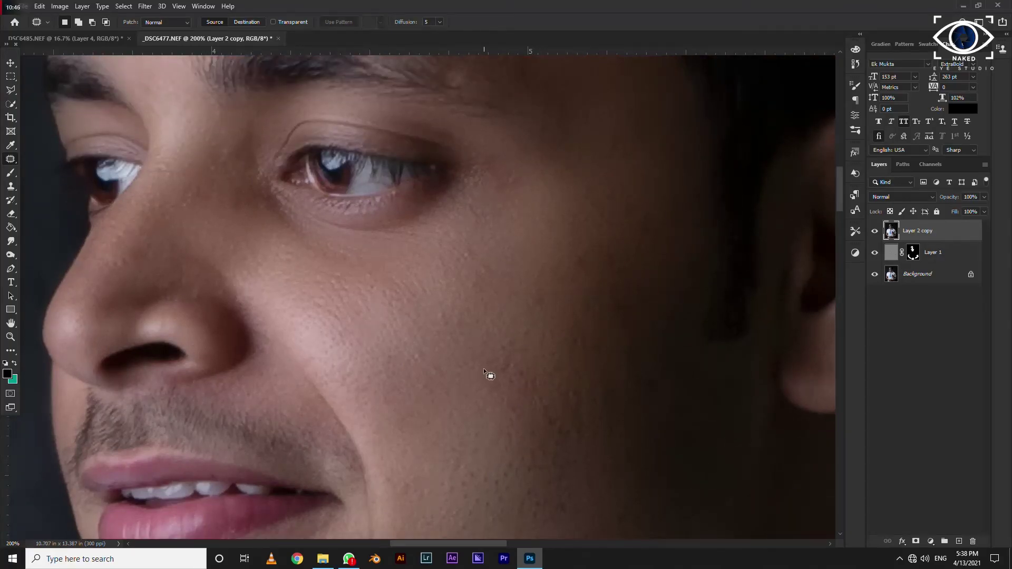
scroll(483, 368, down, 2)
scroll(248, 304, up, 1)
scroll(295, 311, down, 2)
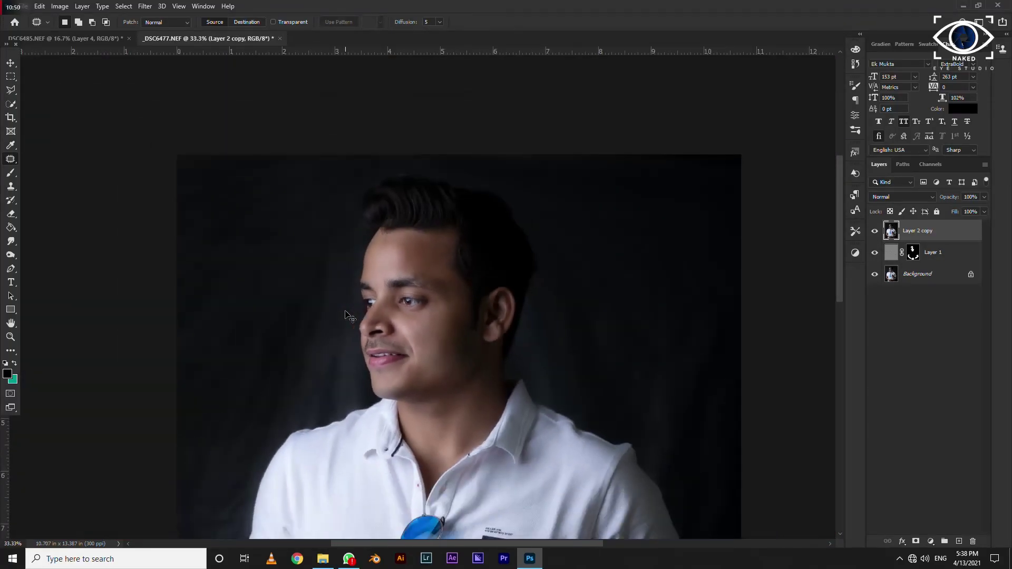
Step: Patch the forehead blemish onto clean skin and clear the selection
scroll(347, 316, up, 2)
scroll(350, 317, up, 1)
scroll(305, 346, up, 1)
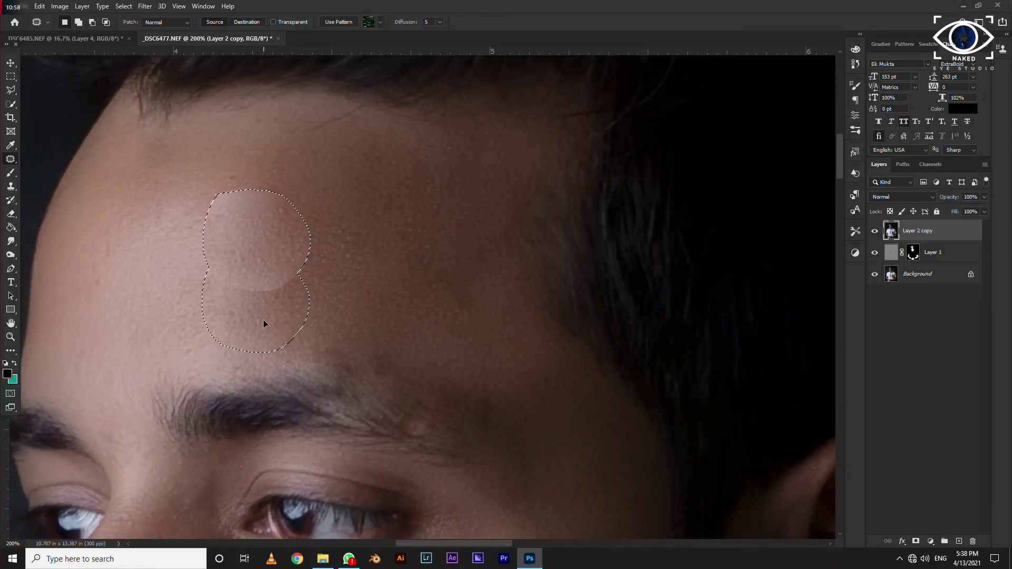
drag(263, 324, 263, 324)
key(ctrl+d)
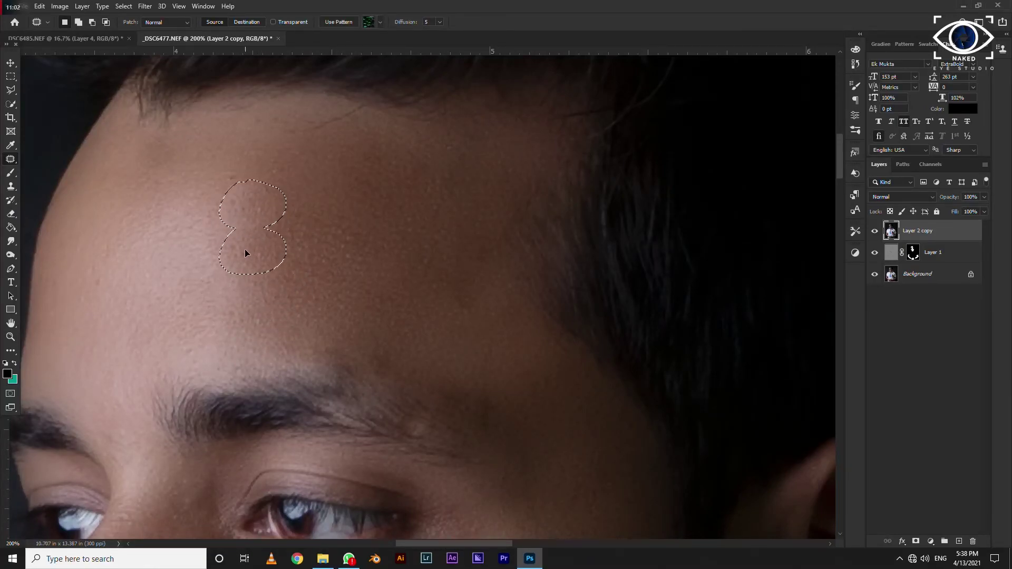
Step: Scroll through the retouched portrait down to the hands to review it
scroll(279, 204, down, 1)
scroll(279, 203, down, 2)
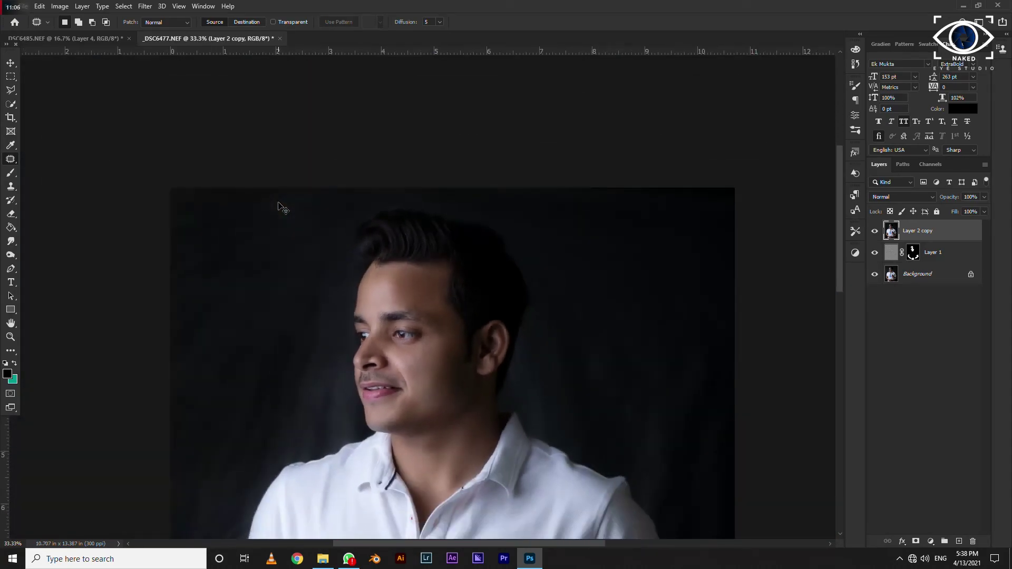
scroll(277, 205, up, 3)
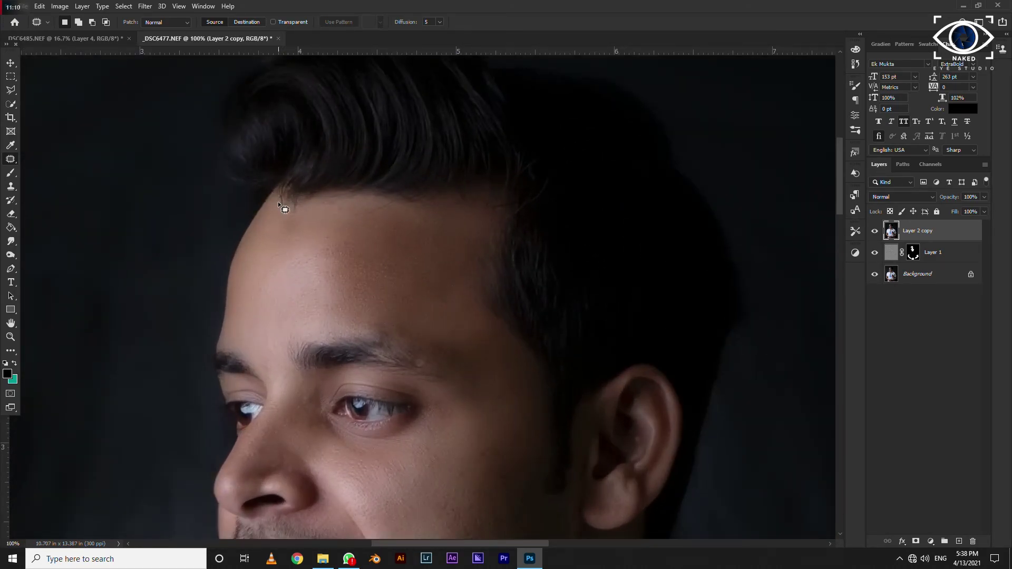
scroll(320, 266, down, 3)
scroll(321, 271, down, 2)
scroll(369, 295, down, 4)
scroll(416, 304, down, 3)
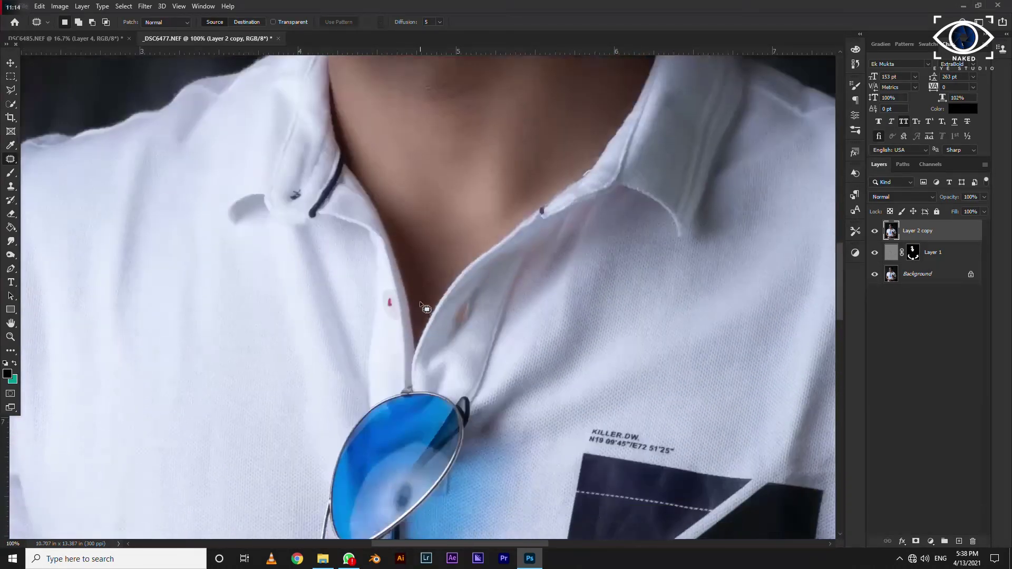
scroll(424, 305, down, 3)
scroll(422, 304, down, 3)
scroll(423, 305, down, 2)
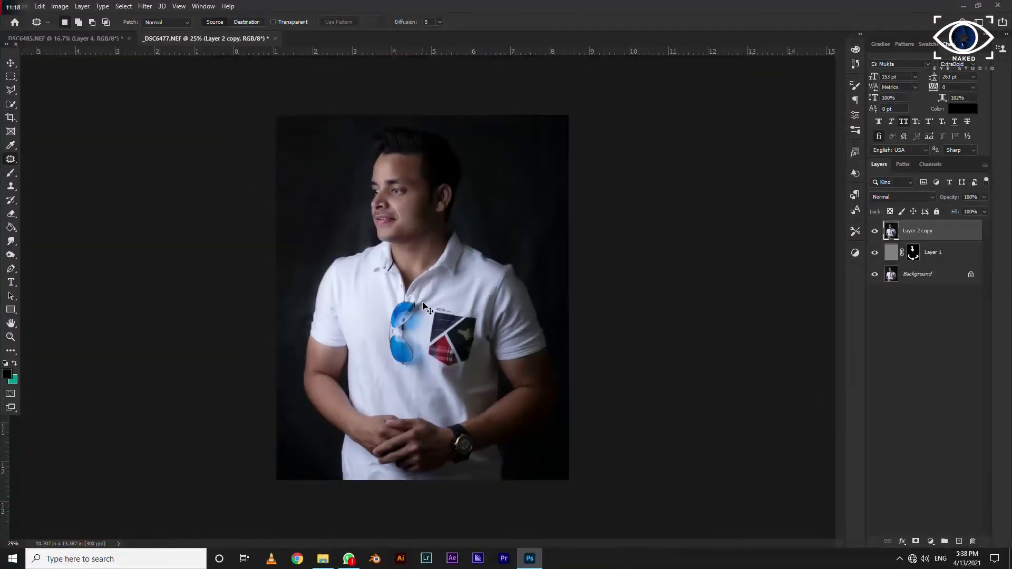
Step: Place the signature PNG from the naked eye studio folder, scaled small, in the bottom-right corner
click(322, 558)
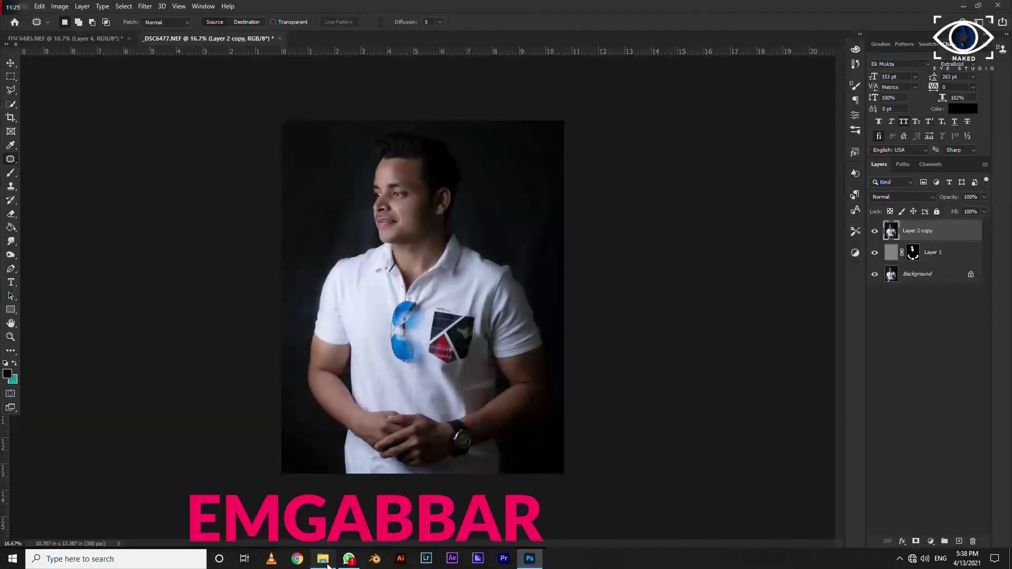
click(322, 558)
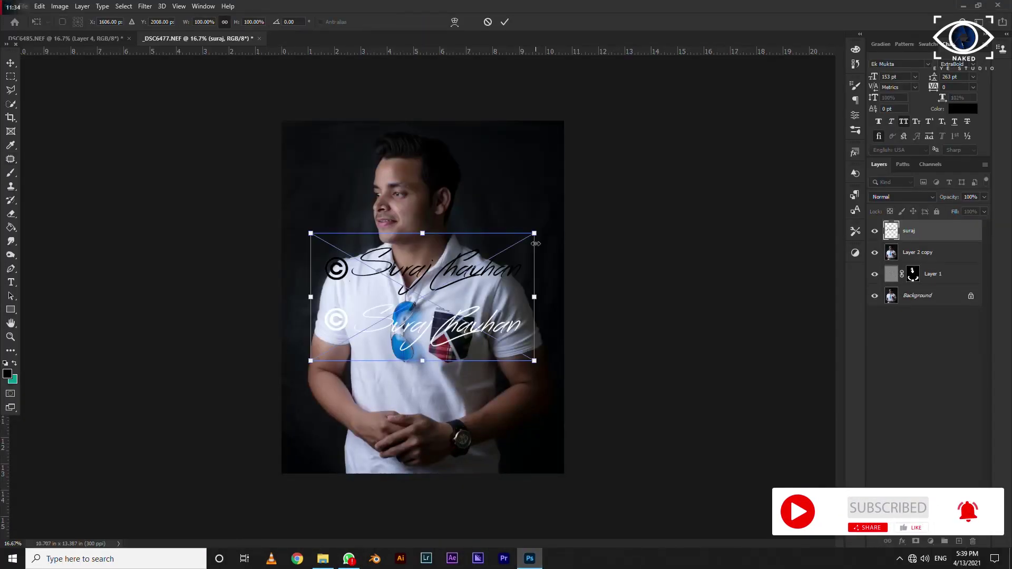
drag(536, 244, 372, 361)
drag(491, 405, 546, 469)
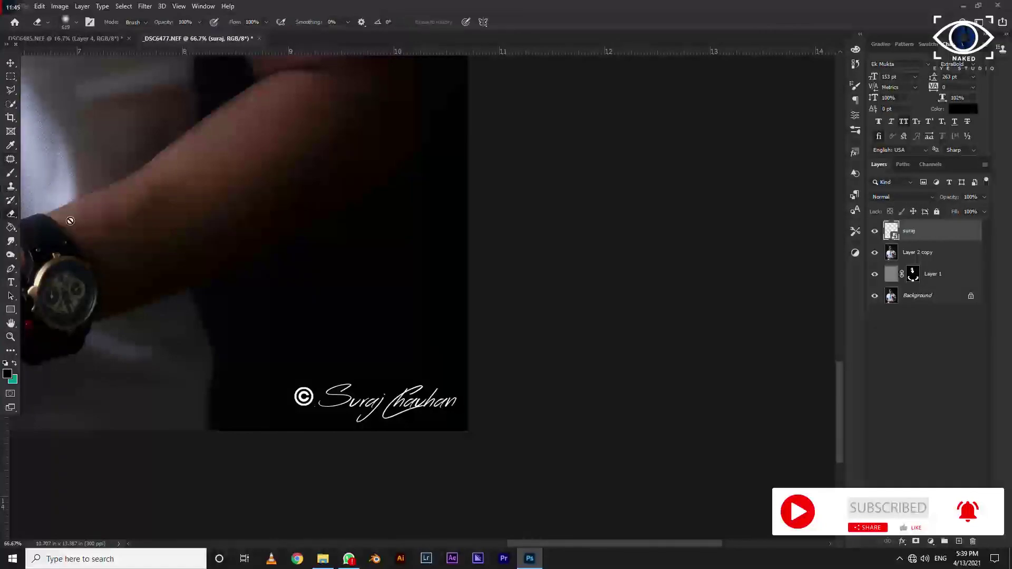
Step: Rasterize the watermark layer and fit the whole portrait in the window
click(70, 220)
click(488, 214)
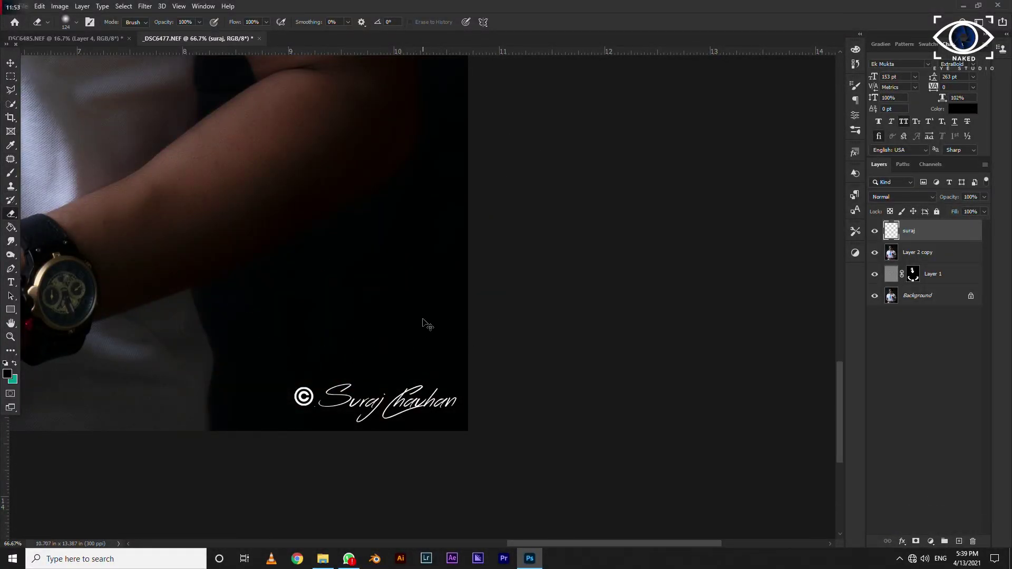
key(ctrl+0)
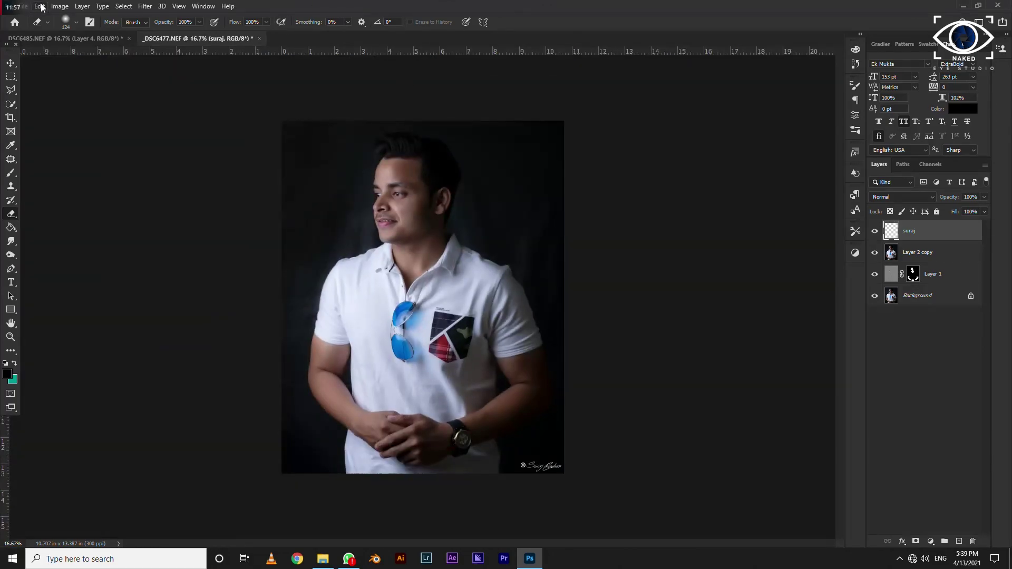